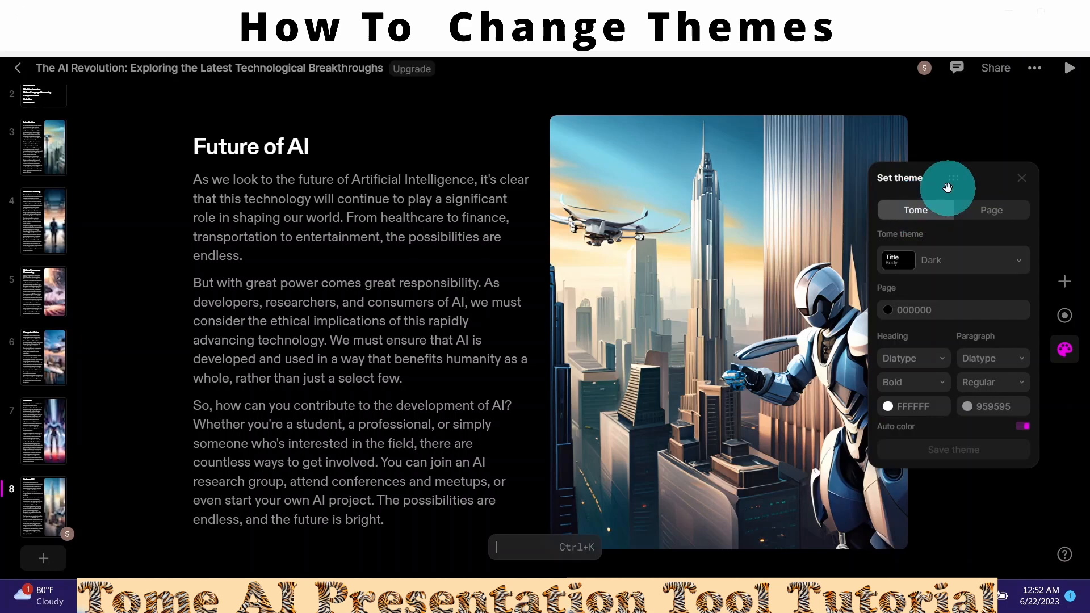
- Give only the Introduction slide the Light page theme, then view the Machine Learning and Natural Language Processing slides
click(992, 214)
click(43, 149)
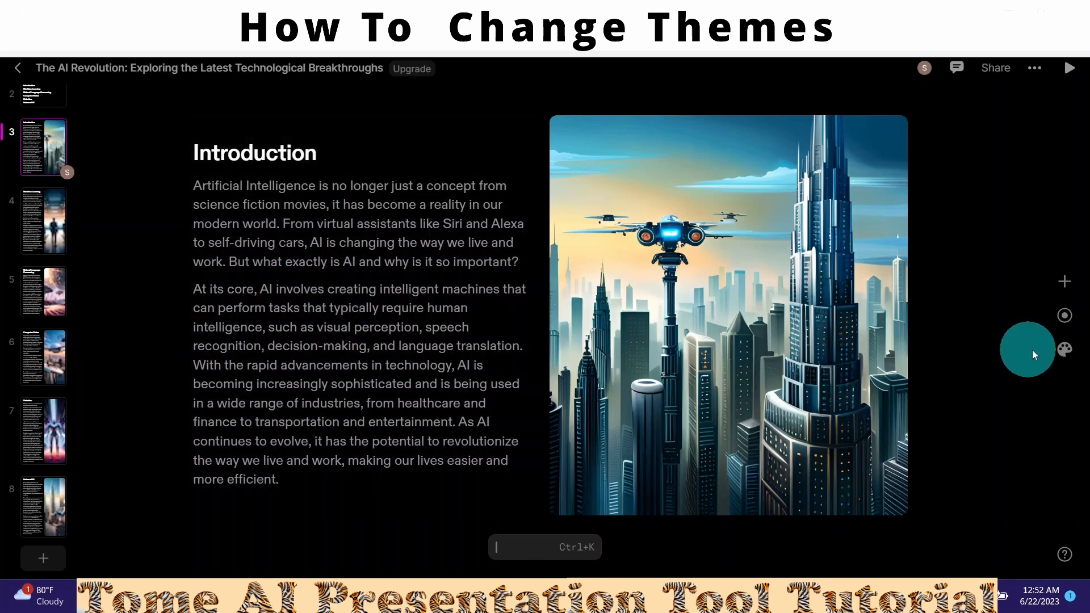
click(1063, 358)
click(992, 212)
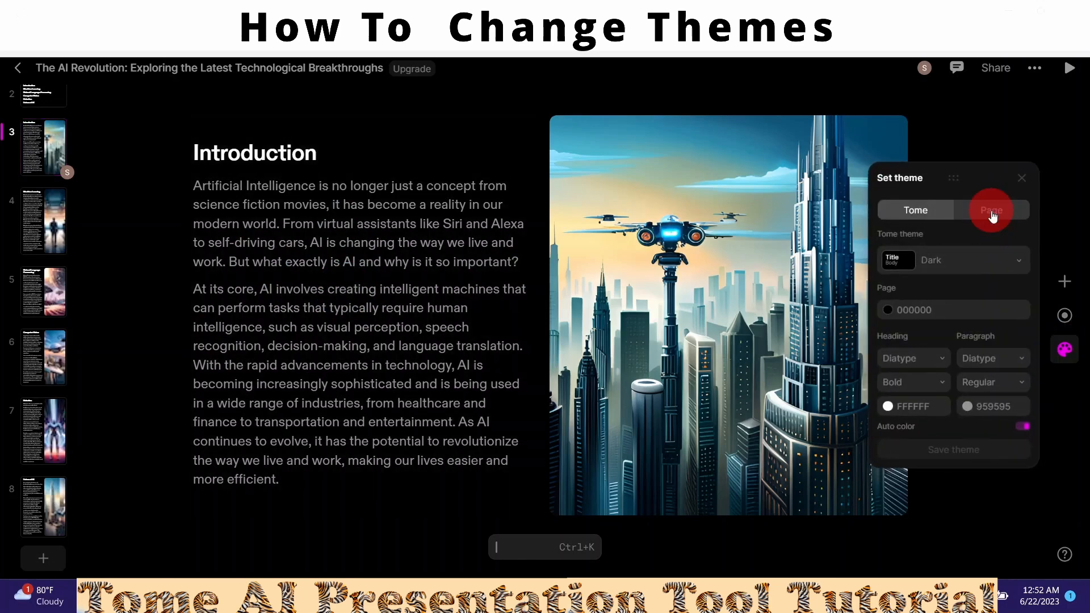
click(1018, 260)
click(932, 296)
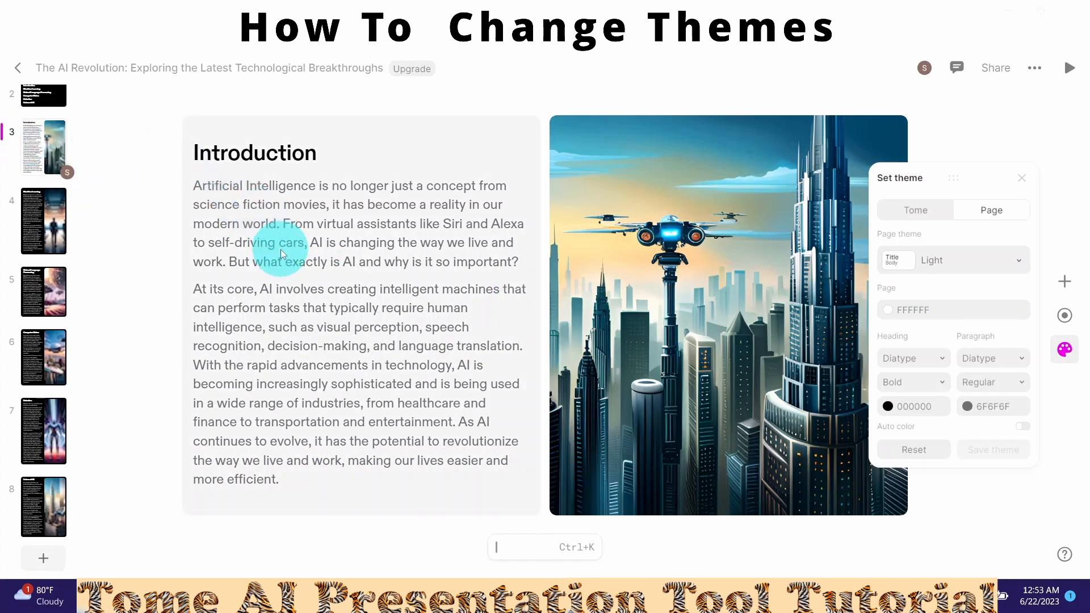
click(37, 228)
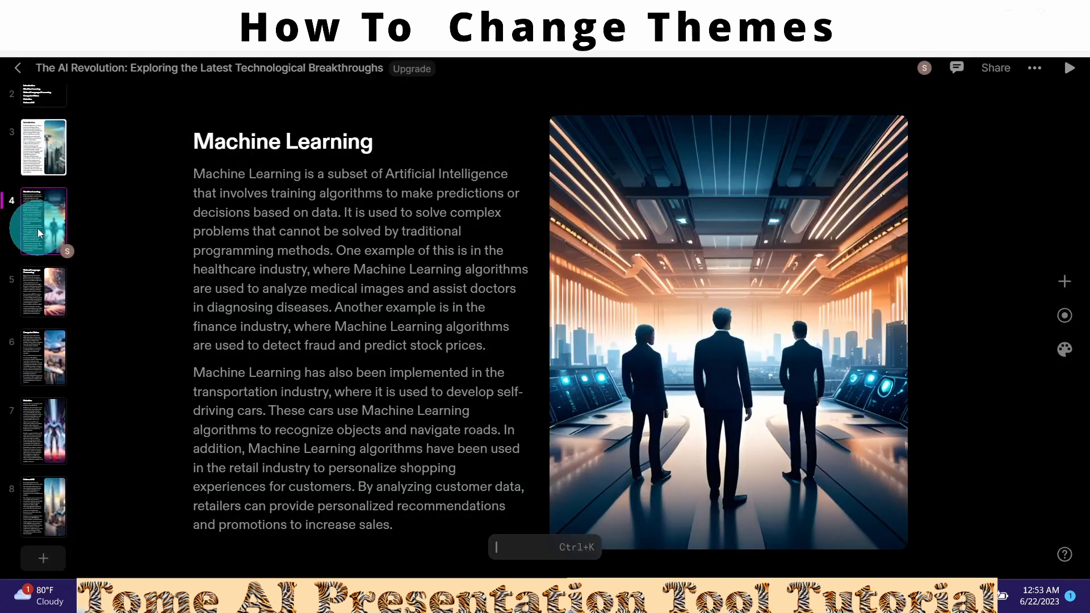
click(42, 291)
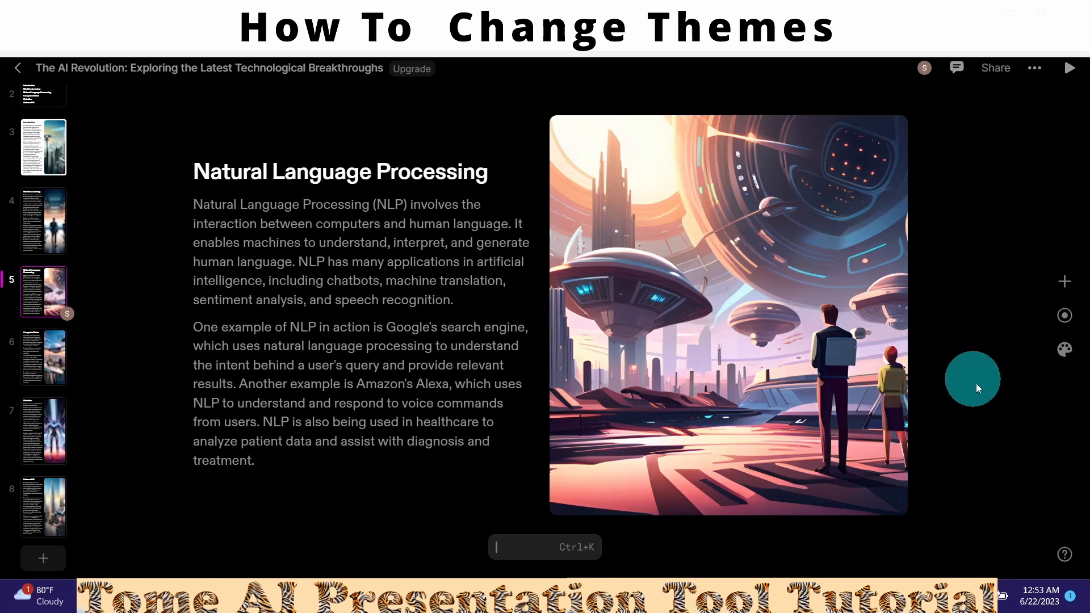
- Preview the Ocean, Moss and Creme themes across the whole deck
click(1064, 349)
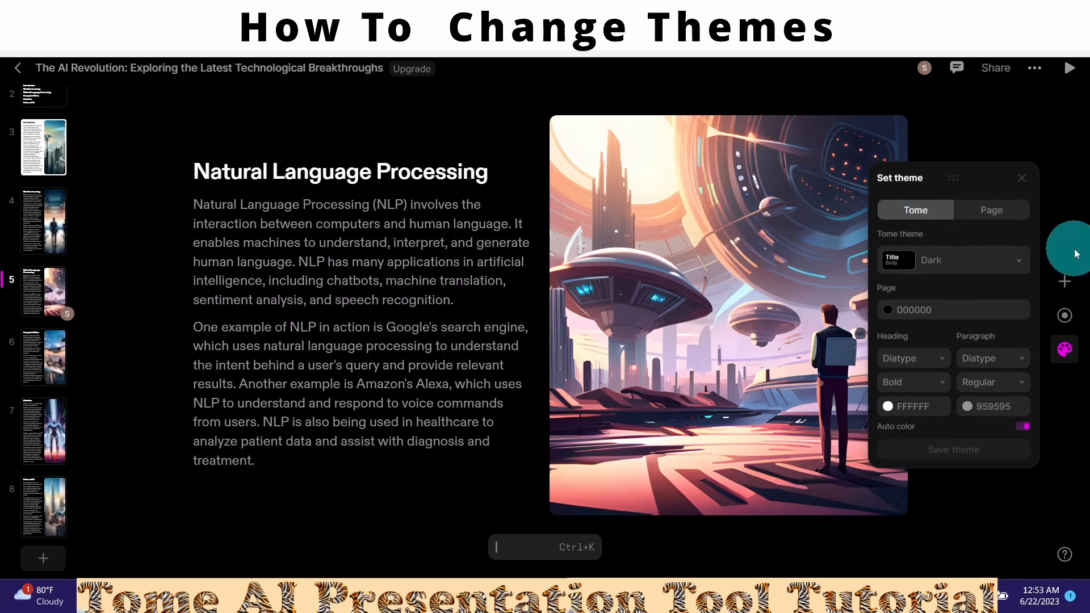
click(1020, 264)
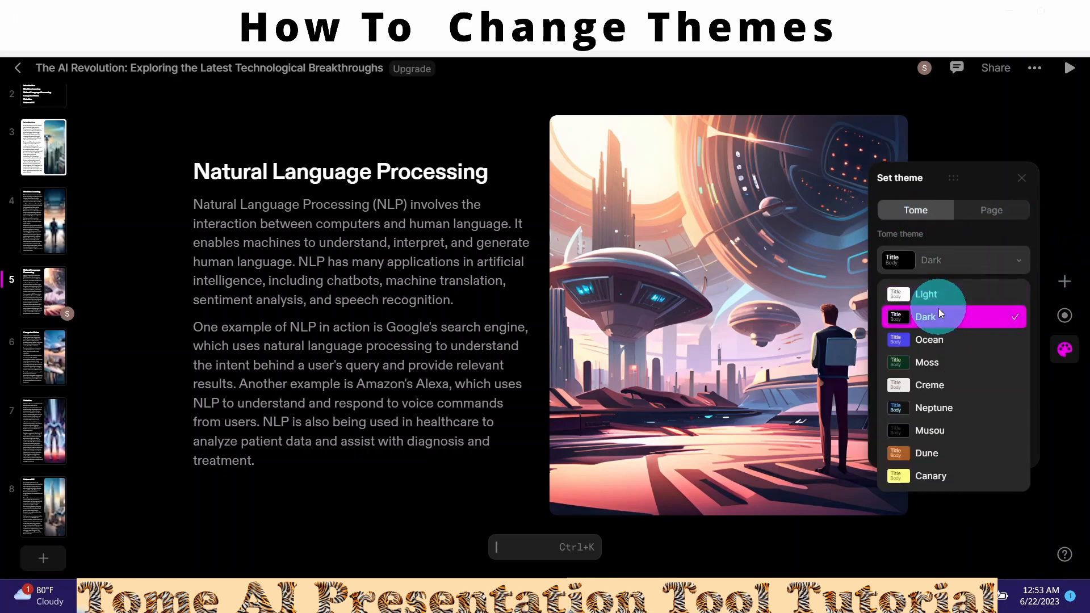
click(931, 340)
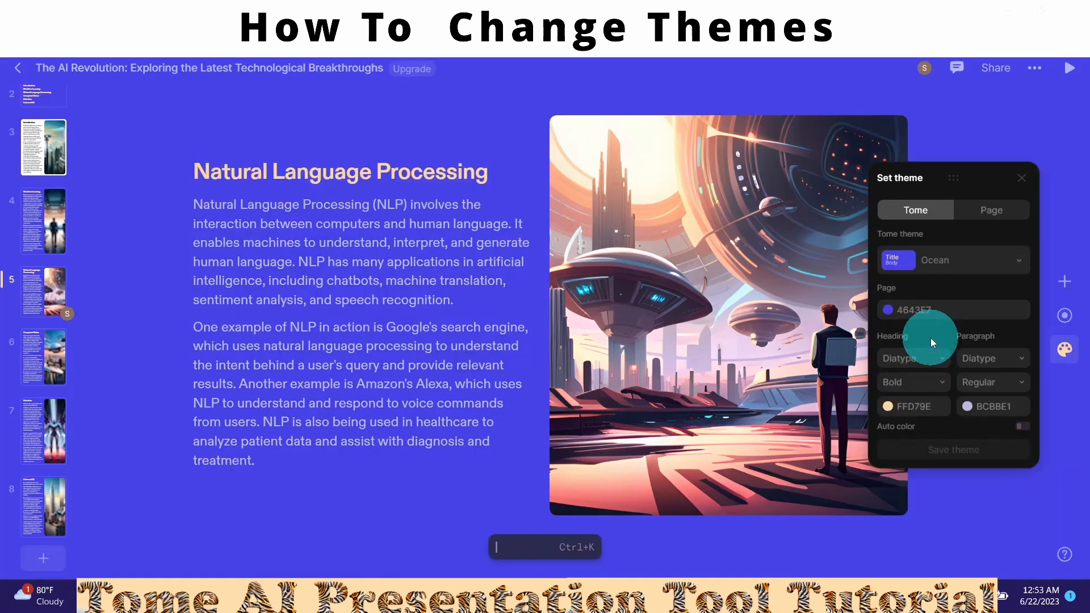
click(1019, 261)
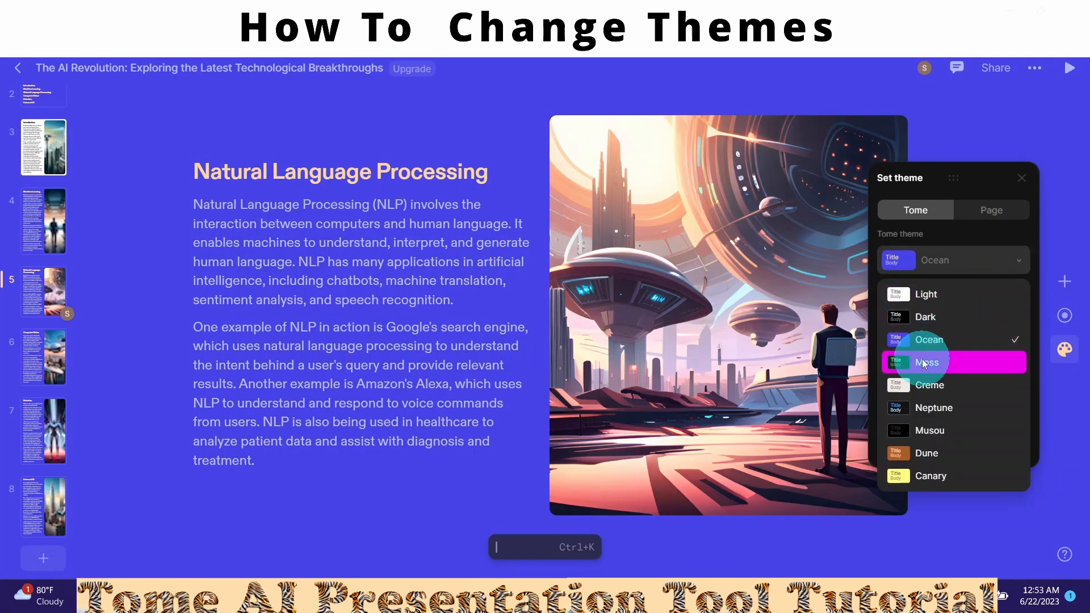
click(924, 363)
click(1017, 263)
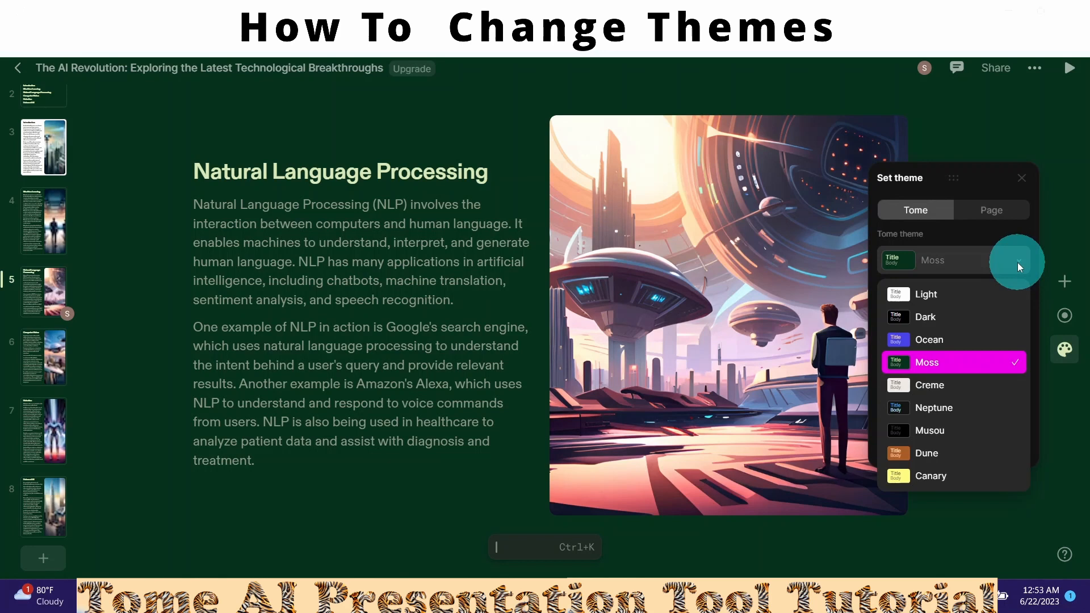
click(934, 386)
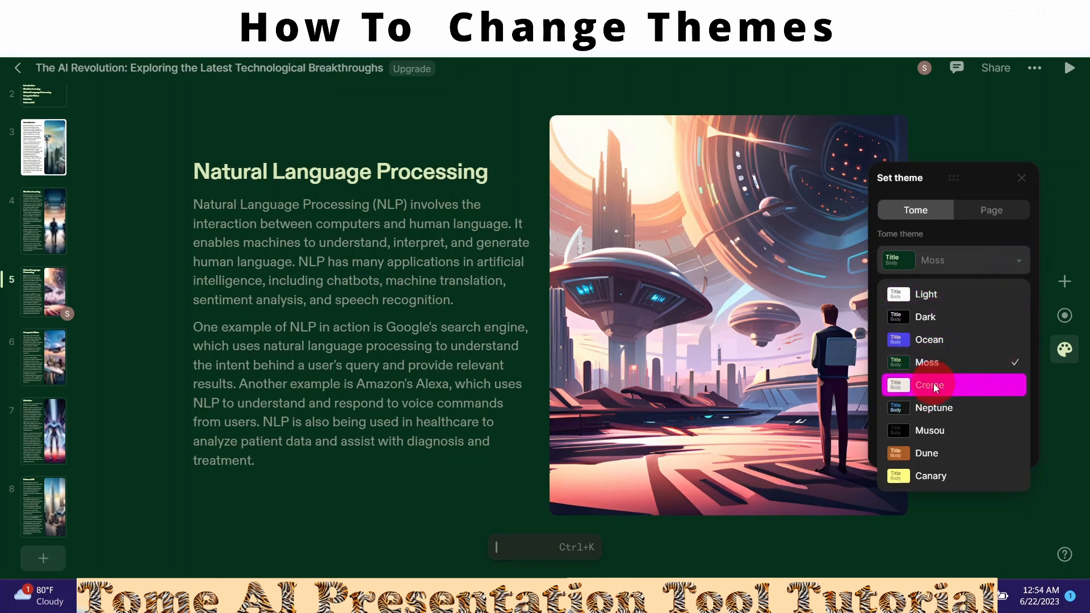
- Try the Neptune, Dune and Canary themes, then apply Light to the entire deck
click(1018, 262)
click(942, 407)
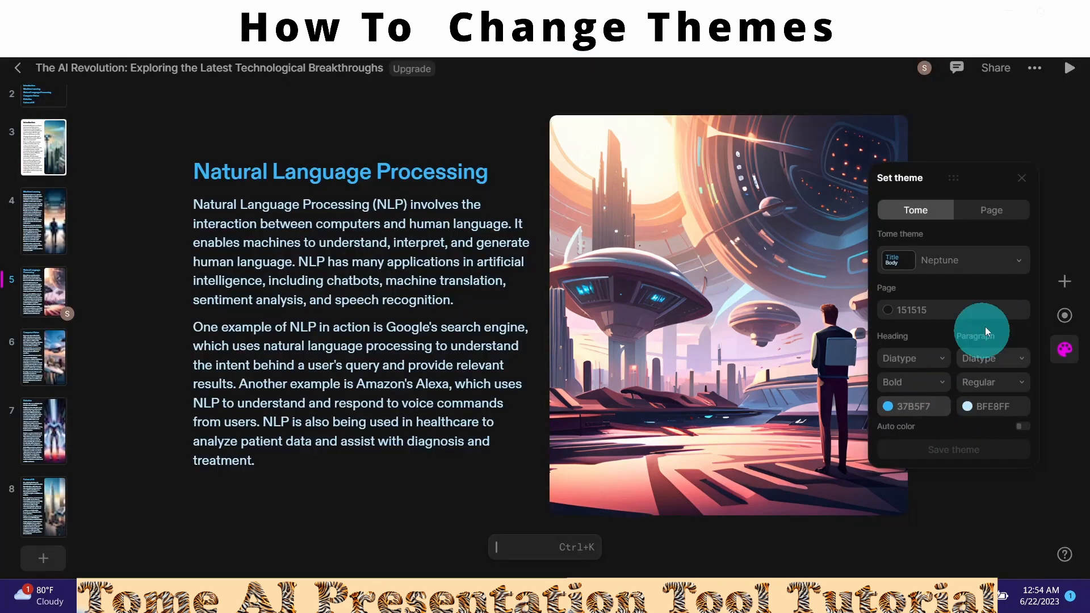
click(1018, 262)
click(923, 452)
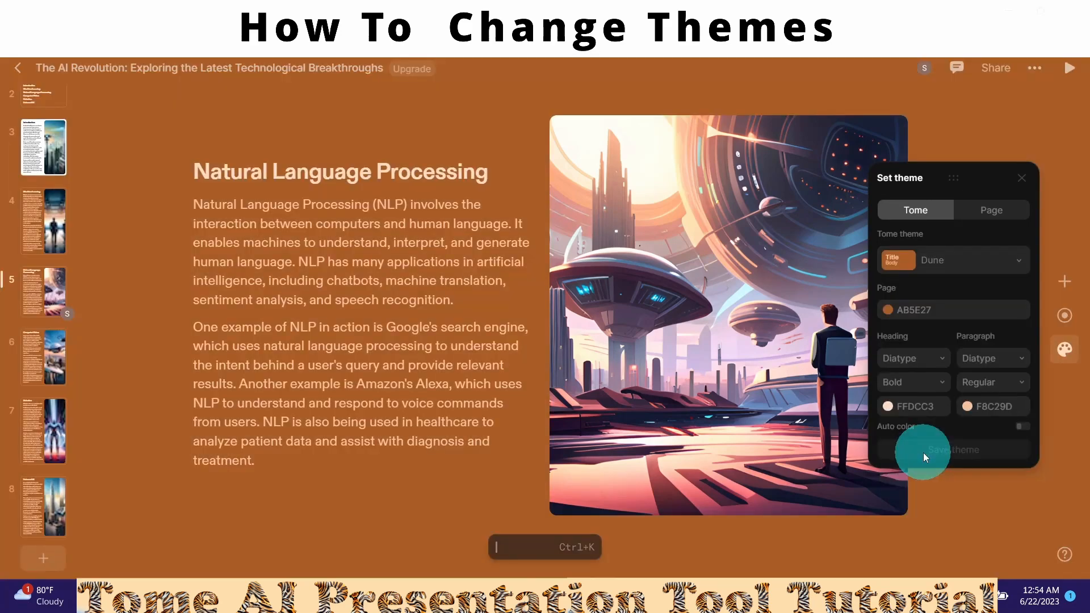
click(928, 472)
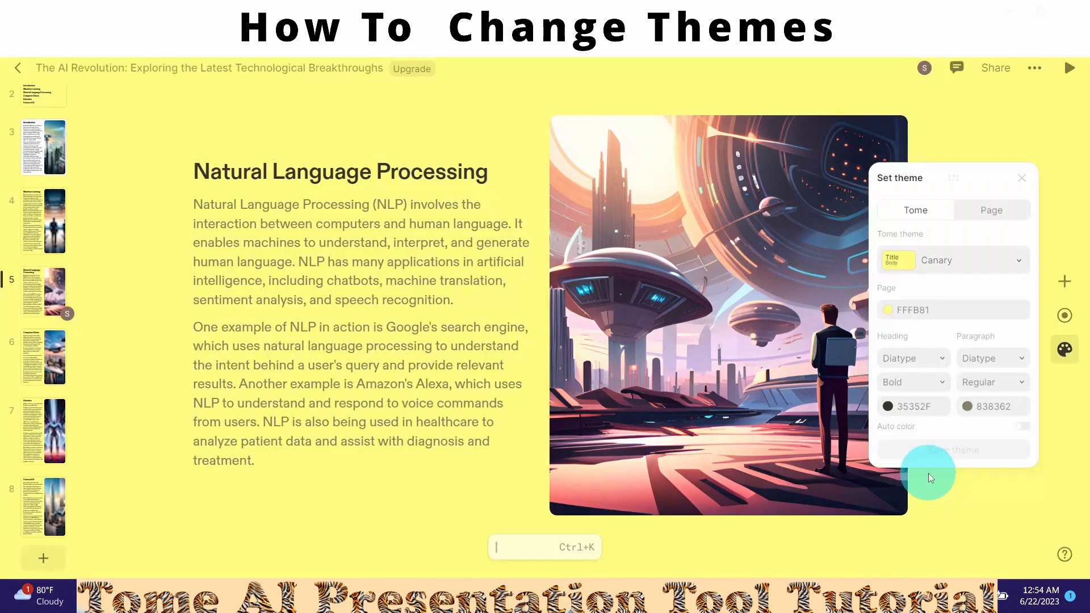
click(1020, 263)
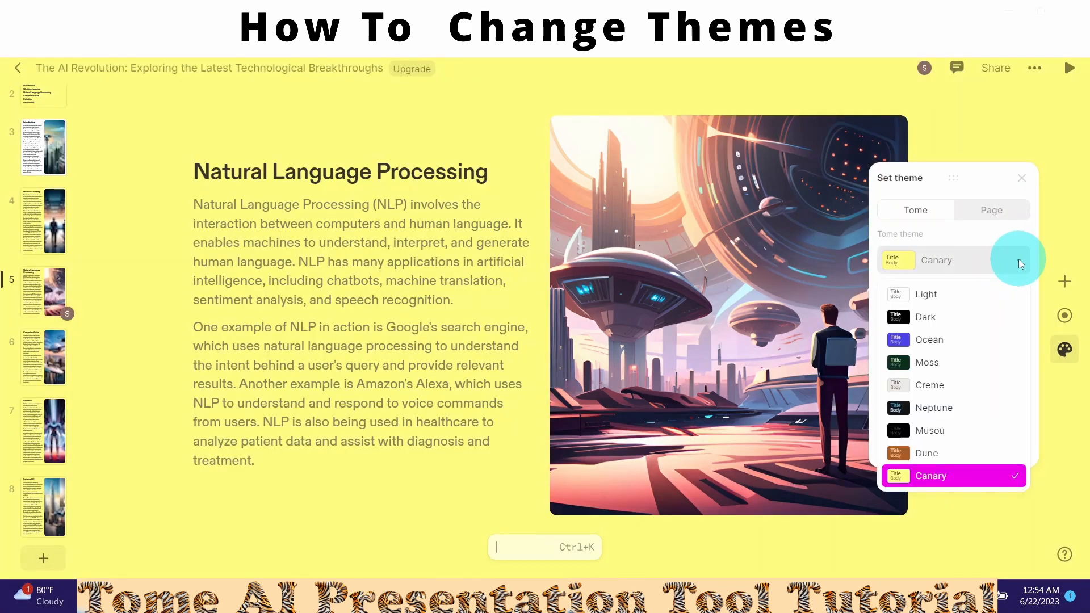
click(924, 294)
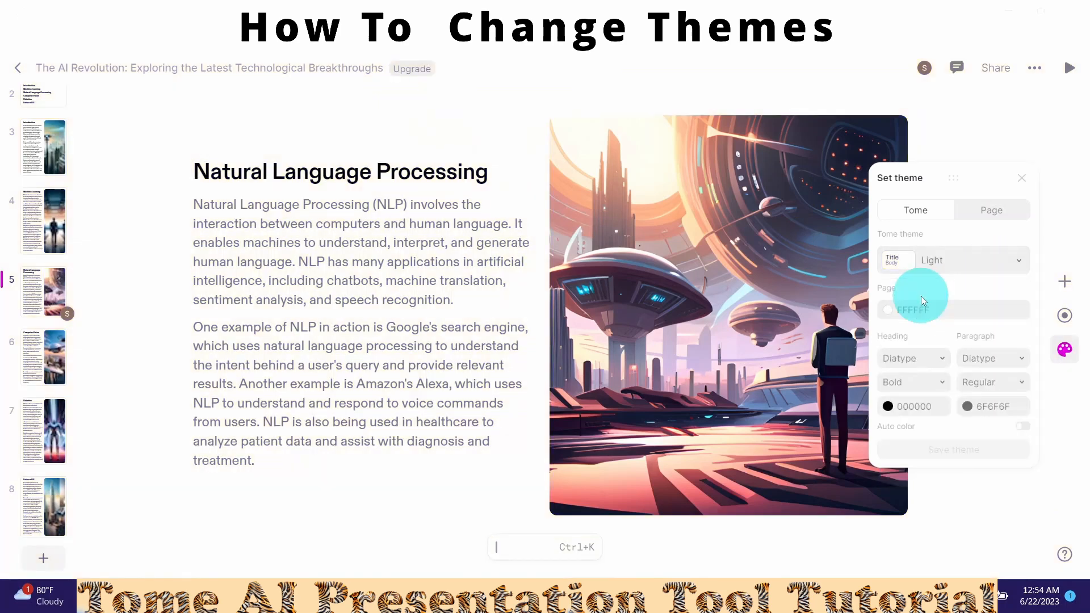
click(915, 211)
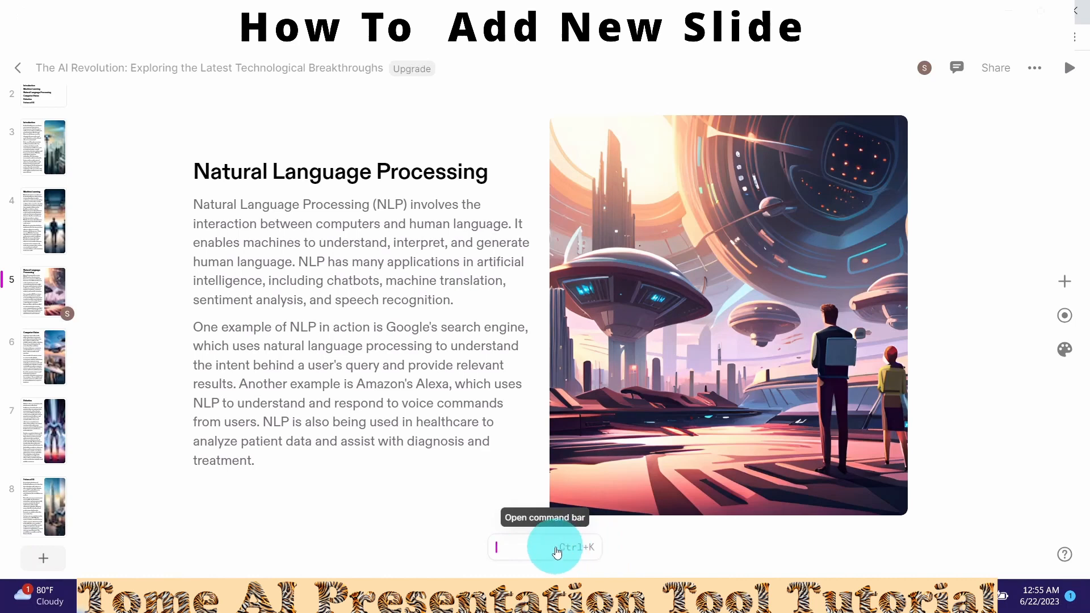
- Browse the command bar's full command list to New page, ending on slide 8, Future of AI
click(538, 552)
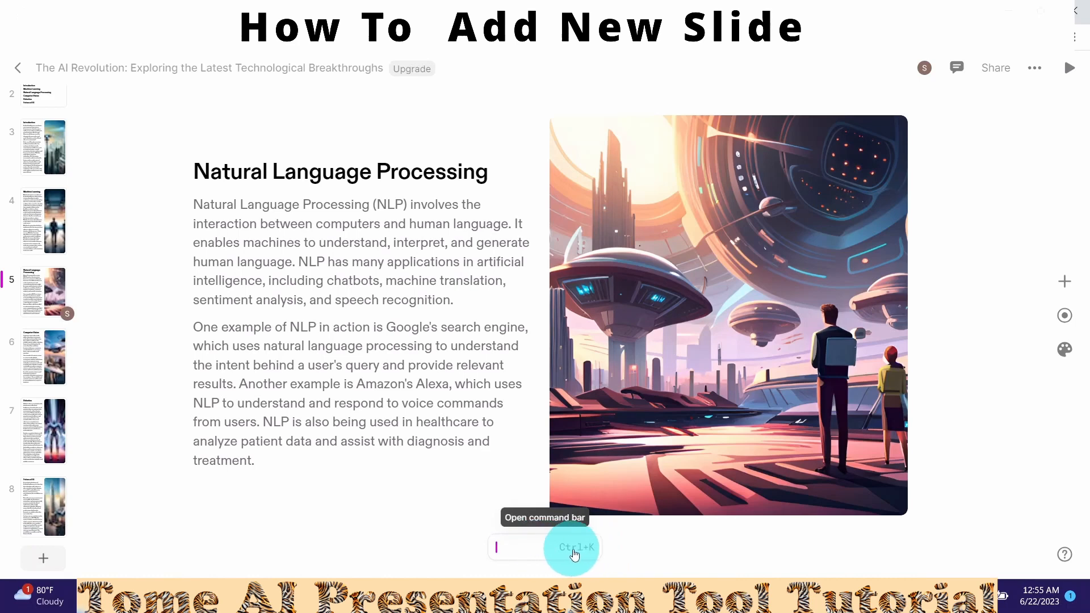
click(543, 528)
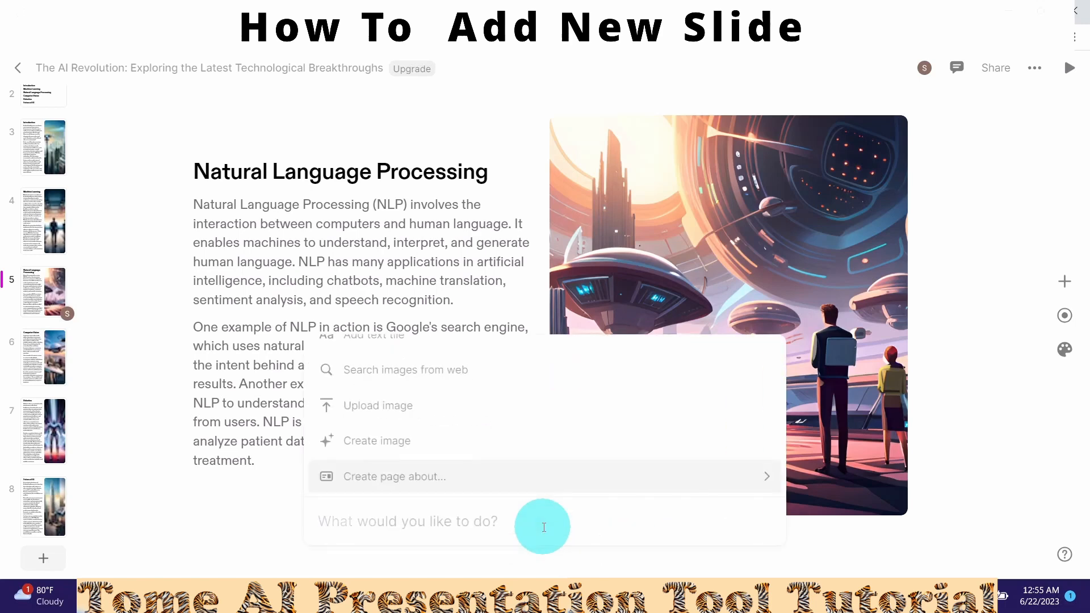
key(Up)
key(Up)
key(Up)
key(Up)
key(Up)
key(Up)
key(Up)
key(Up)
key(Up)
key(Up)
key(Up)
key(Up)
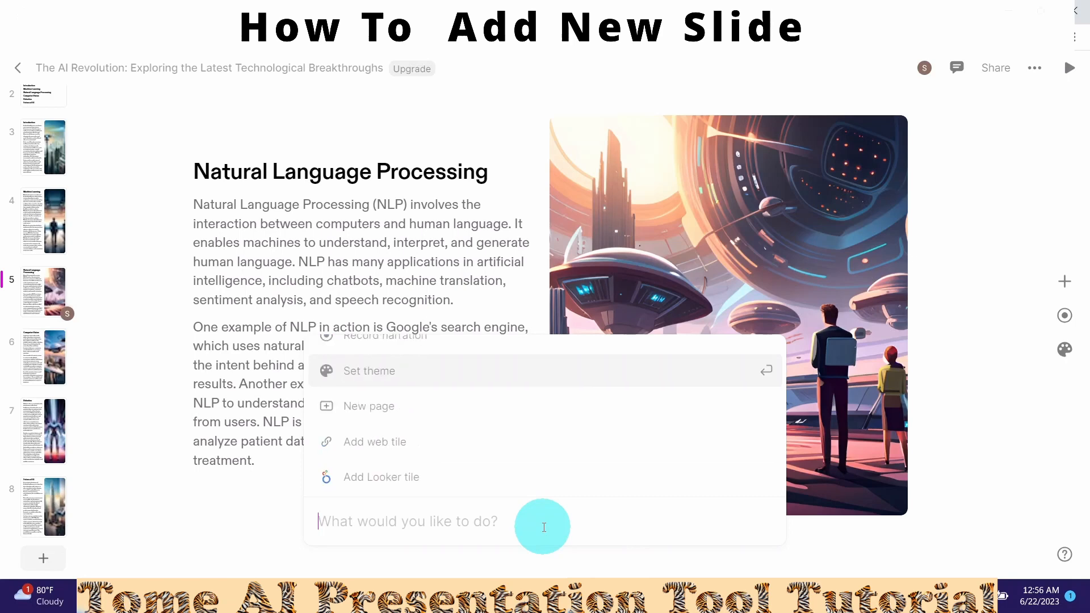
key(Down)
click(43, 558)
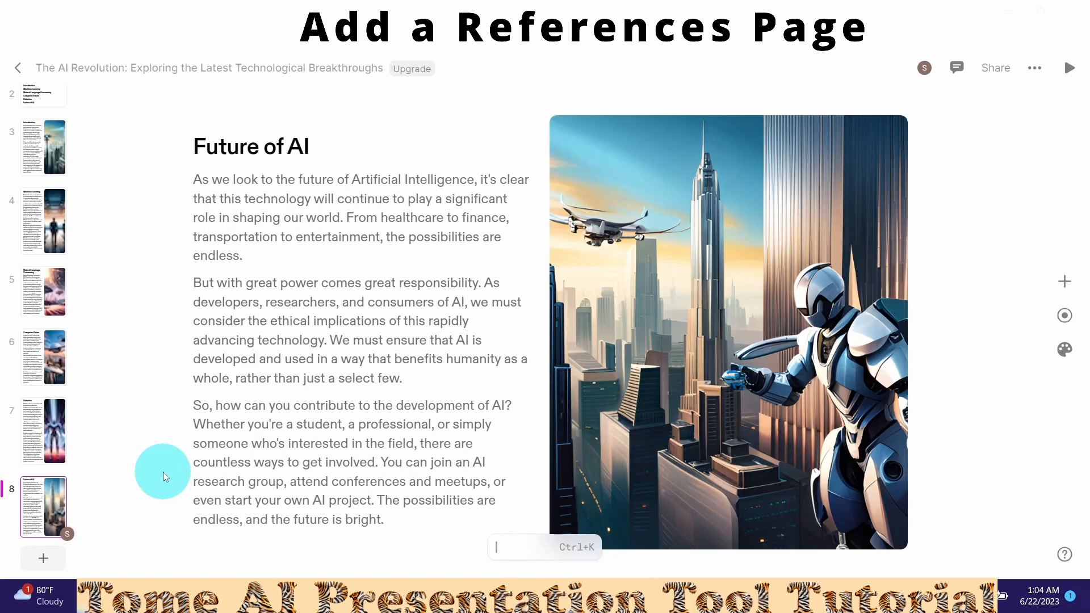
- Generate a page from the prompt 'references' and keep it as slide 9, listing recommended AI books
key(ctrl+k)
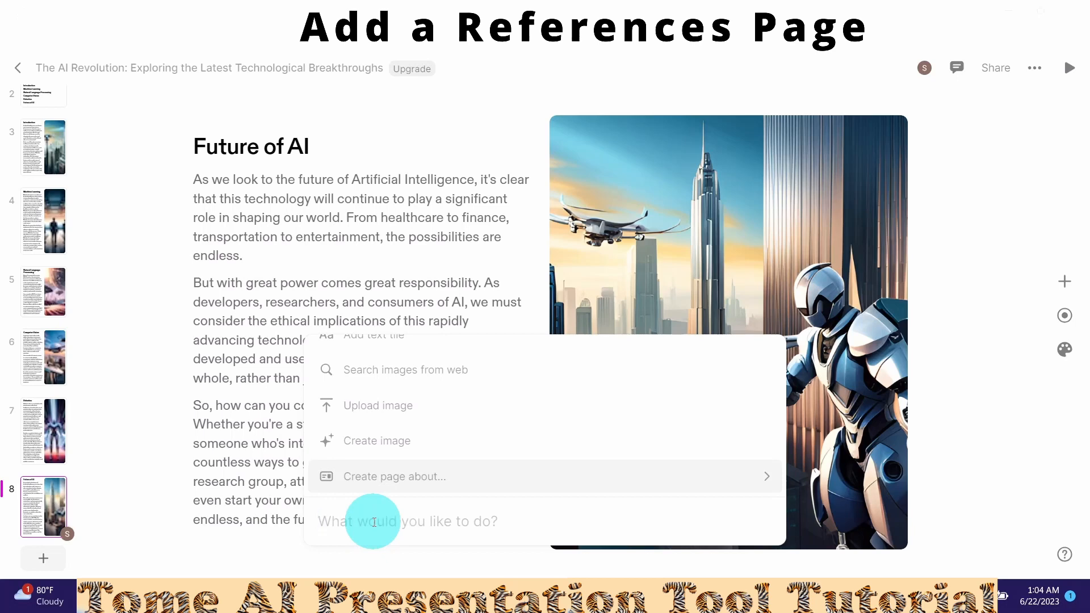
text(references)
key(Return)
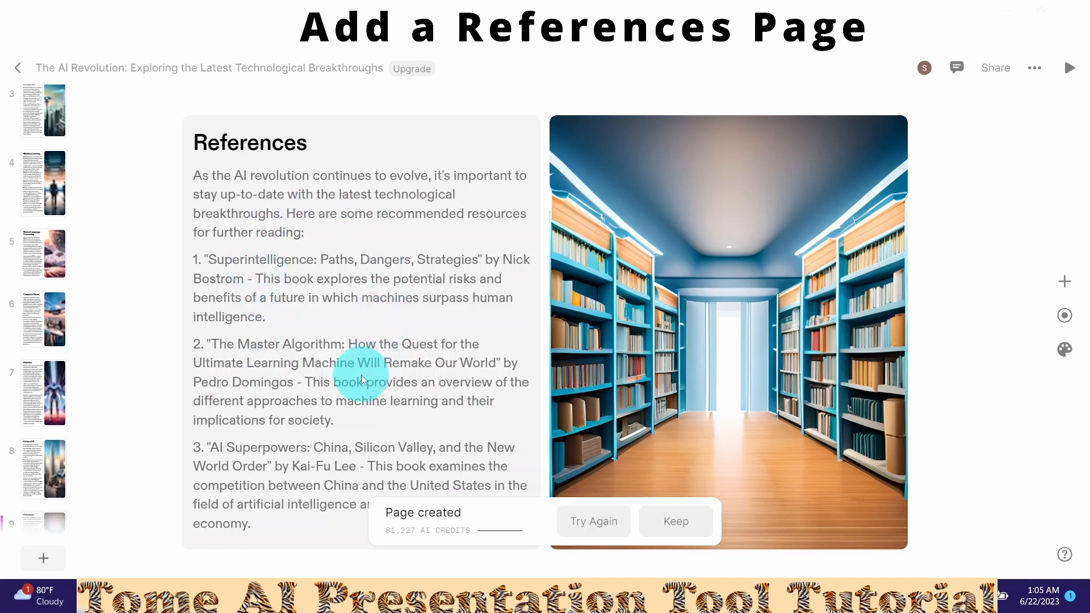
click(671, 530)
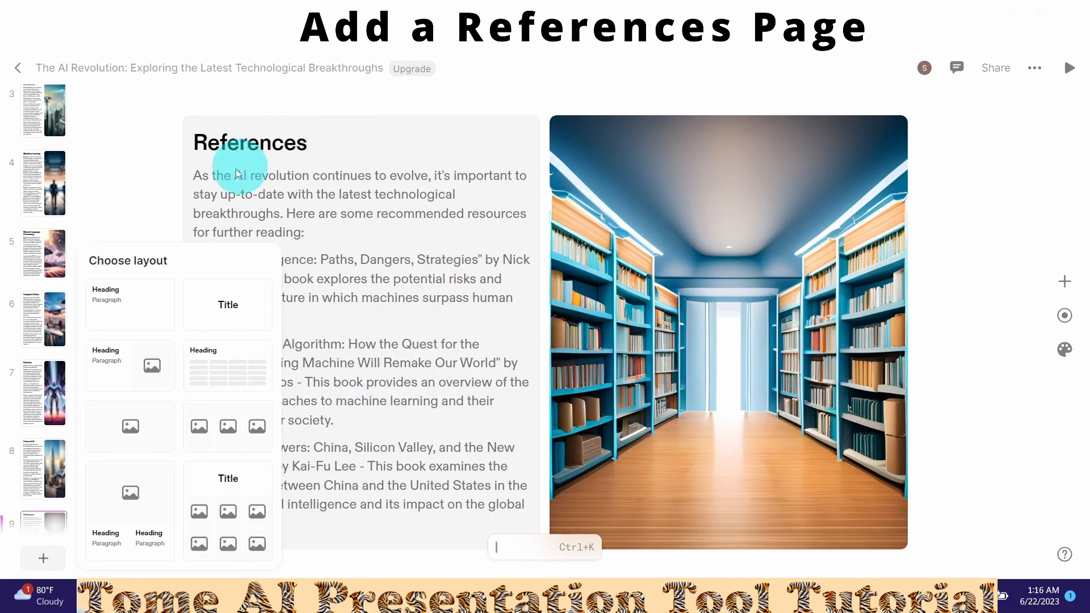
- Give slide 10 a single-image layout holding the uploaded cyborg image, then return to the Introduction slide
click(127, 442)
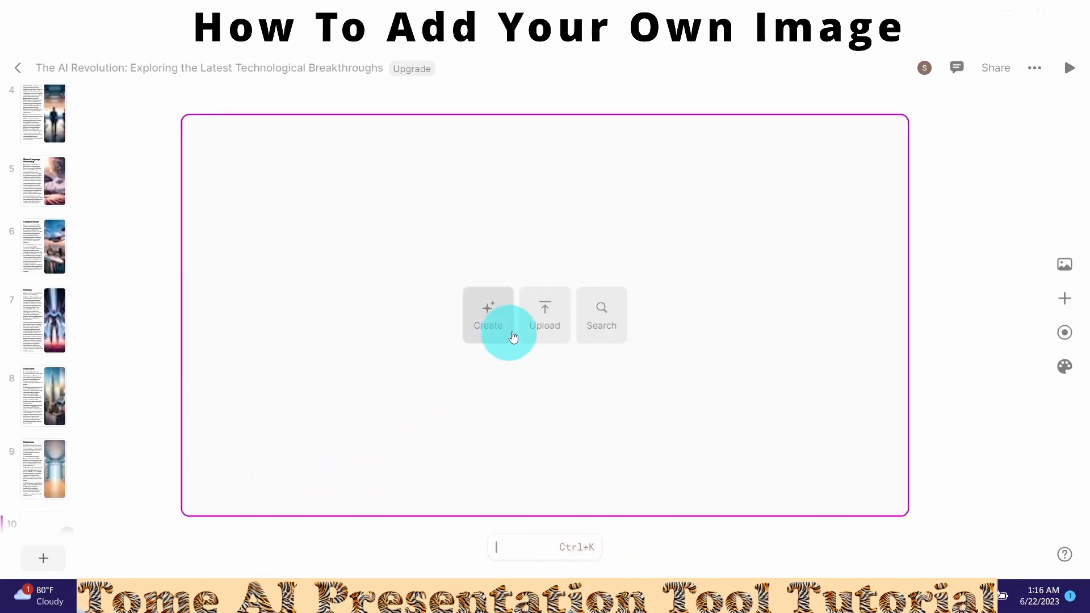
click(544, 323)
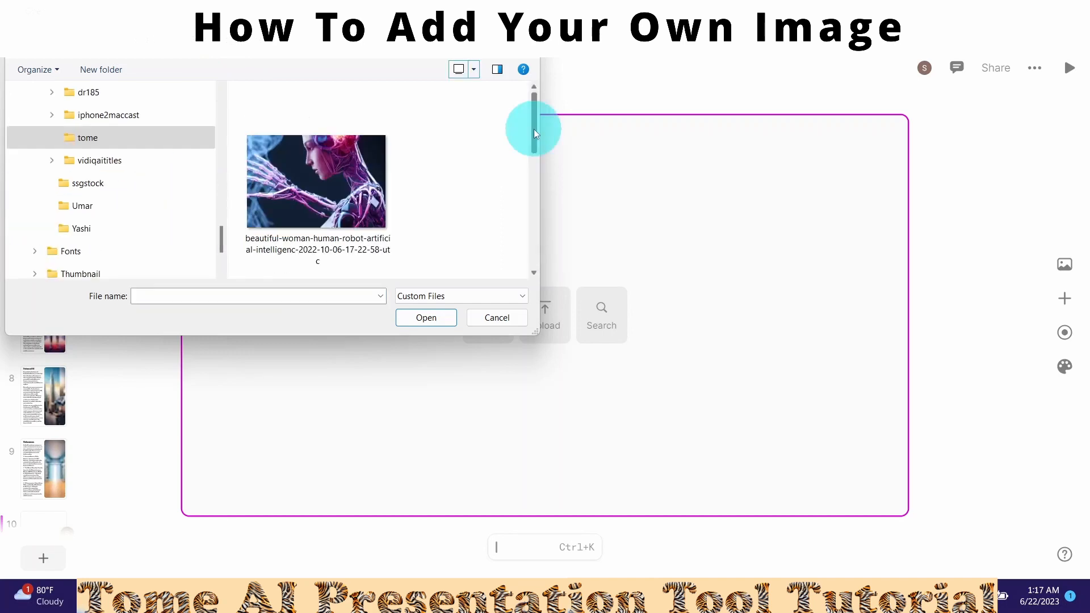
drag(534, 133, 537, 231)
double_click(315, 213)
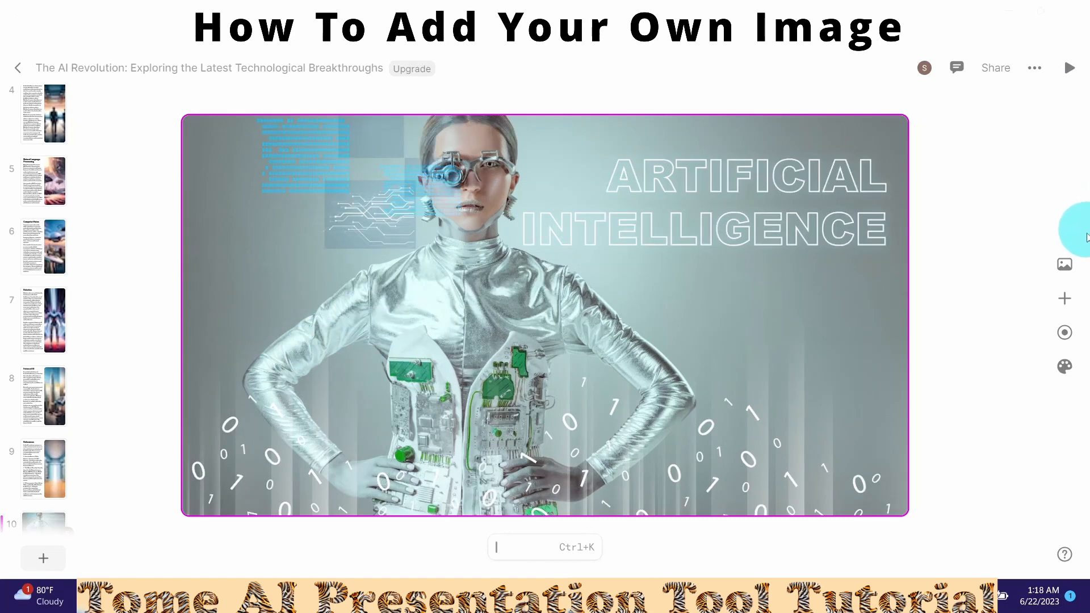
click(1065, 267)
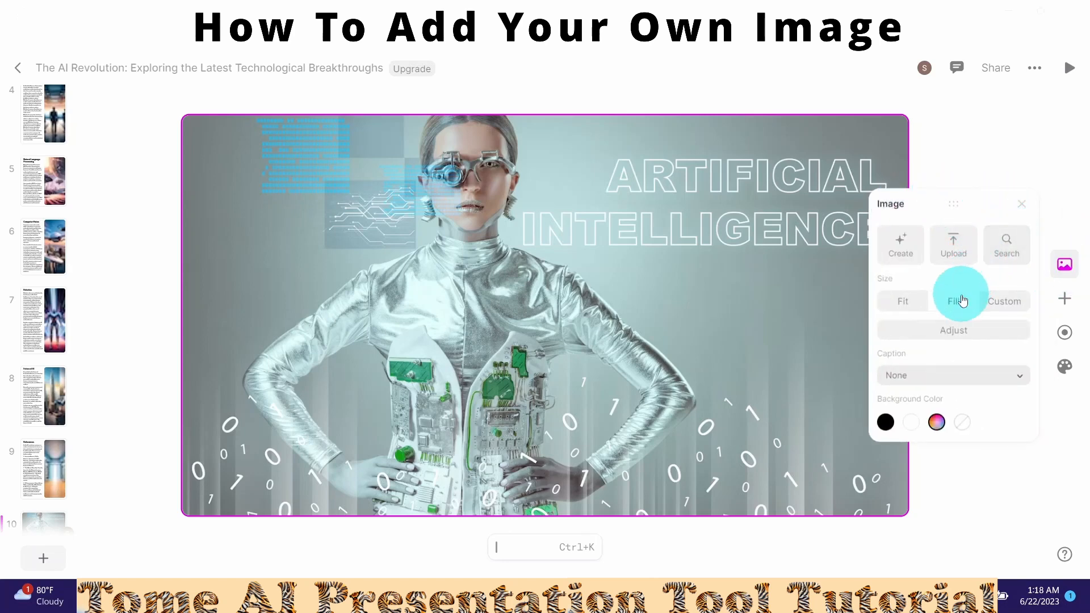
click(40, 113)
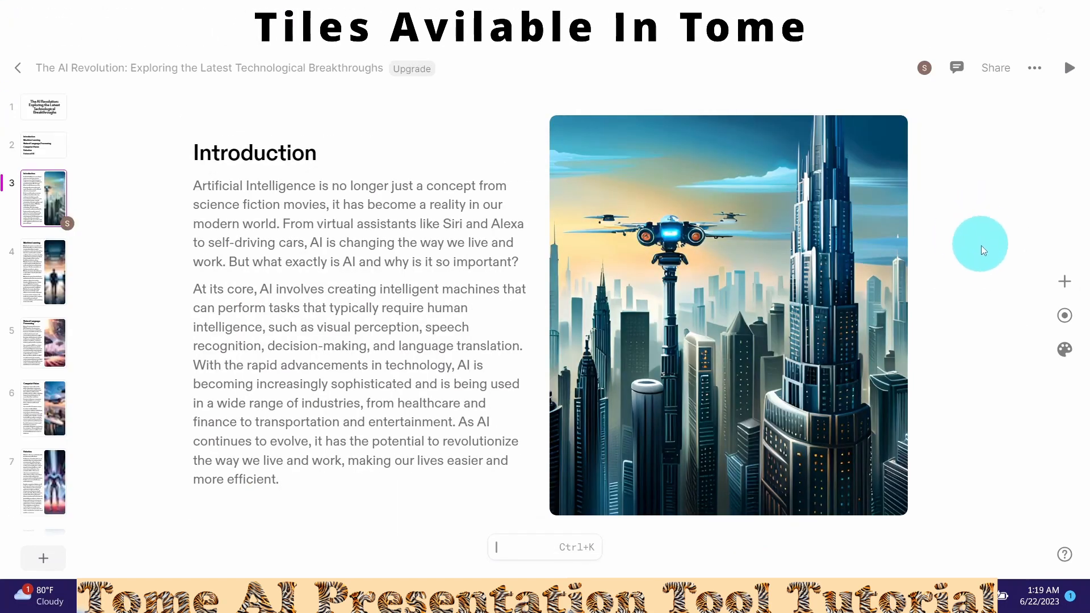
- Look over the tile types that can be added, with slide 8, Future of AI, on screen
click(1065, 282)
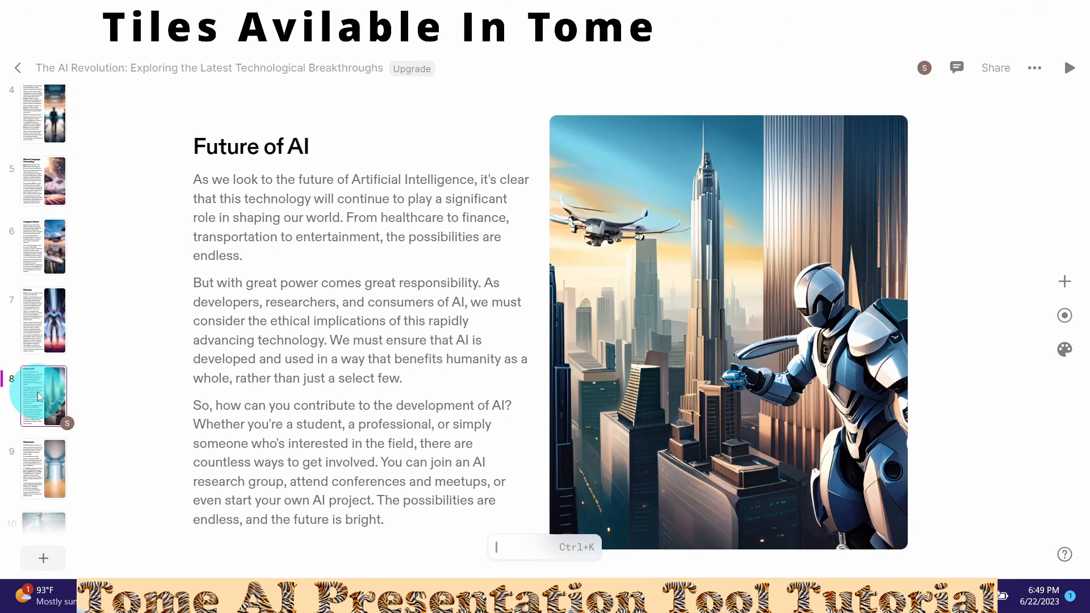
- Duplicate the Future of AI slide and centre-align the copy's heading and three paragraphs
right_click(40, 396)
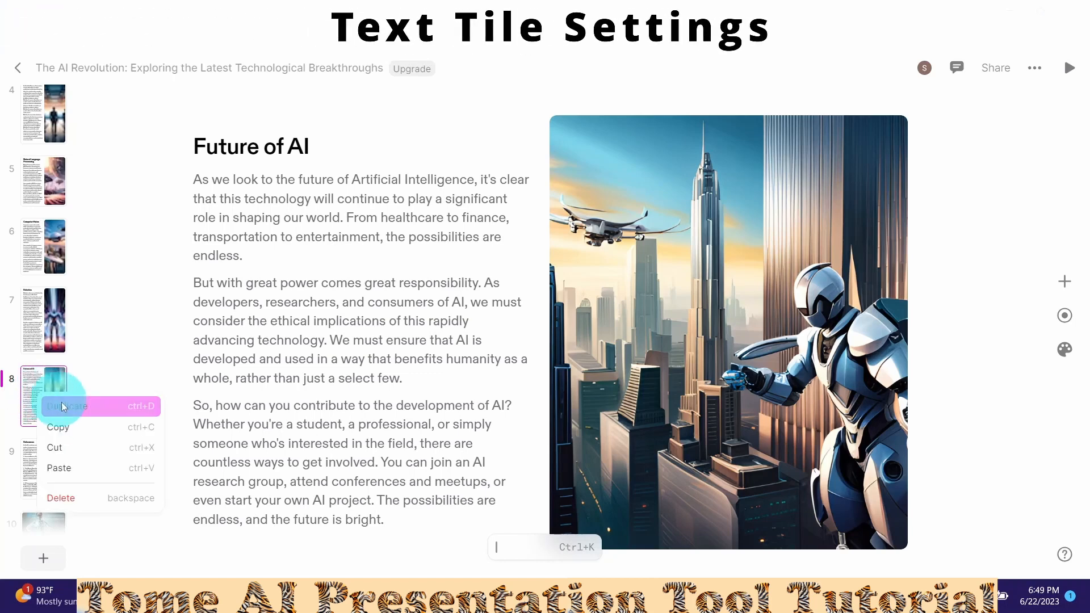
click(70, 411)
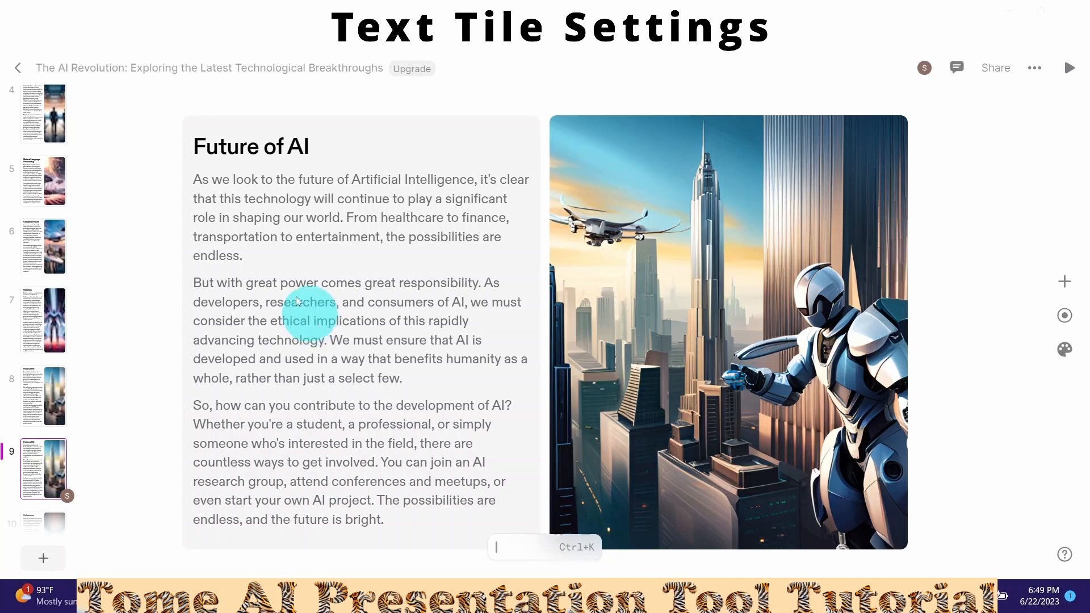
click(236, 179)
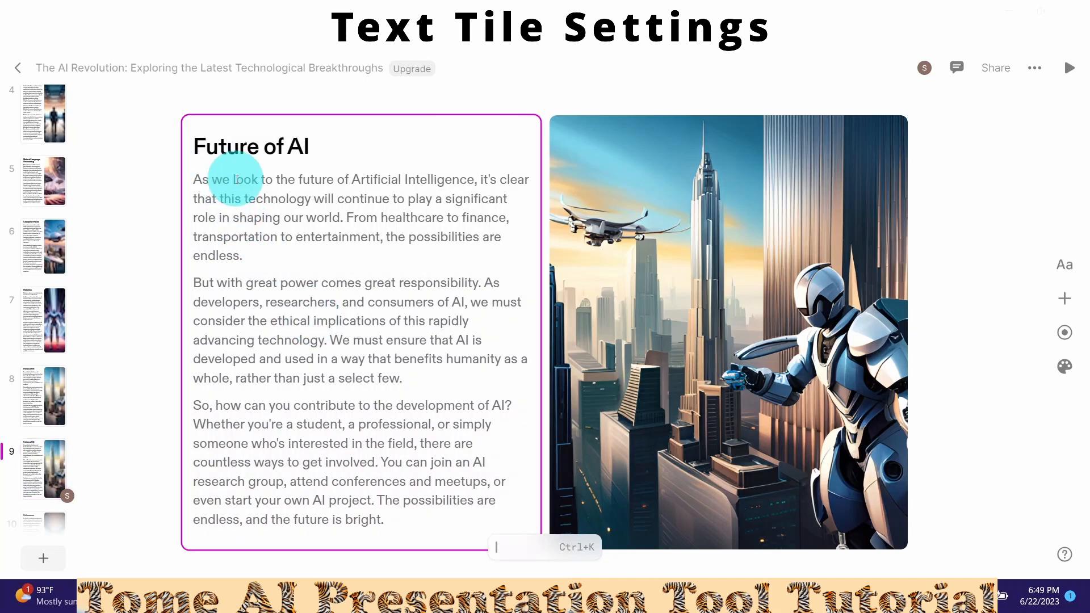
click(1061, 271)
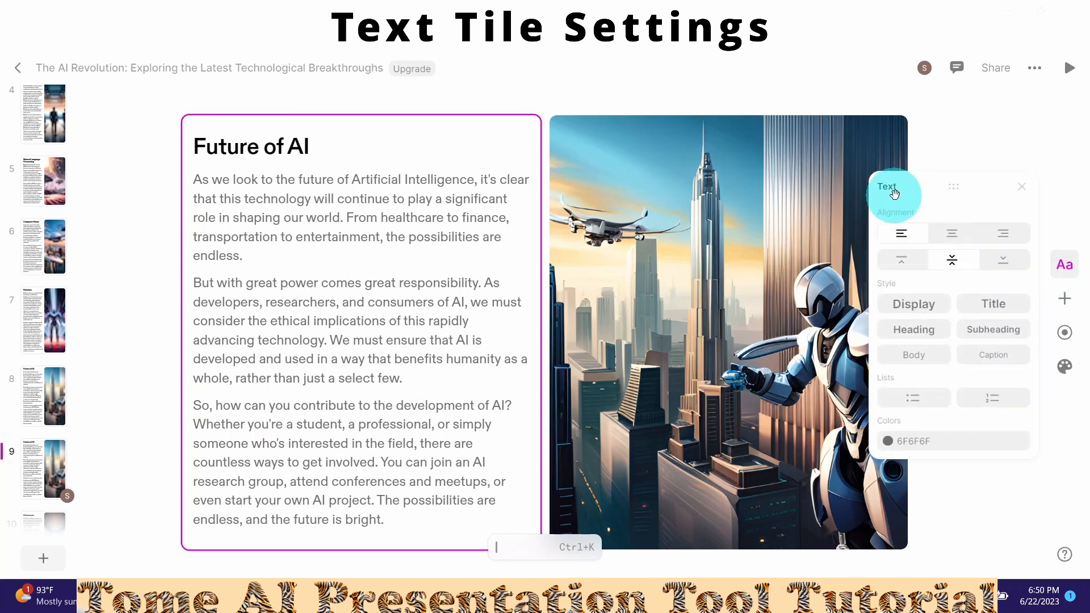
click(953, 243)
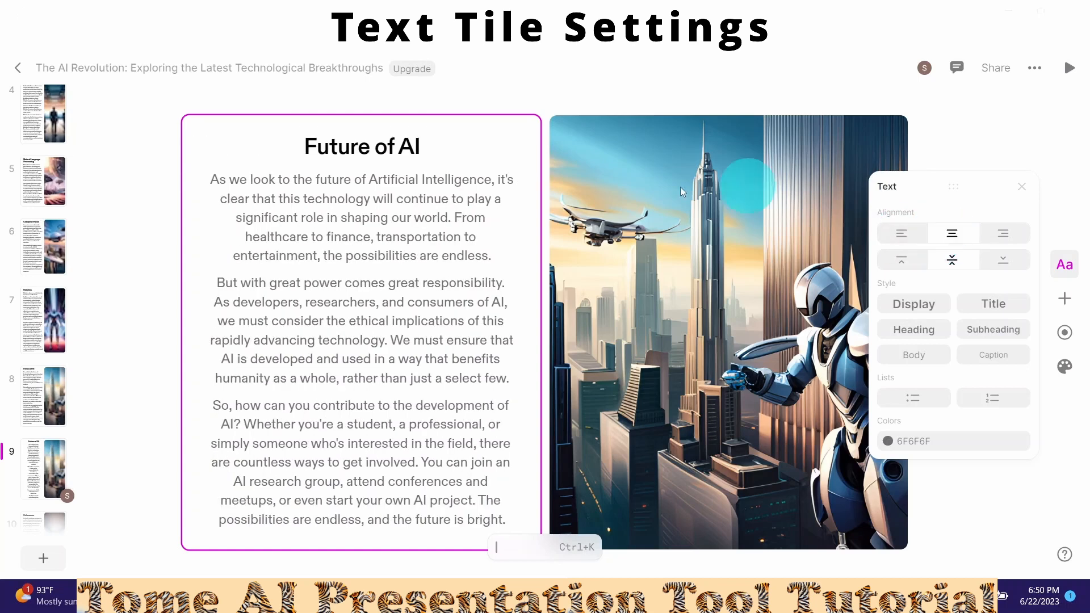
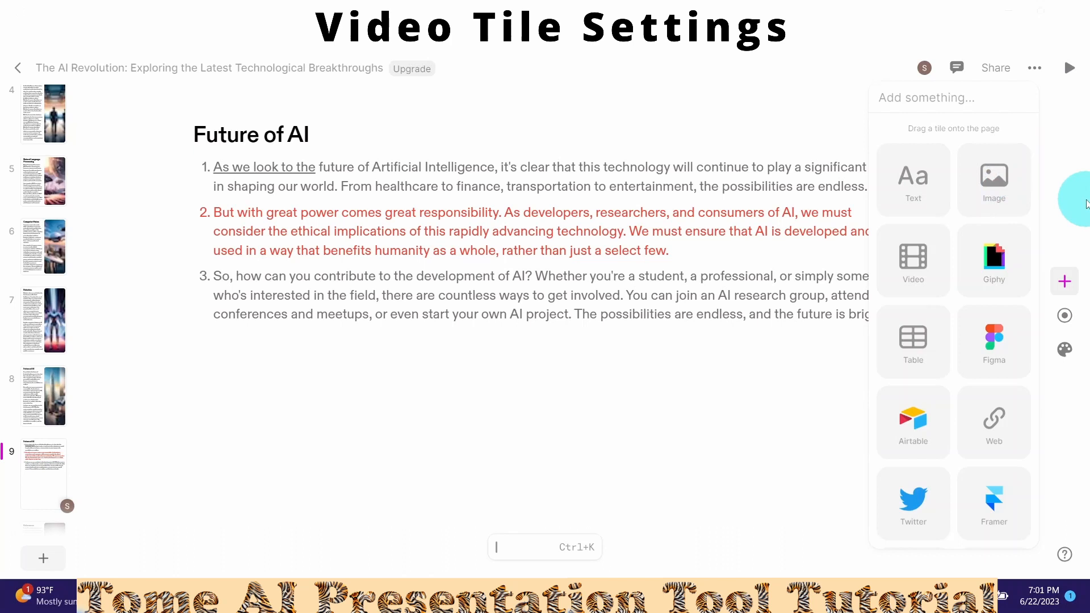
- Place a video tile below the Future of AI paragraphs and upload robot-127327 into it
click(916, 269)
drag(915, 269, 711, 440)
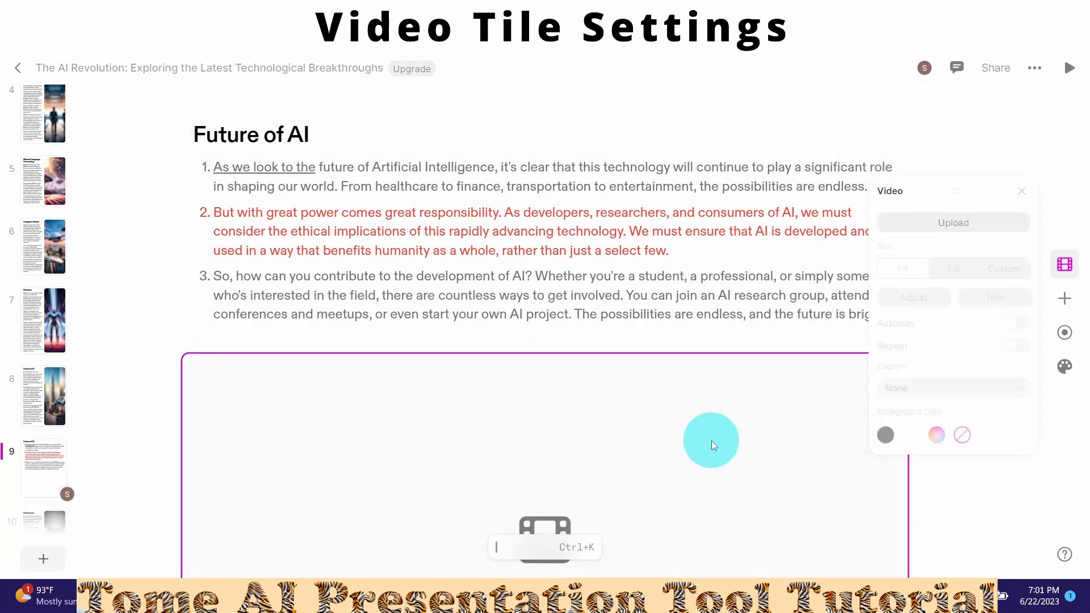
click(954, 224)
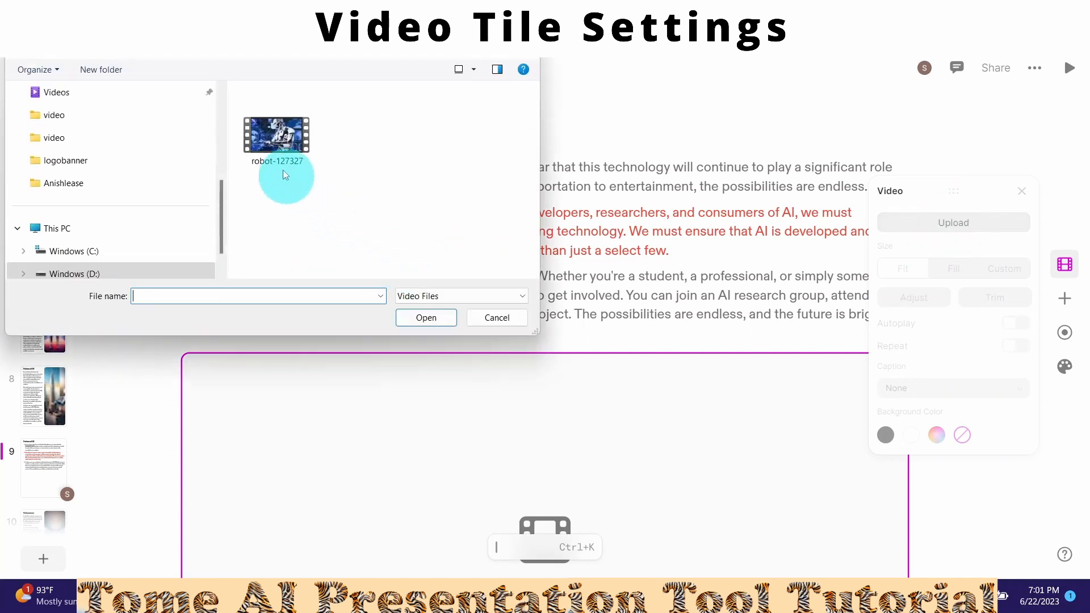
double_click(278, 138)
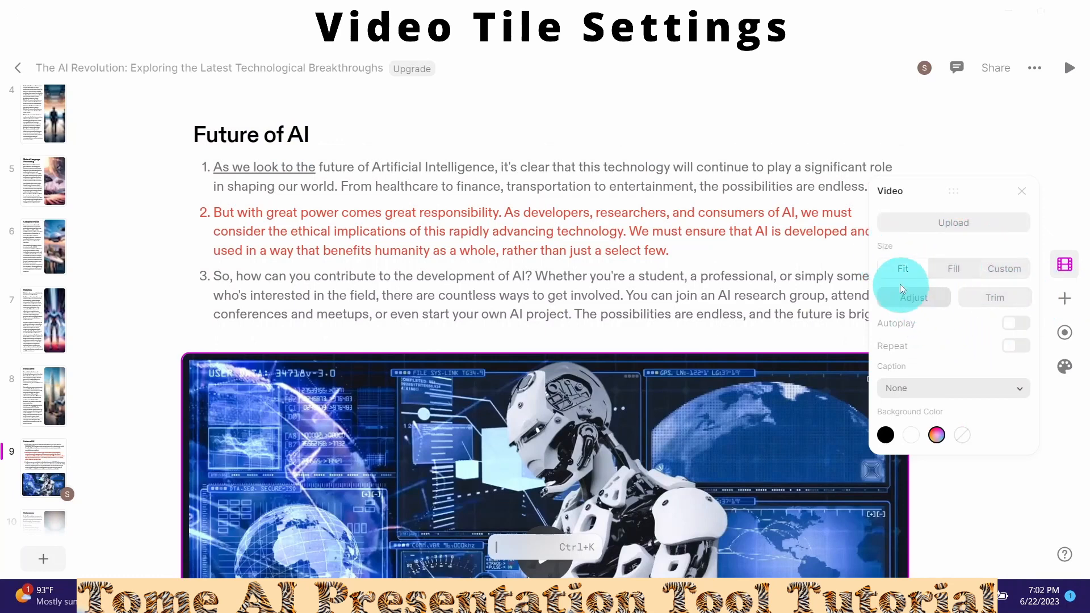
- Scale the robot video to a custom 62% size inside its tile
click(953, 273)
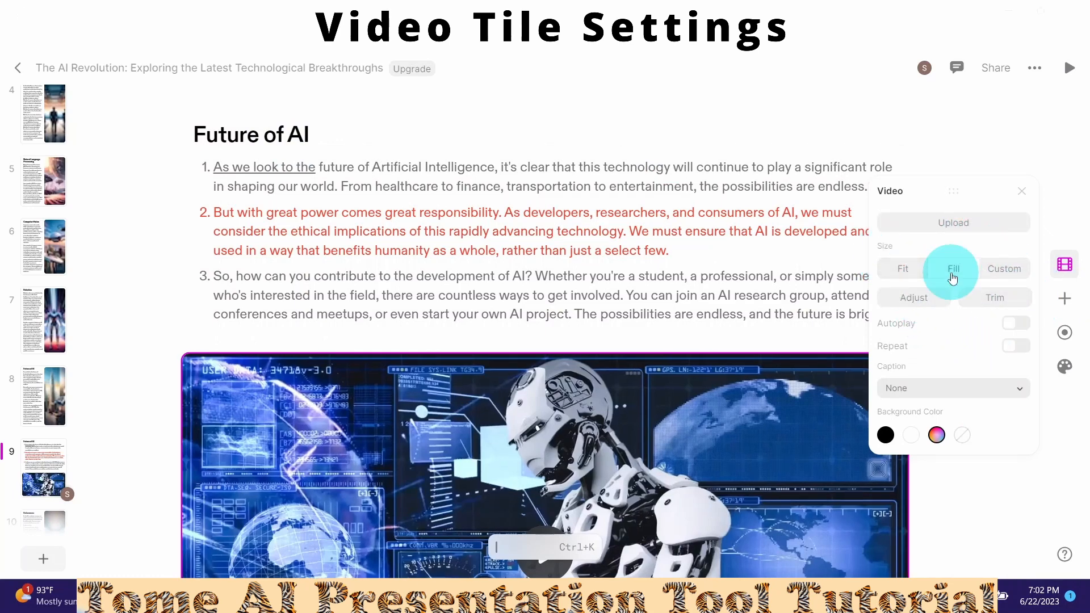
click(1001, 272)
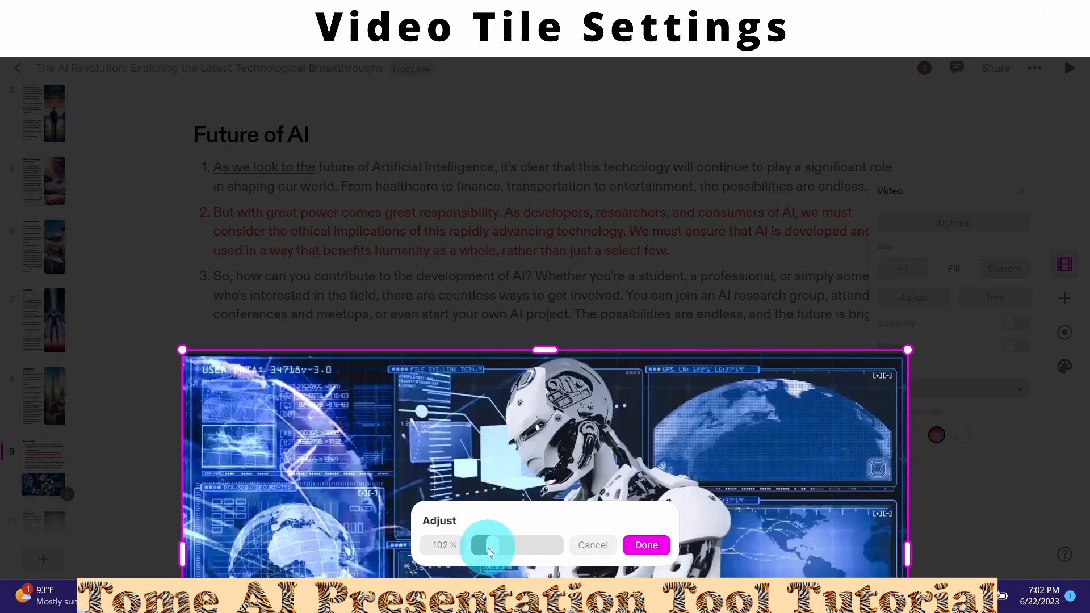
drag(488, 547, 486, 546)
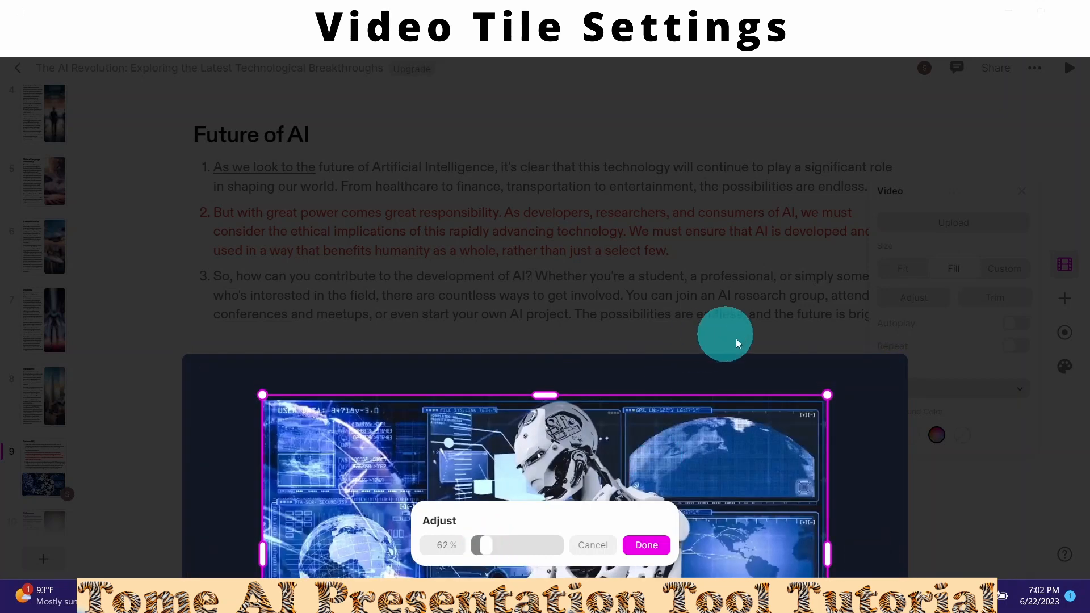
click(646, 547)
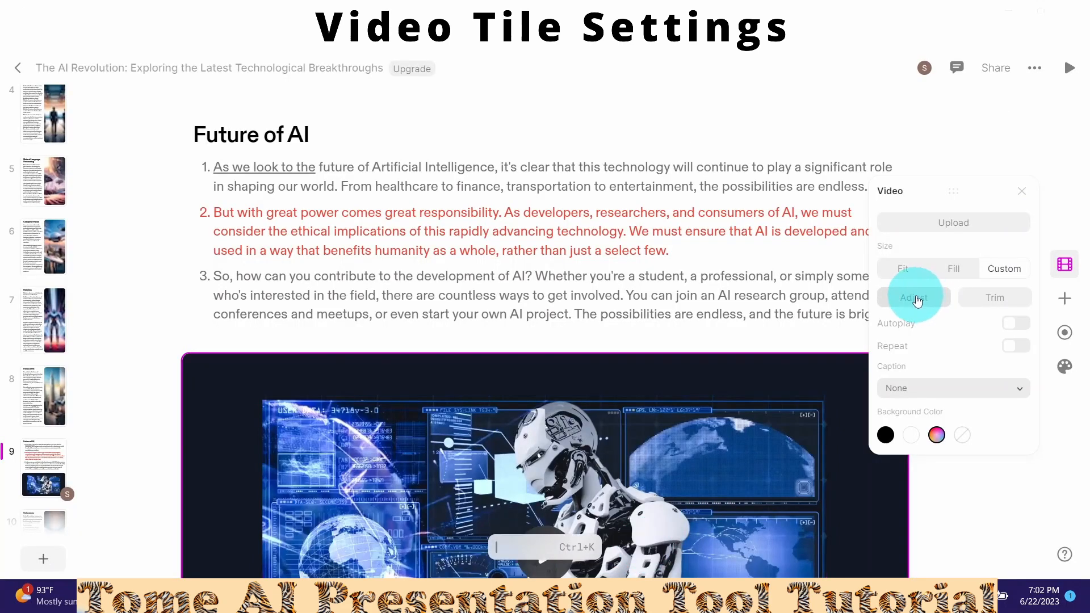
- Trim the end off the robot clip, keeping only its earlier portion, and save
click(991, 300)
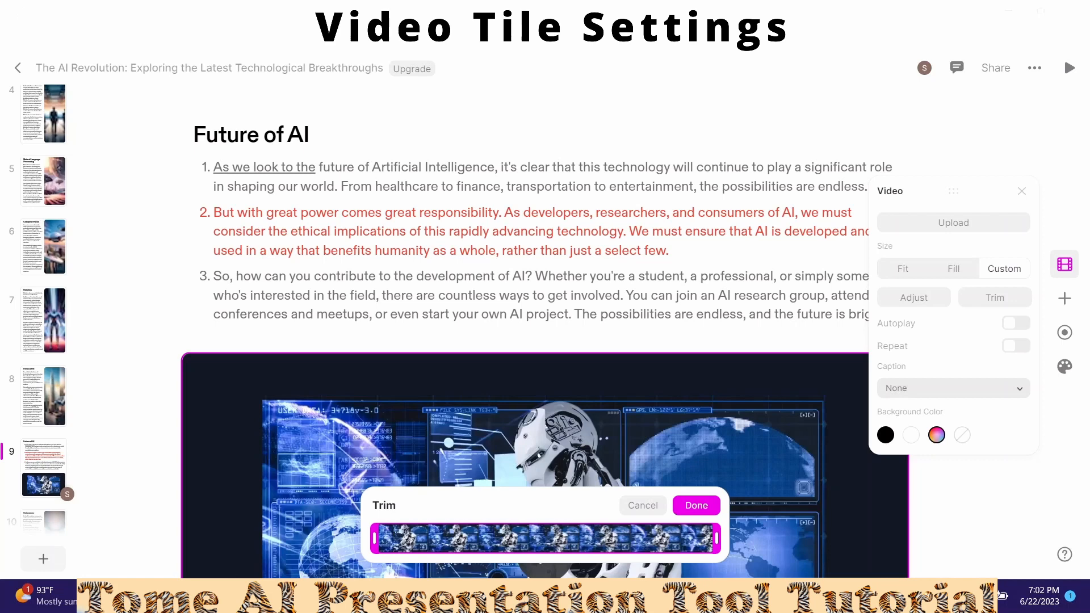
drag(715, 540, 535, 548)
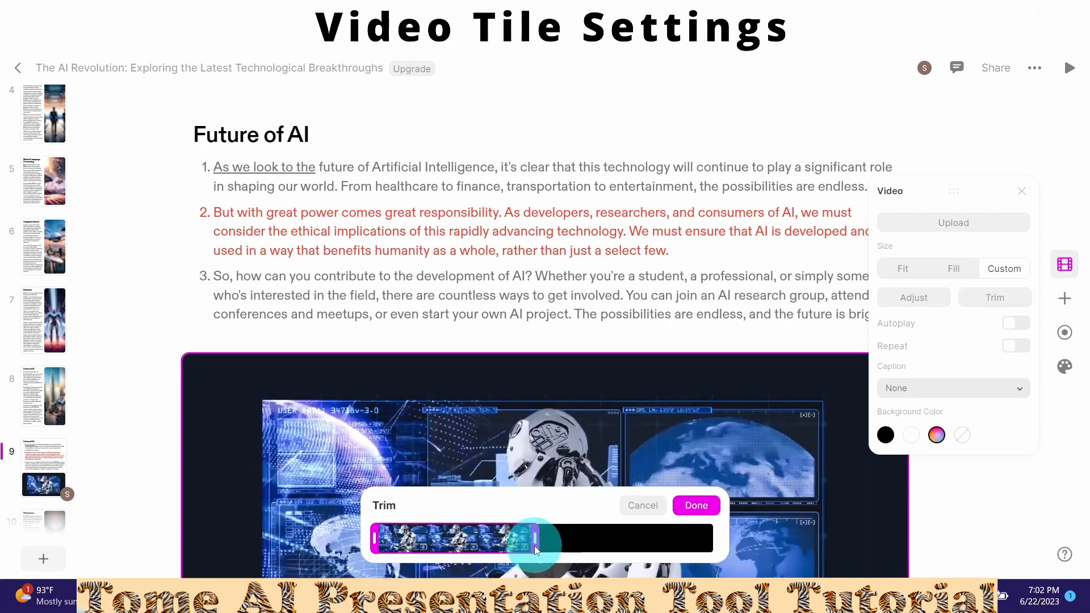
click(697, 505)
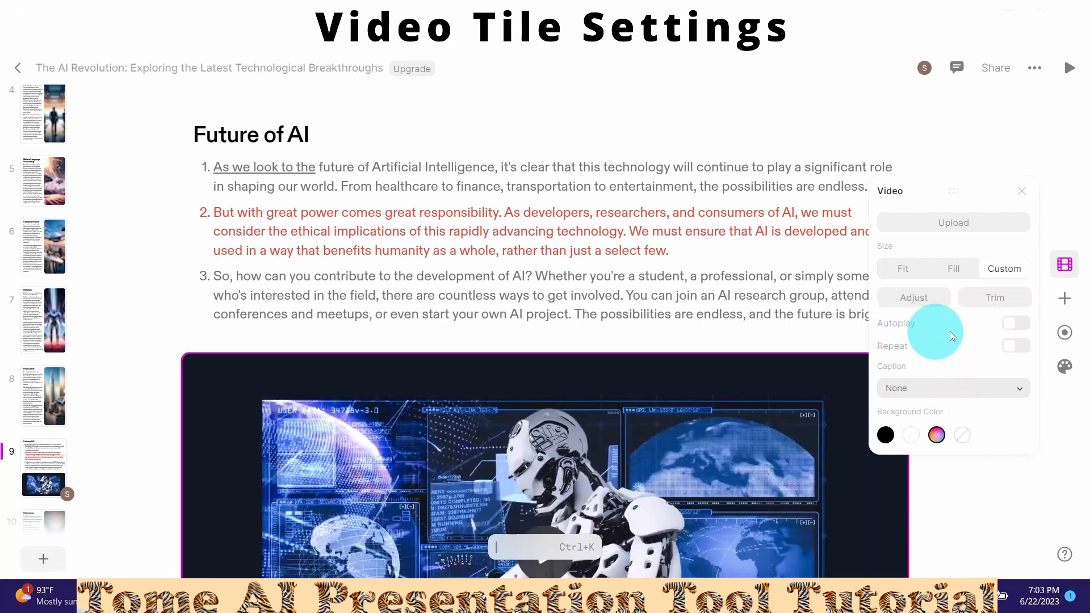
- Turn on autoplay for the robot video, keep no caption, and set its tile background to no colour
click(1019, 324)
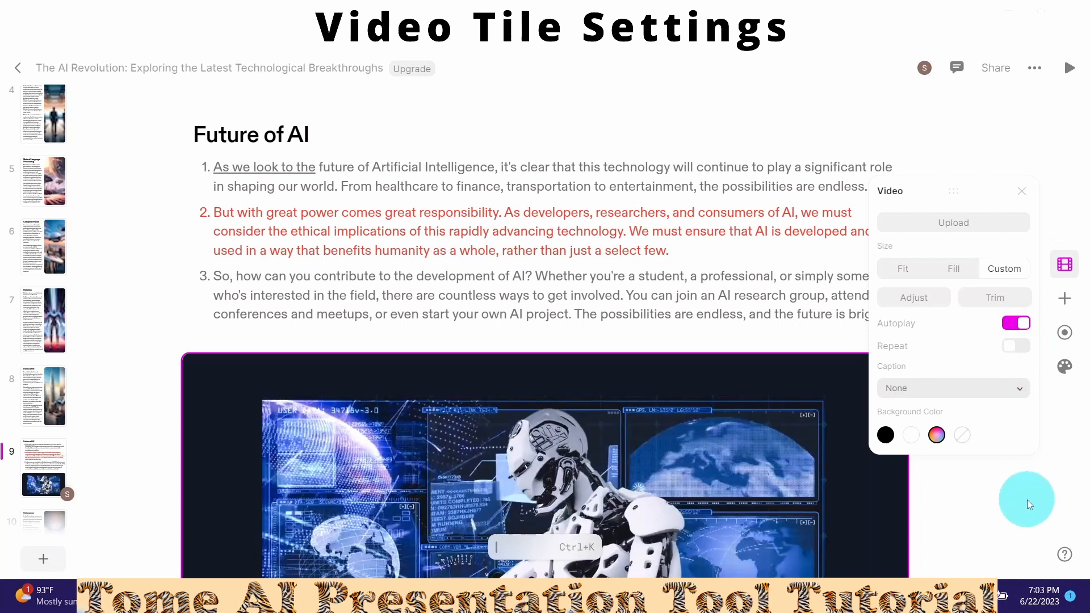
click(1020, 389)
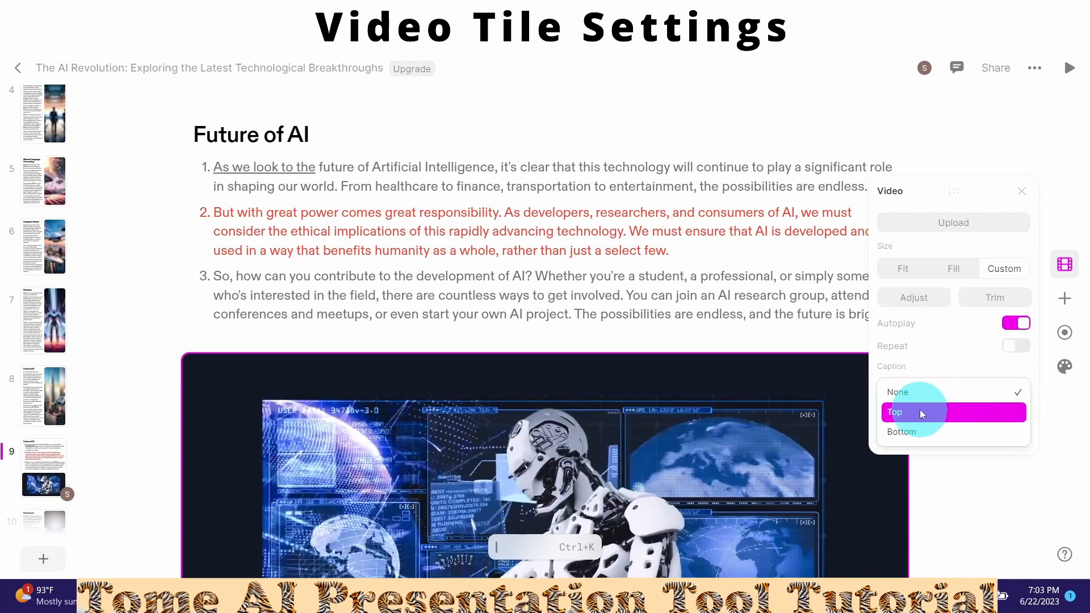
click(926, 437)
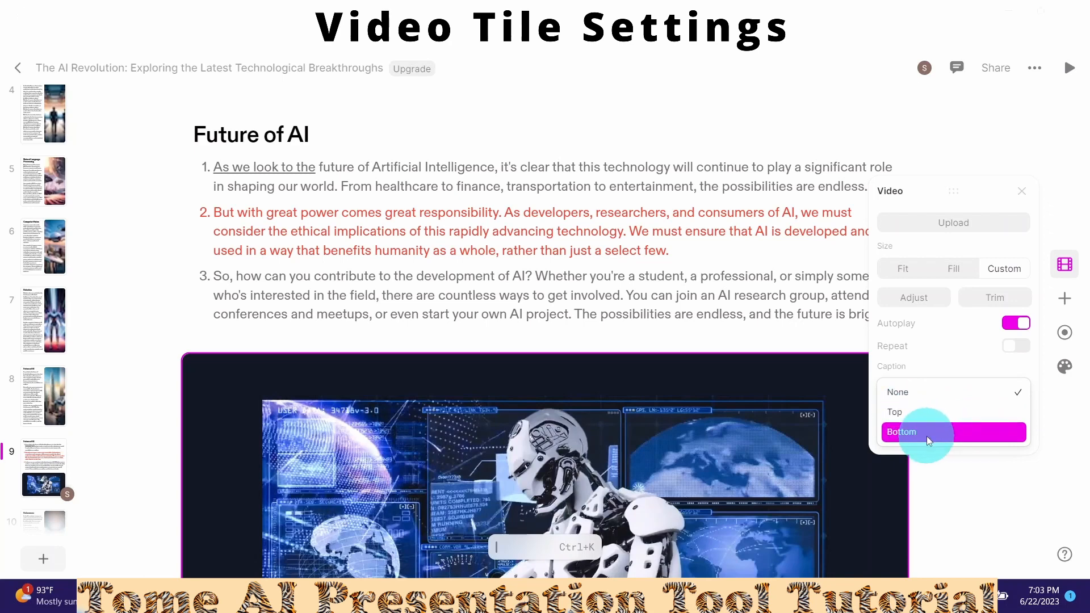
click(1065, 266)
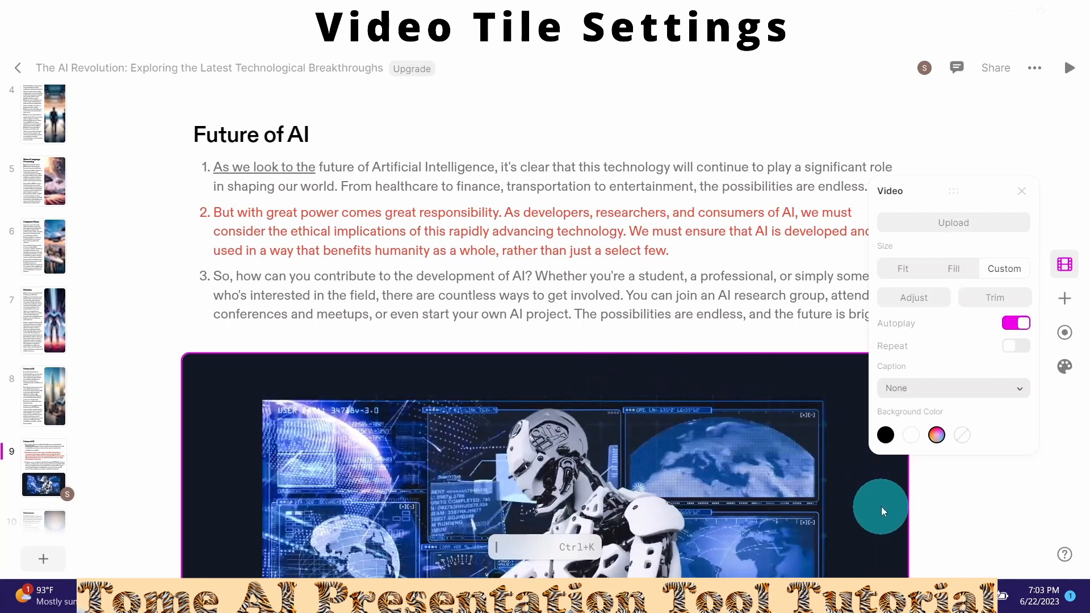
click(912, 435)
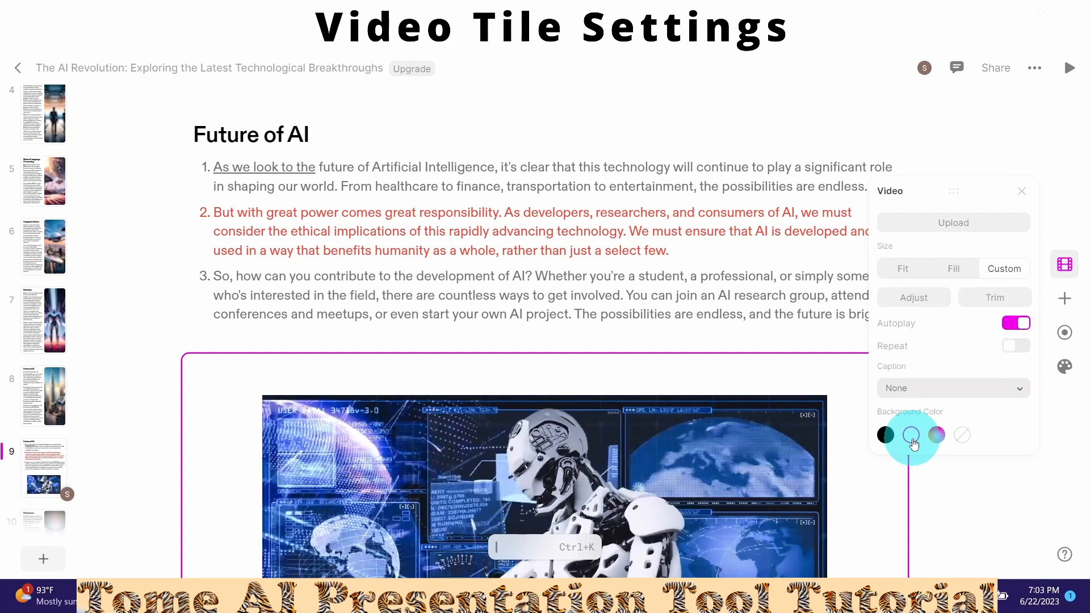
click(963, 436)
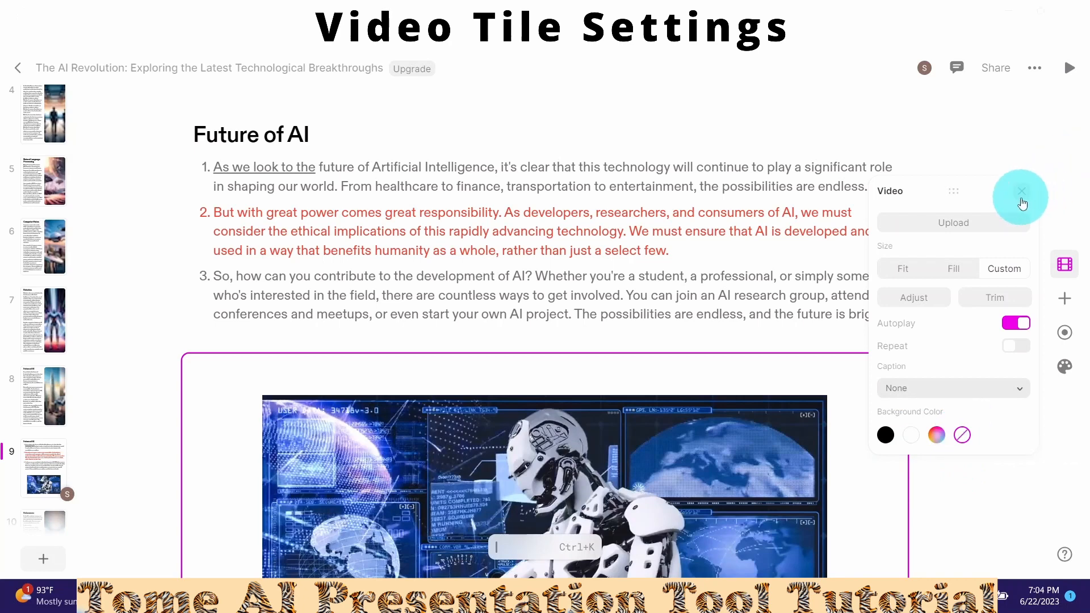
- Move the robot video beside the Future of AI text and play it to preview the trimmed clip
click(1022, 200)
right_click(534, 281)
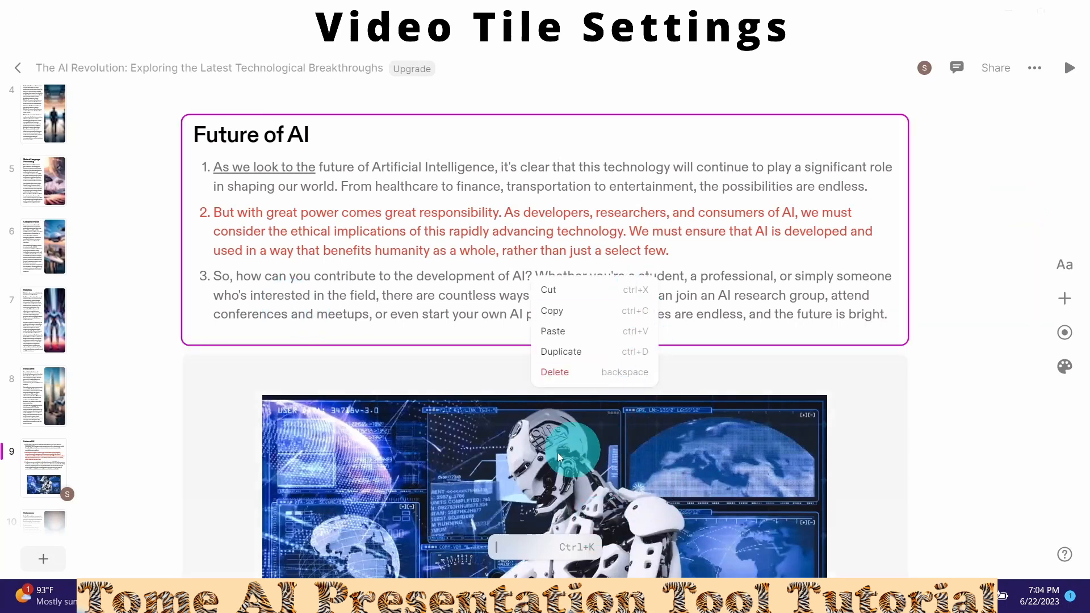
click(448, 479)
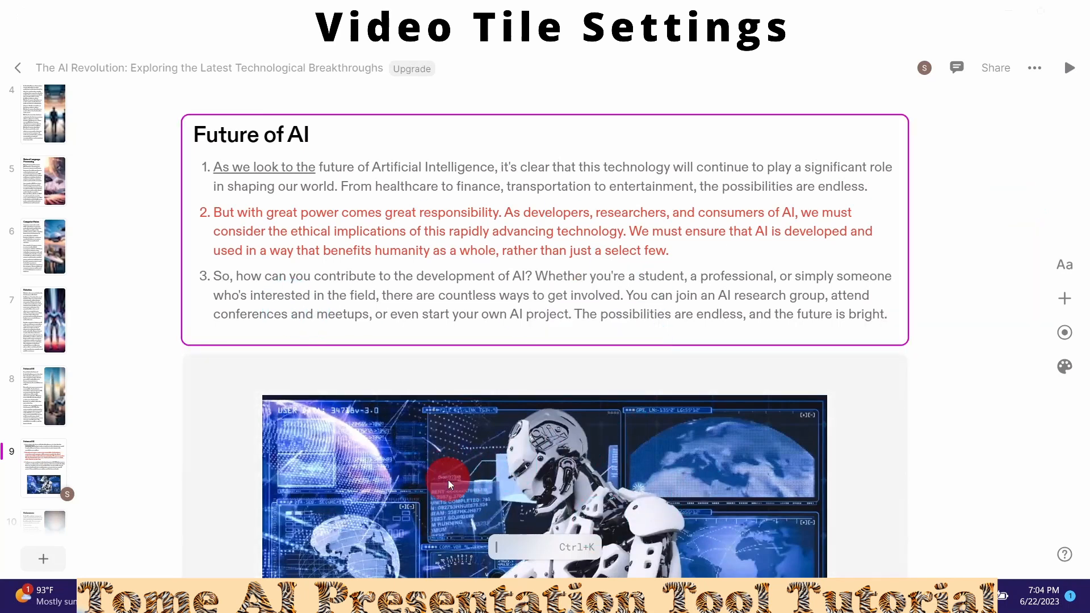
drag(448, 479, 717, 180)
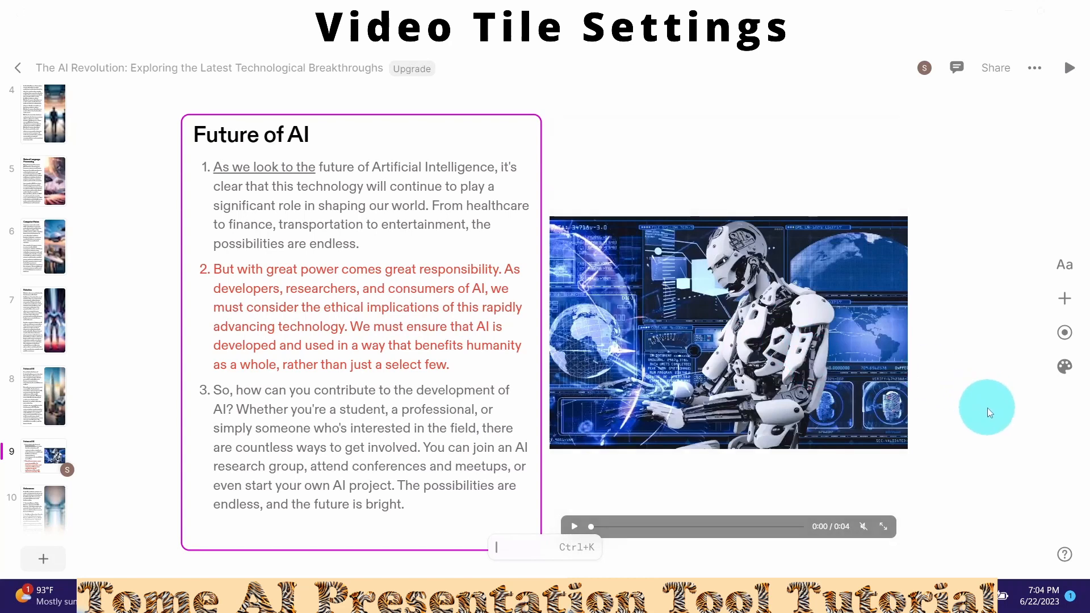
click(755, 482)
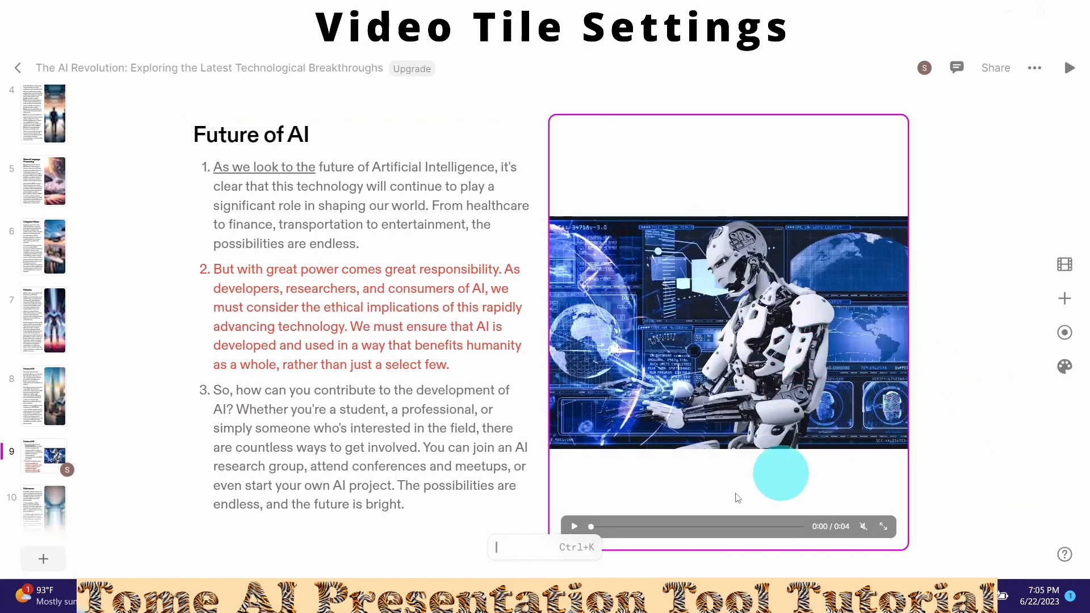
click(574, 524)
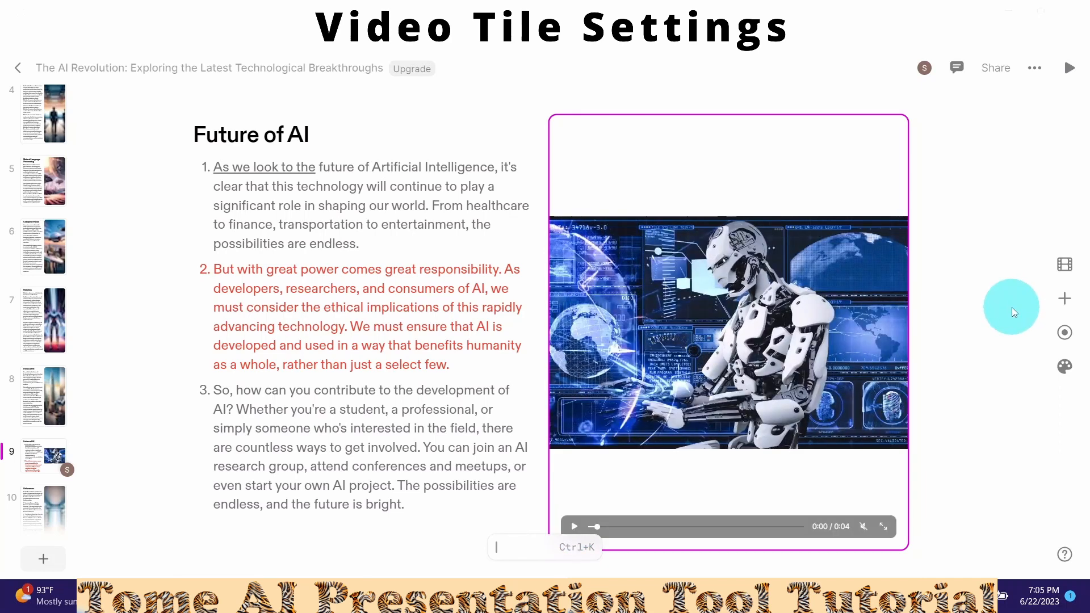
- Go to page 10, the References slide
click(1065, 306)
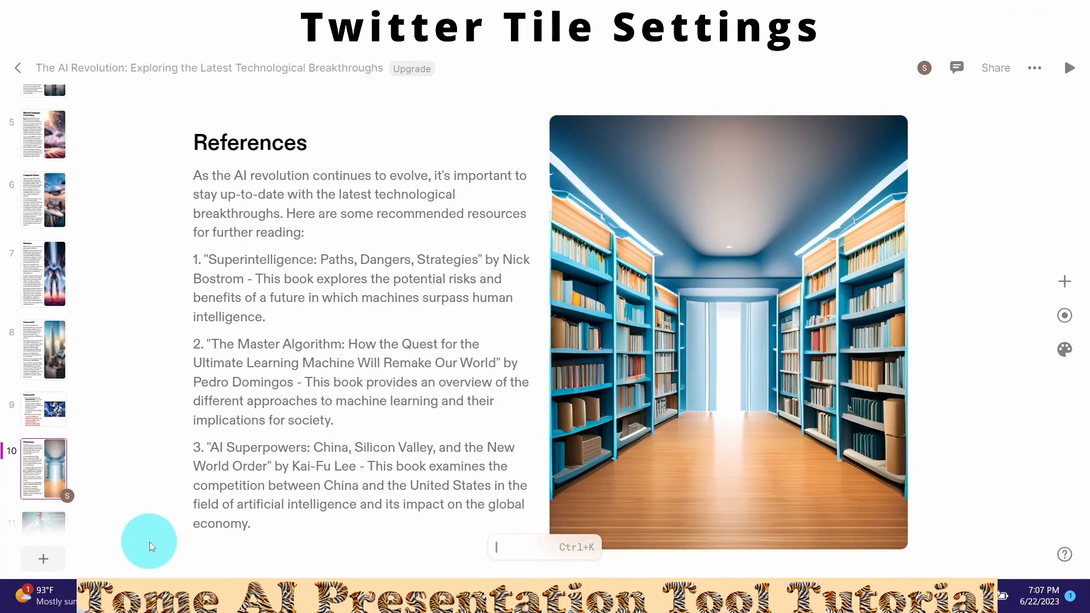
- Add a heading-and-paragraph page 11 after References, titled 'Twitter tweet example'
click(41, 565)
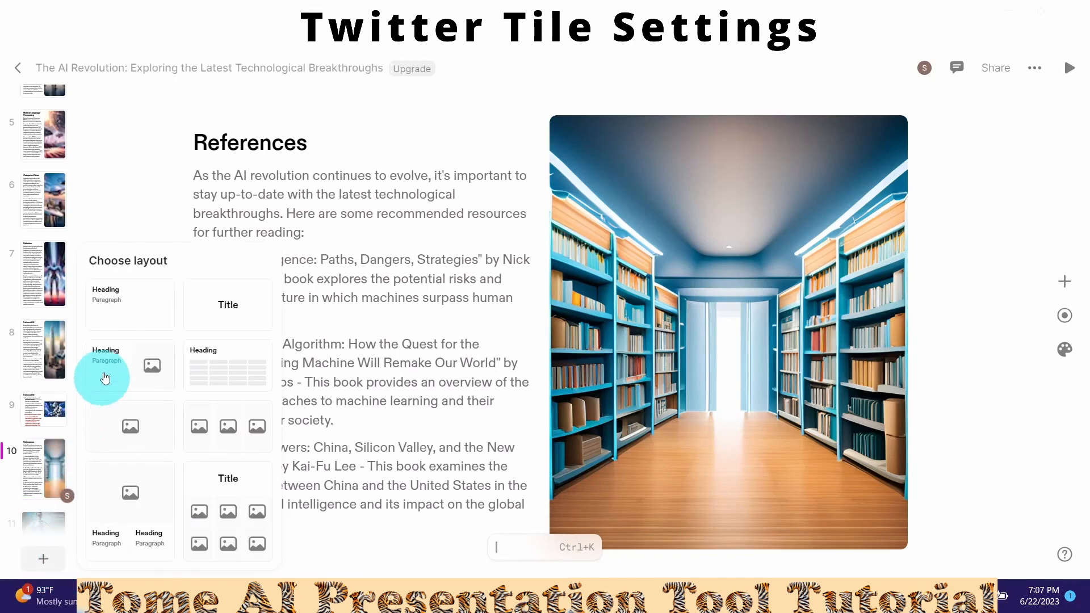
click(118, 302)
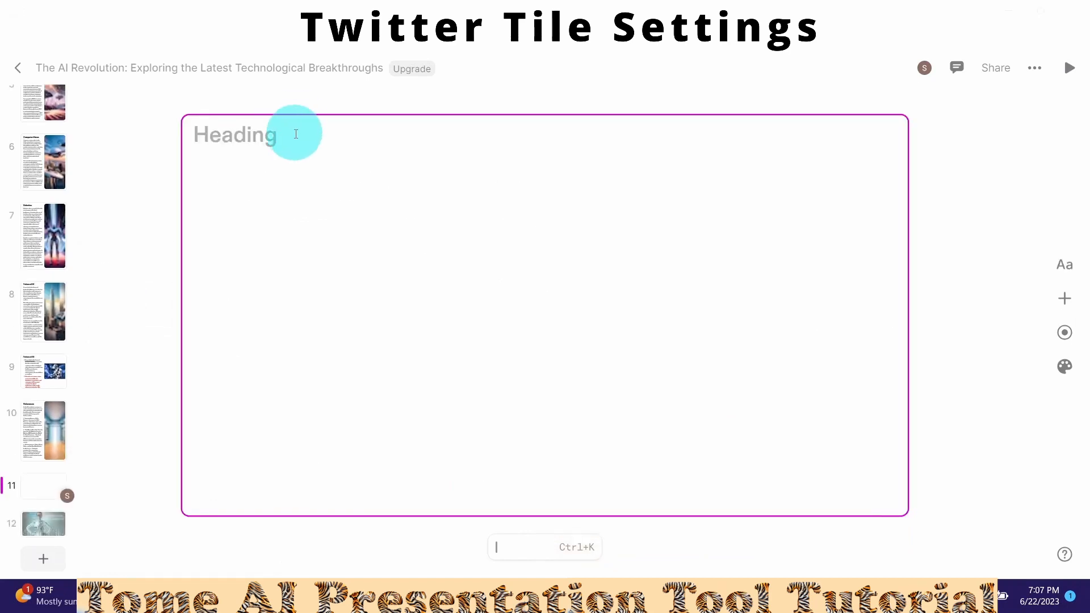
click(294, 138)
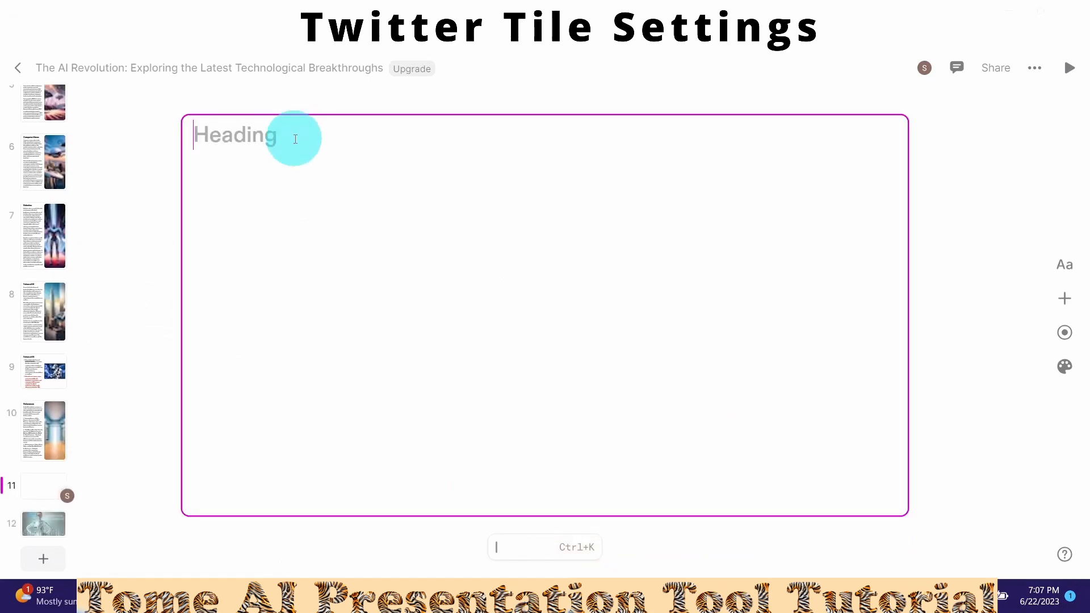
text(Twitter twee)
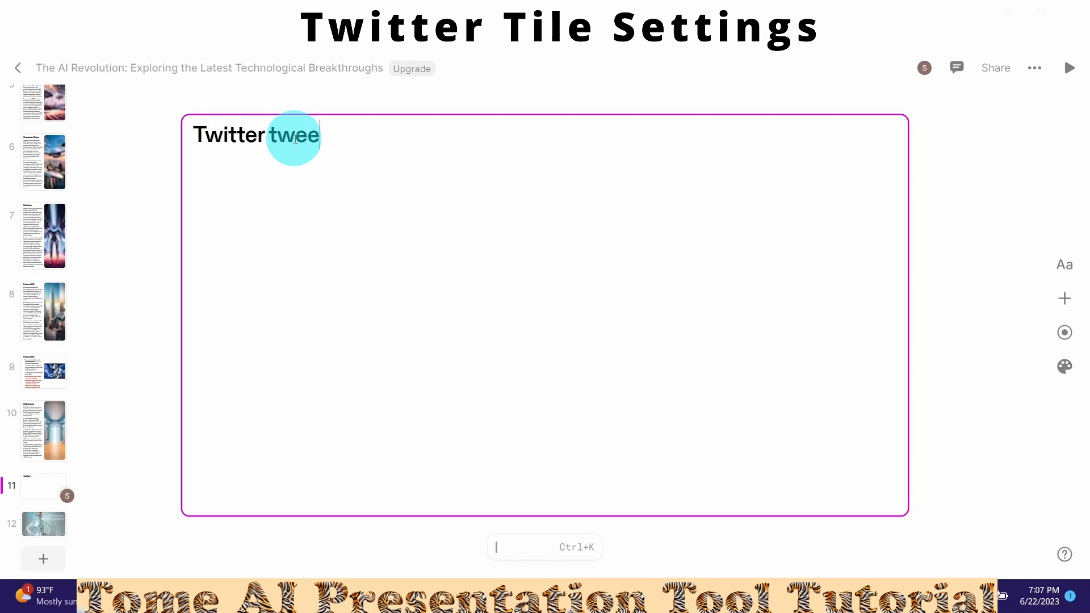
text(t example)
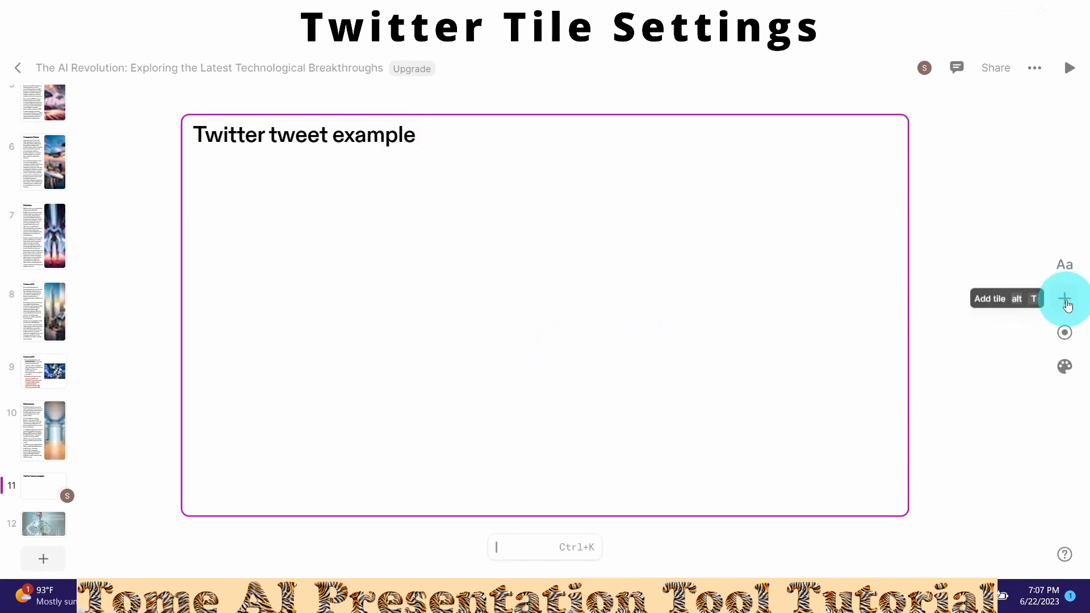
- Place an empty Twitter tile on the left side of page 11
click(1065, 301)
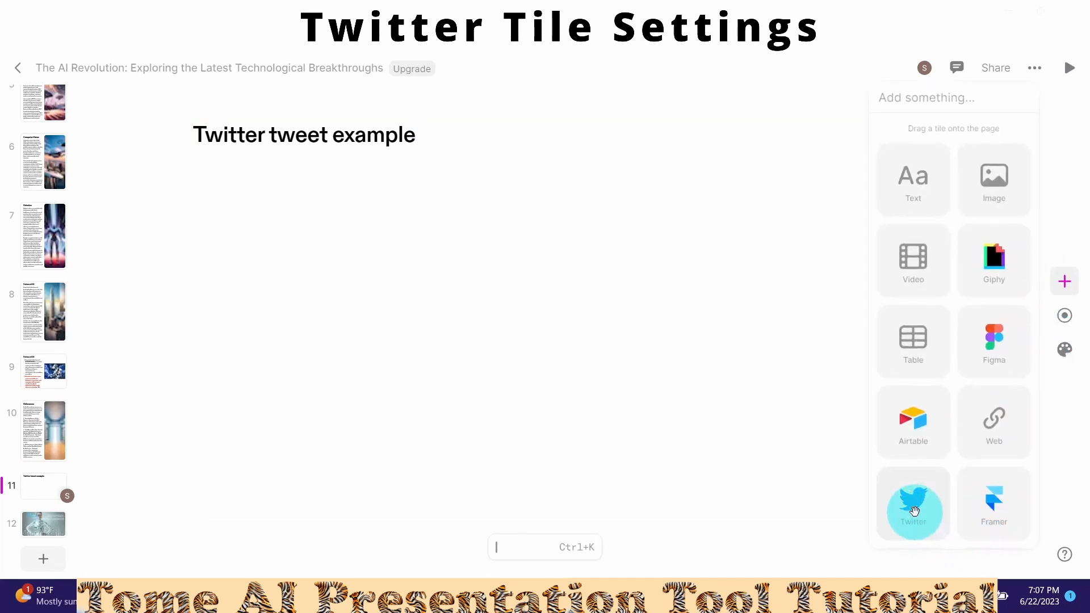
drag(914, 511, 534, 361)
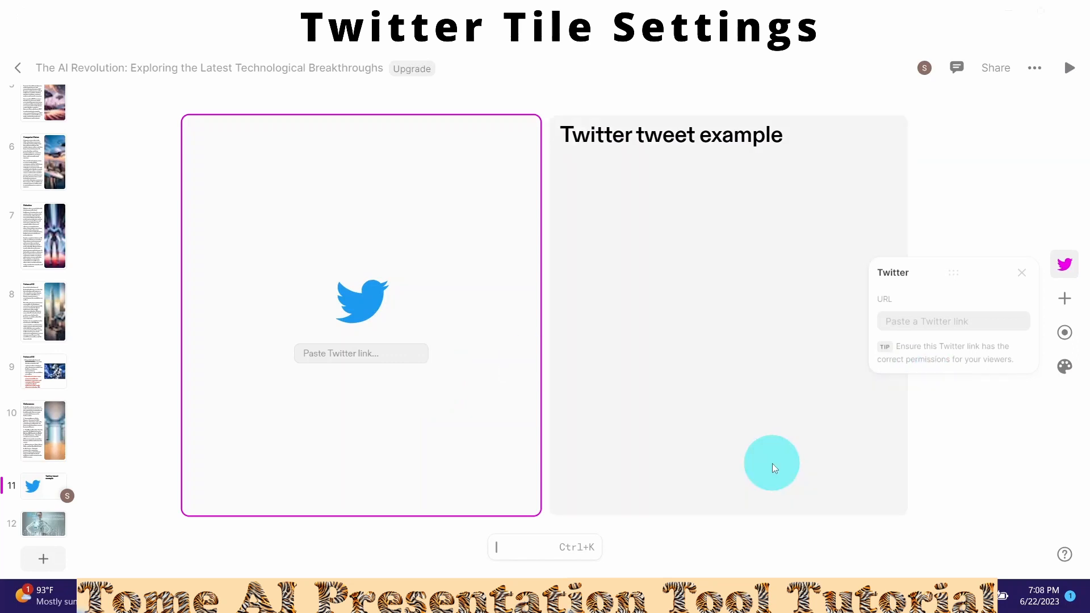
- In Chrome, copy the link to the tweet about unlimited time and money
mouse_move(697, 599)
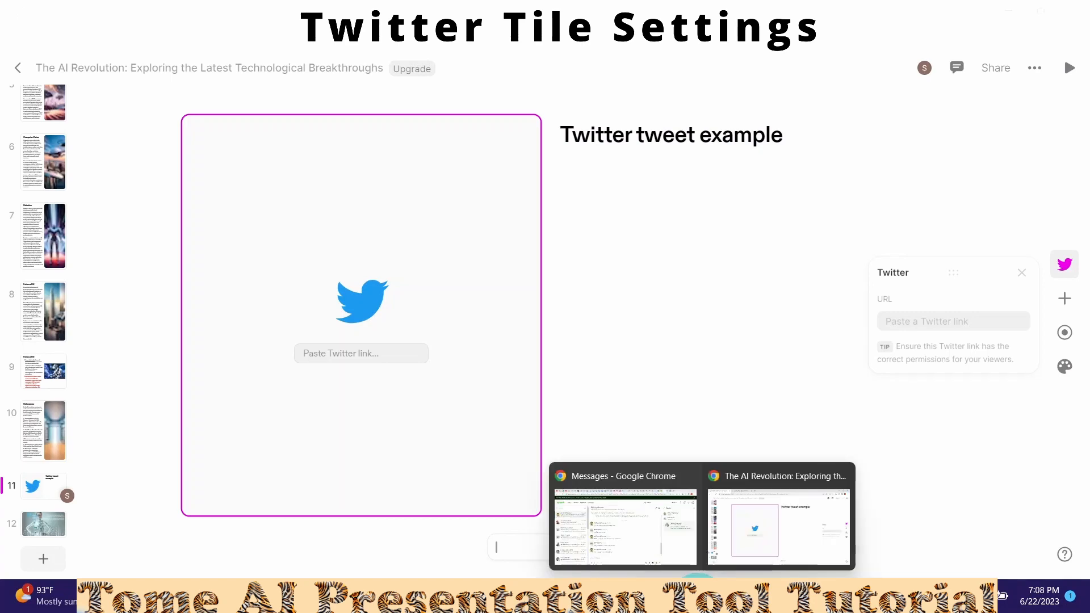
click(624, 525)
scroll(596, 416, down, 6)
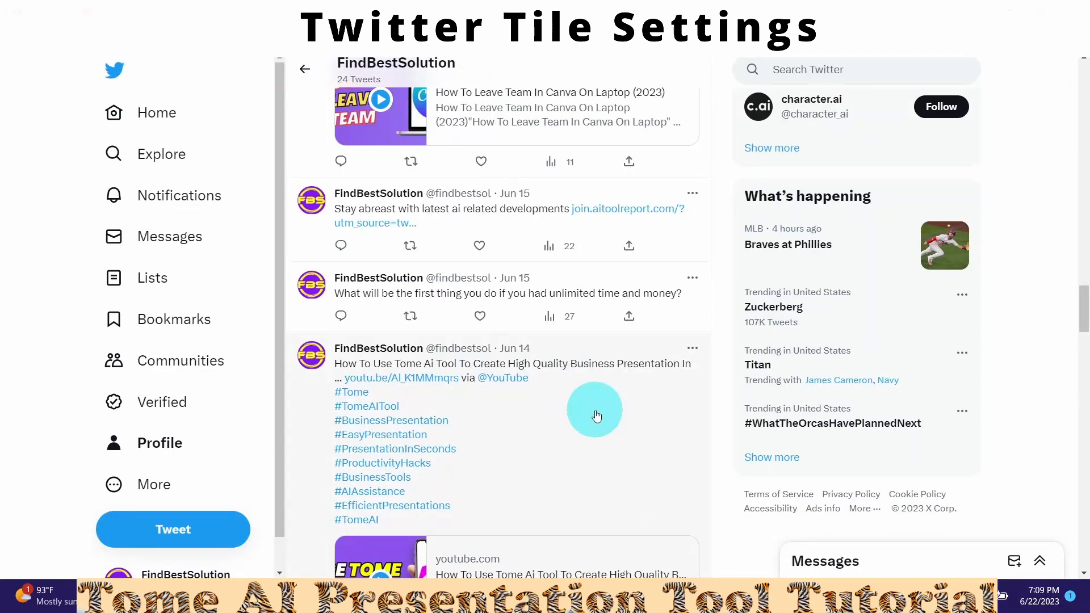
click(631, 319)
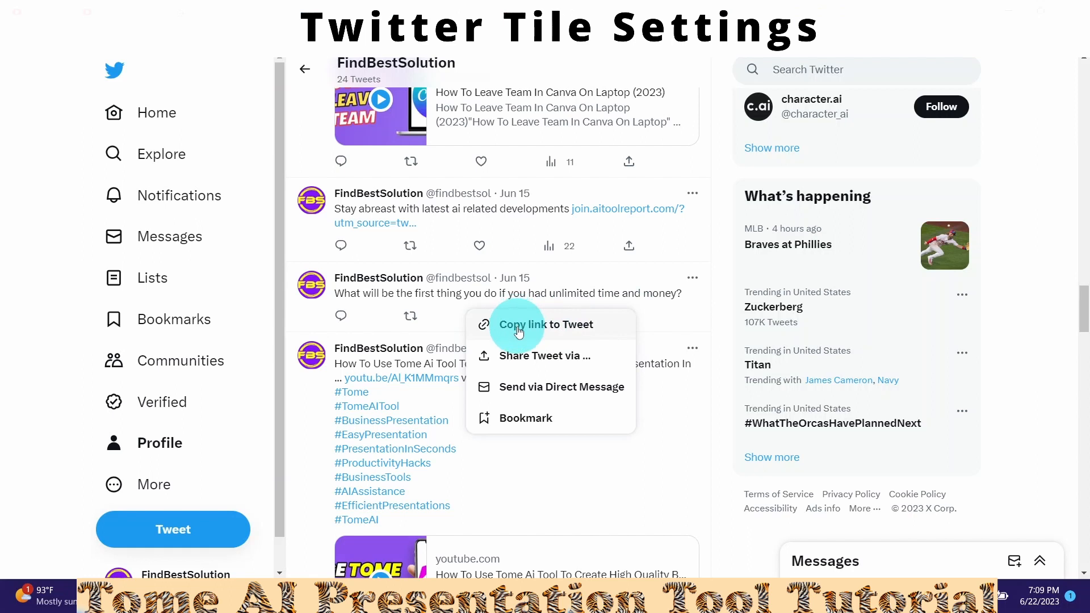
click(519, 327)
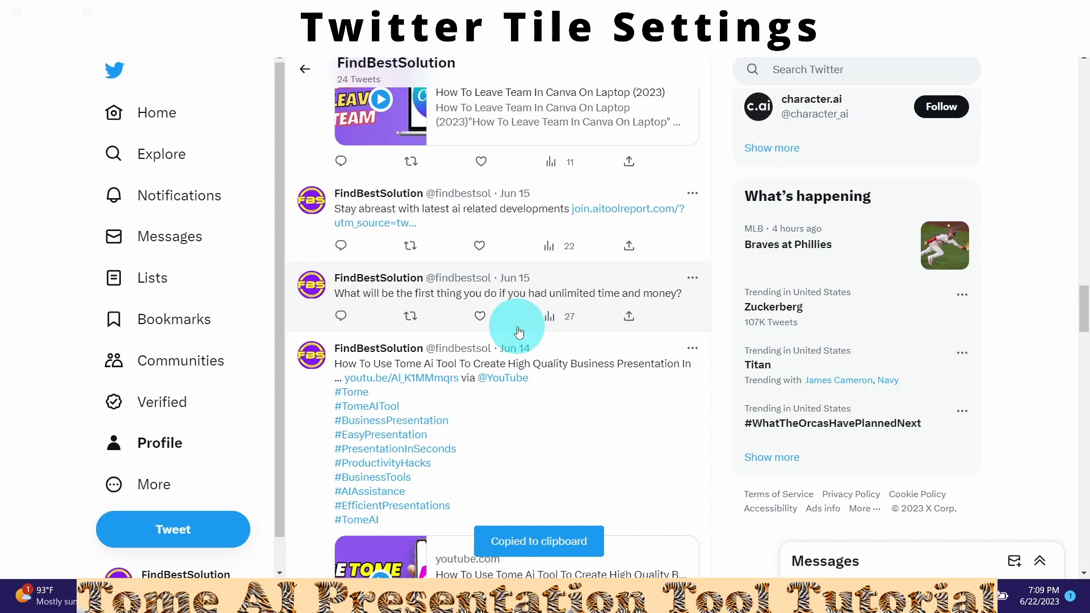
- Paste the copied tweet link into page 11's Twitter tile to embed it
mouse_move(706, 572)
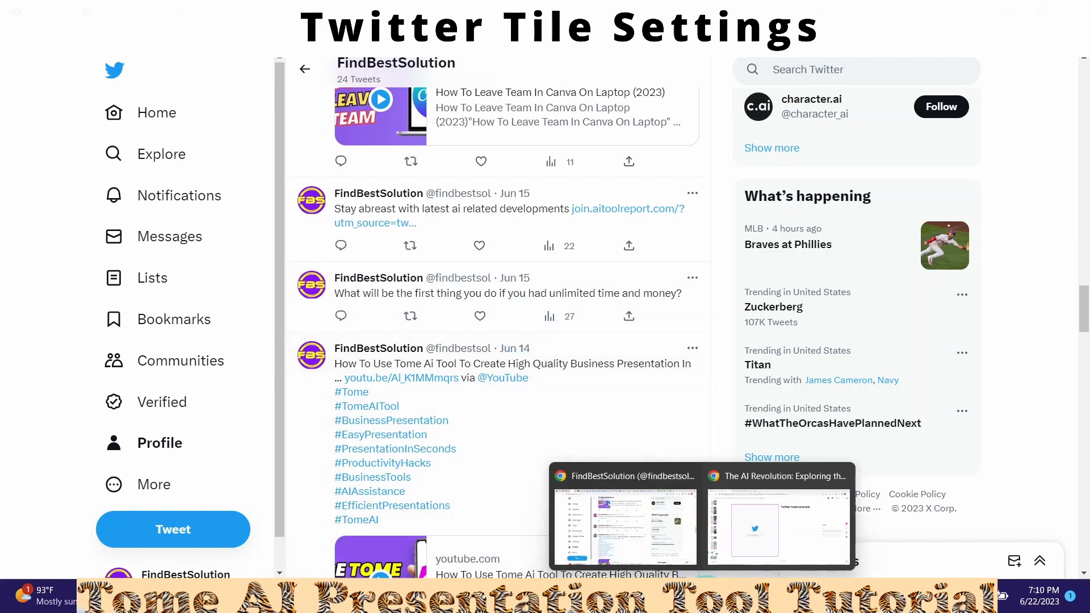
click(757, 540)
click(913, 322)
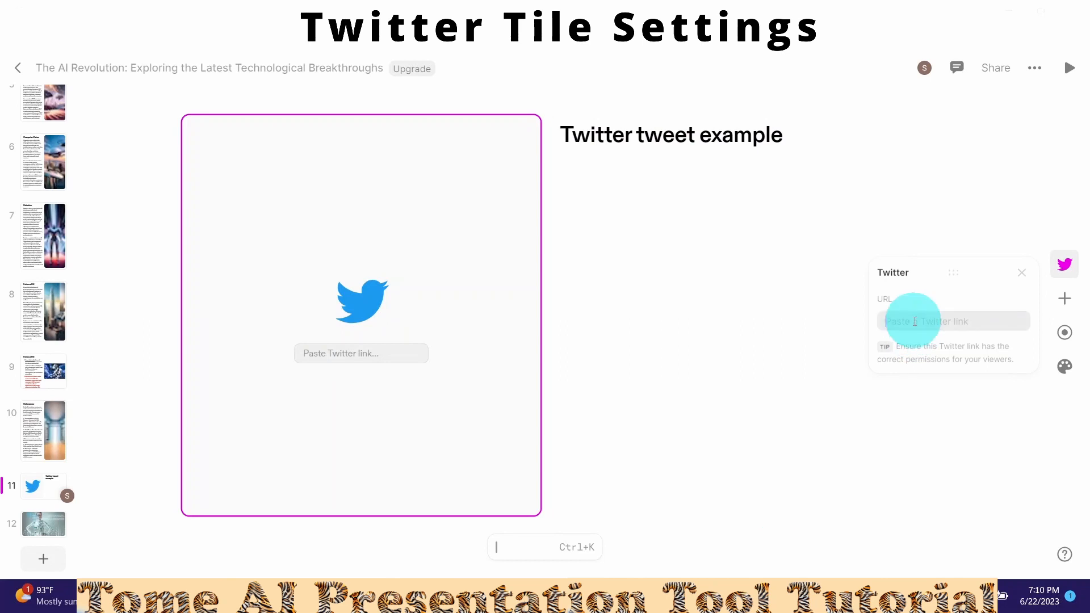
key(ctrl+v)
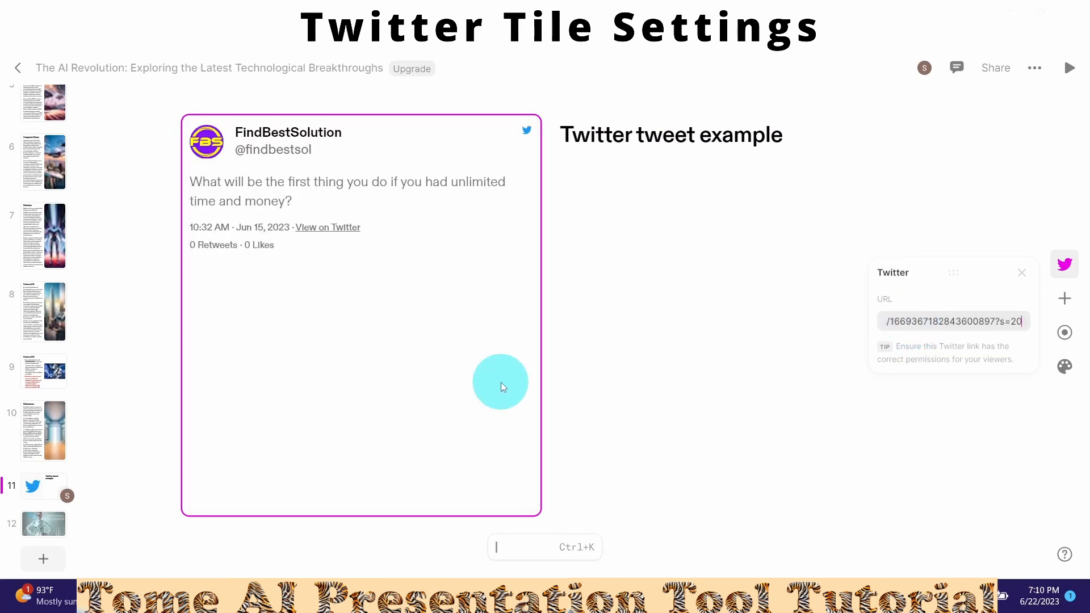
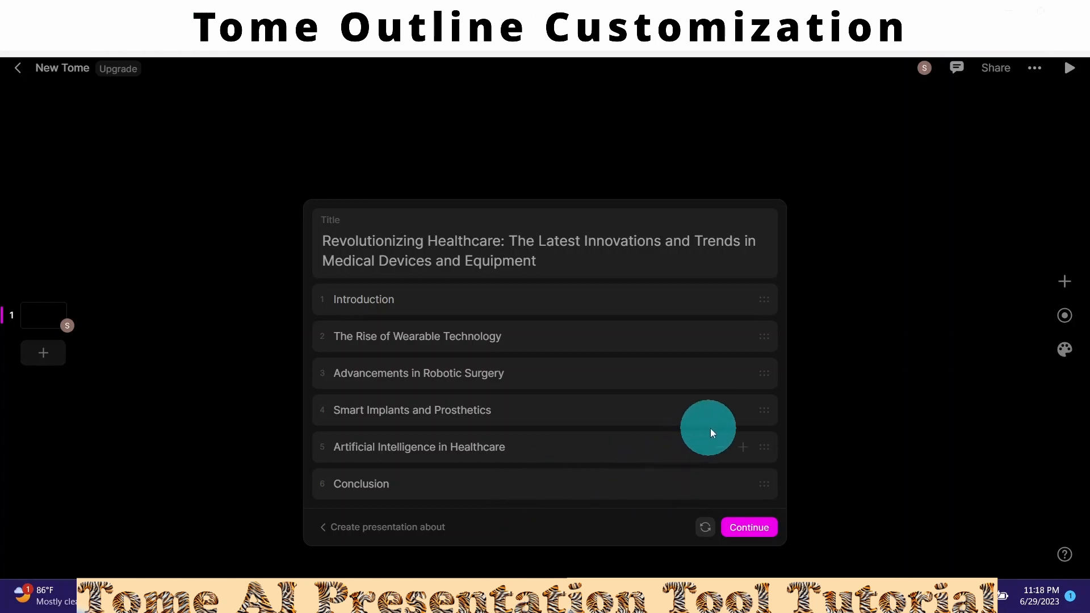
- Remove Smart Implants, move Robotic Surgery to second, and add a 'medical devices' section
click(718, 411)
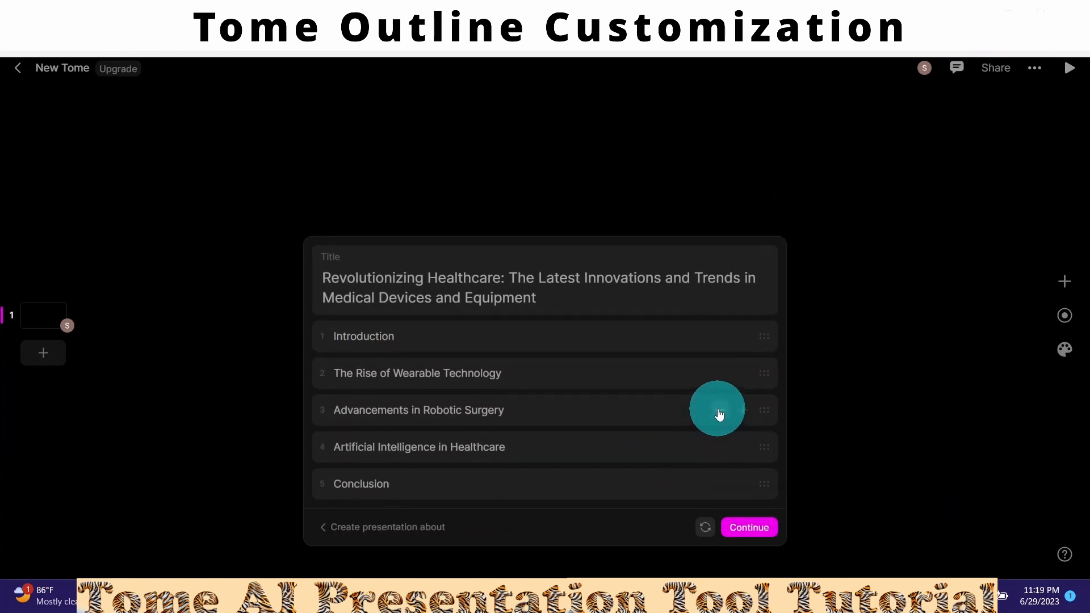
click(761, 411)
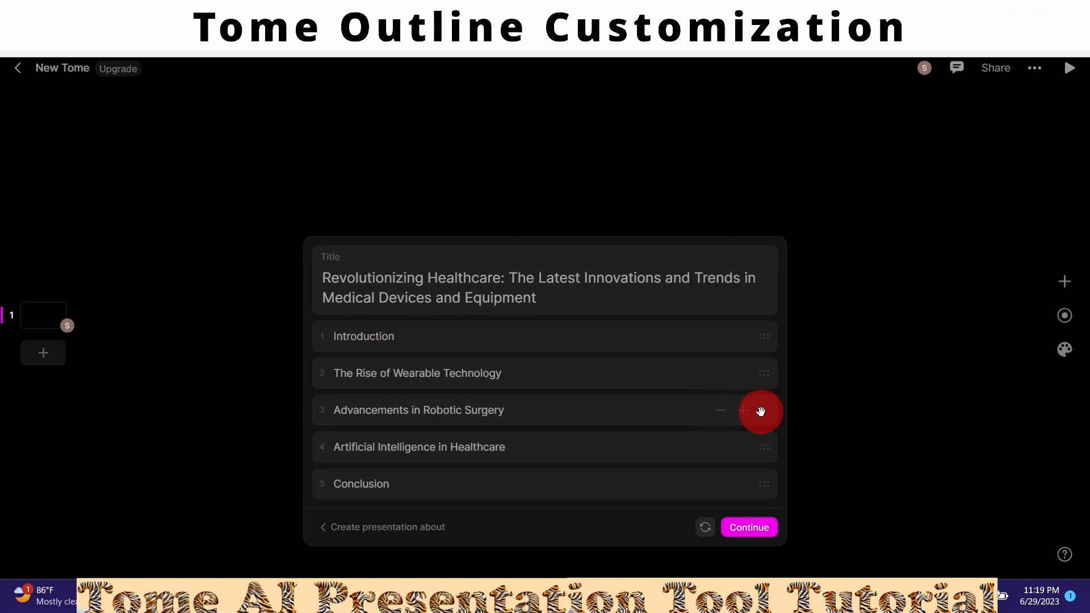
drag(761, 411, 765, 379)
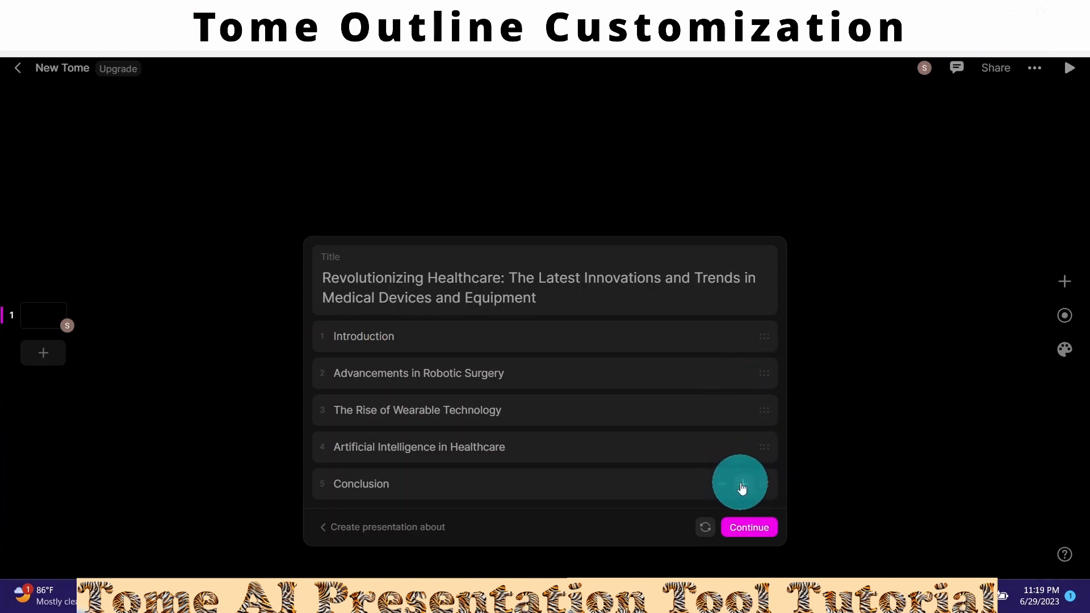
click(744, 450)
text(medical )
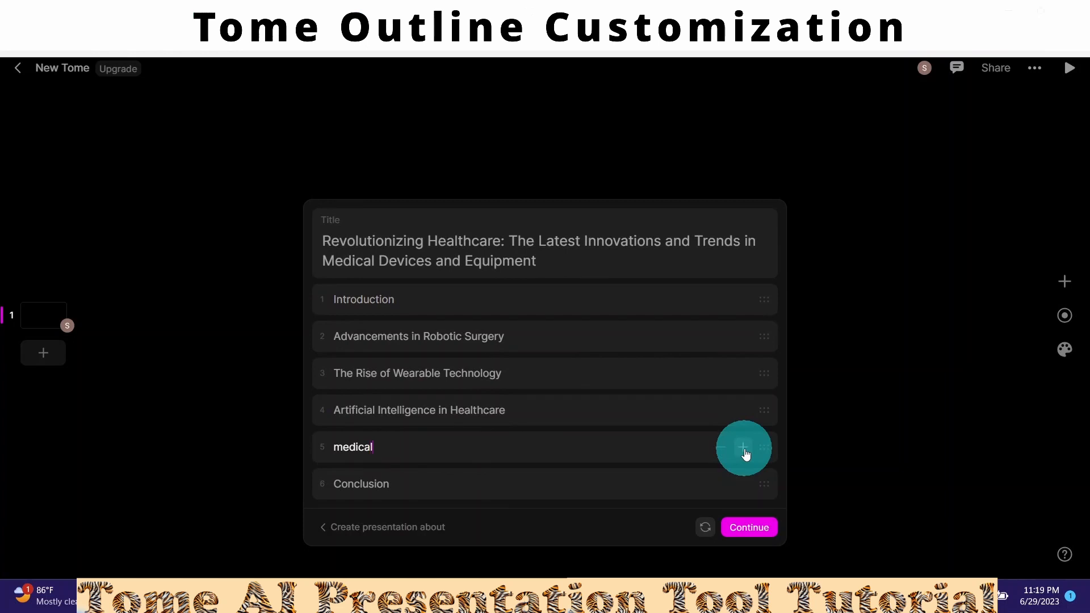
text(devices)
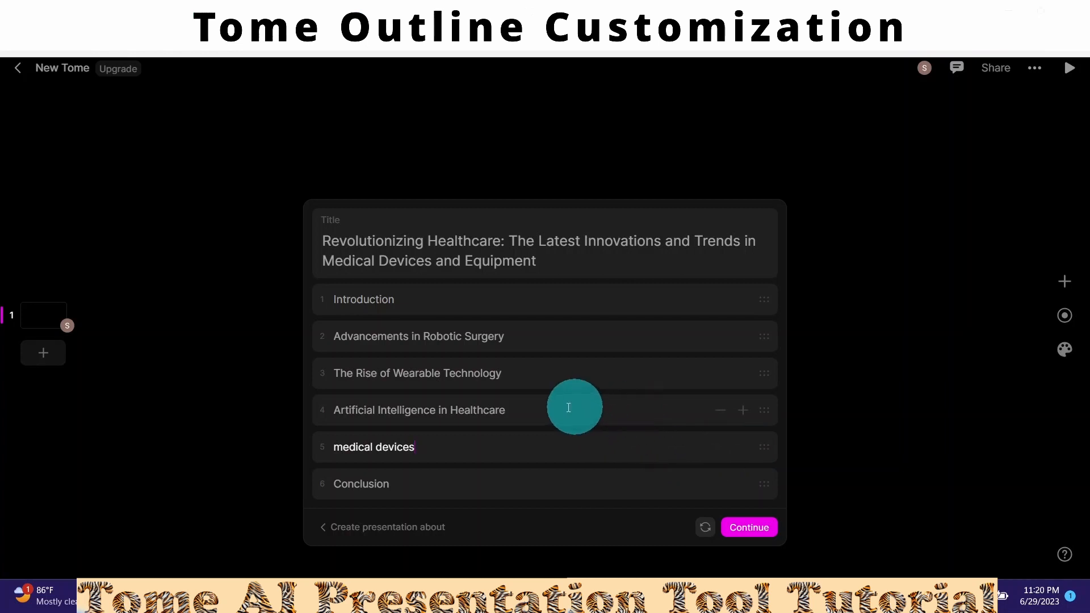
- Retitle section 4 to 'Use of Machine learning in Healthcare'
click(432, 410)
click(433, 409)
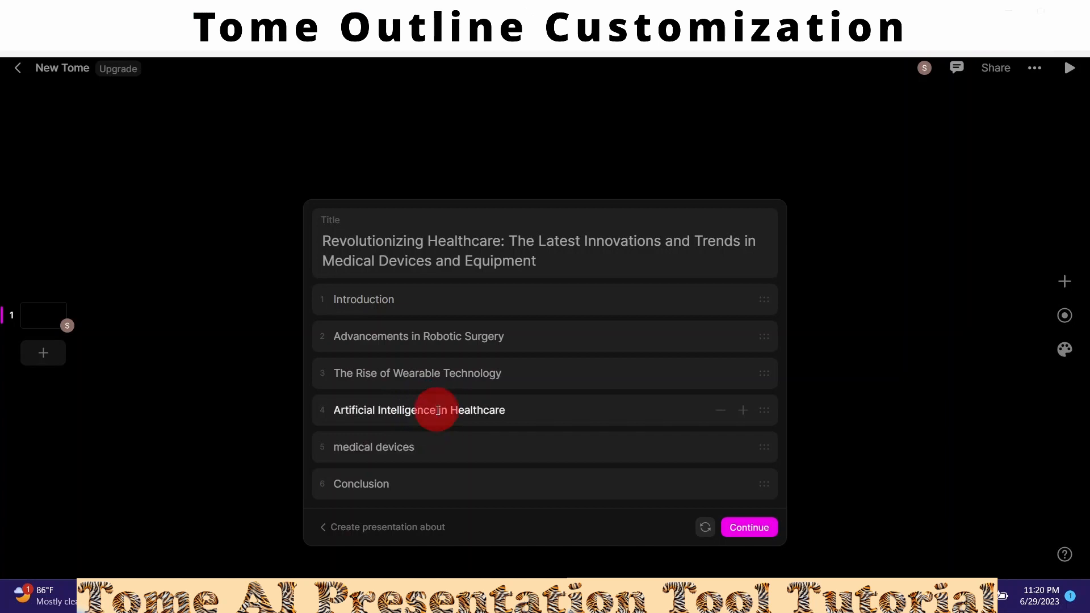
key(BackSpace)
key(BackSpace)
key(BackSpace)
key(BackSpace)
key(BackSpace)
key(BackSpace)
key(BackSpace)
key(BackSpace)
key(BackSpace)
key(BackSpace)
key(BackSpace)
key(BackSpace)
key(BackSpace)
key(BackSpace)
key(BackSpace)
key(BackSpace)
key(BackSpace)
key(BackSpace)
key(BackSpace)
key(BackSpace)
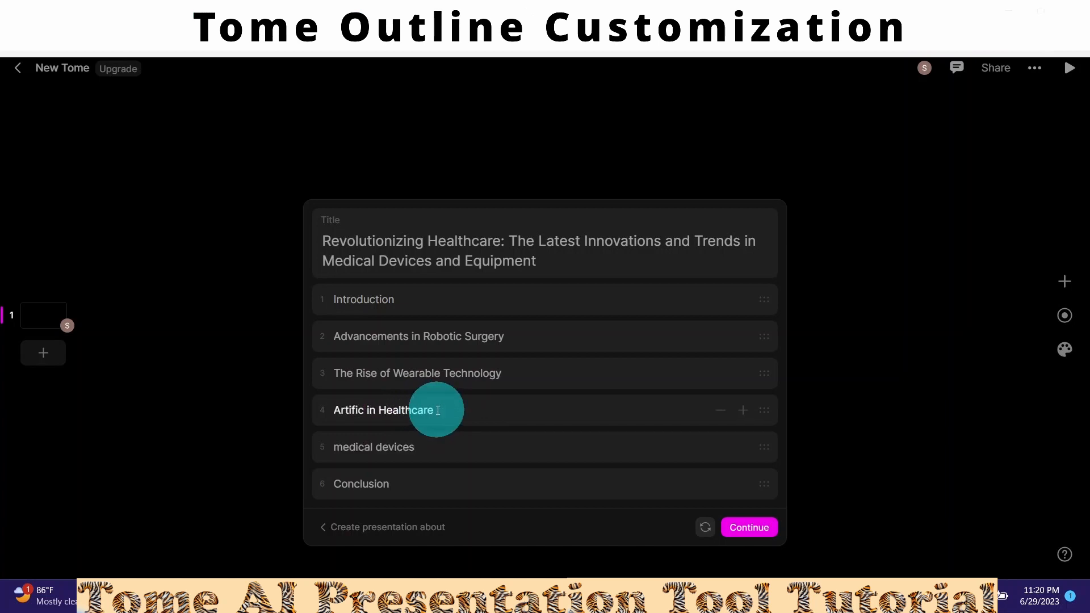
key(BackSpace)
key(BackSpace)
text(Use of )
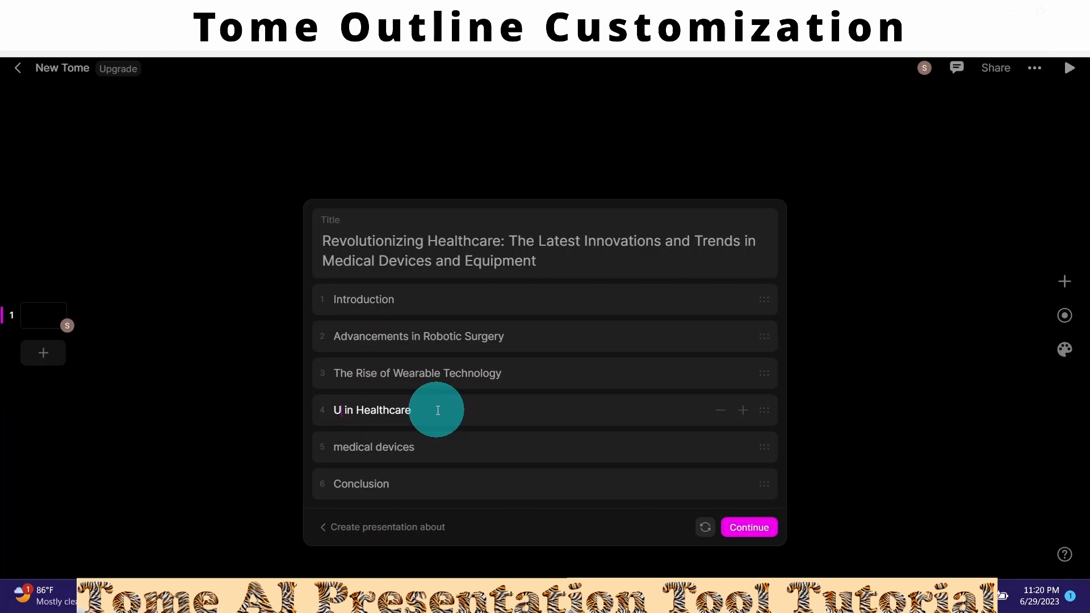
text(Machi)
text(ne learnin)
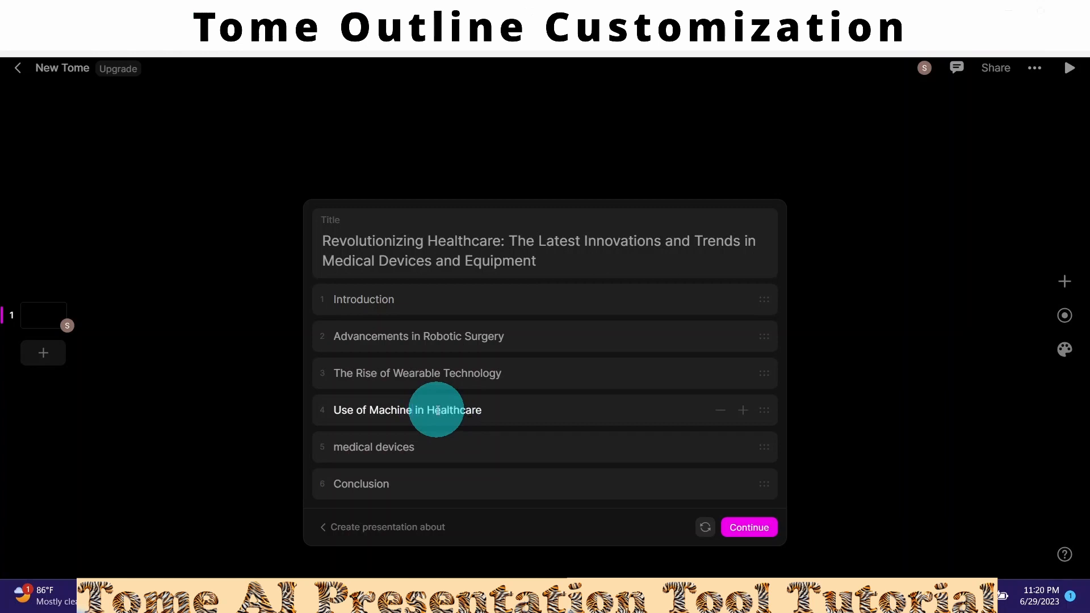
text(g)
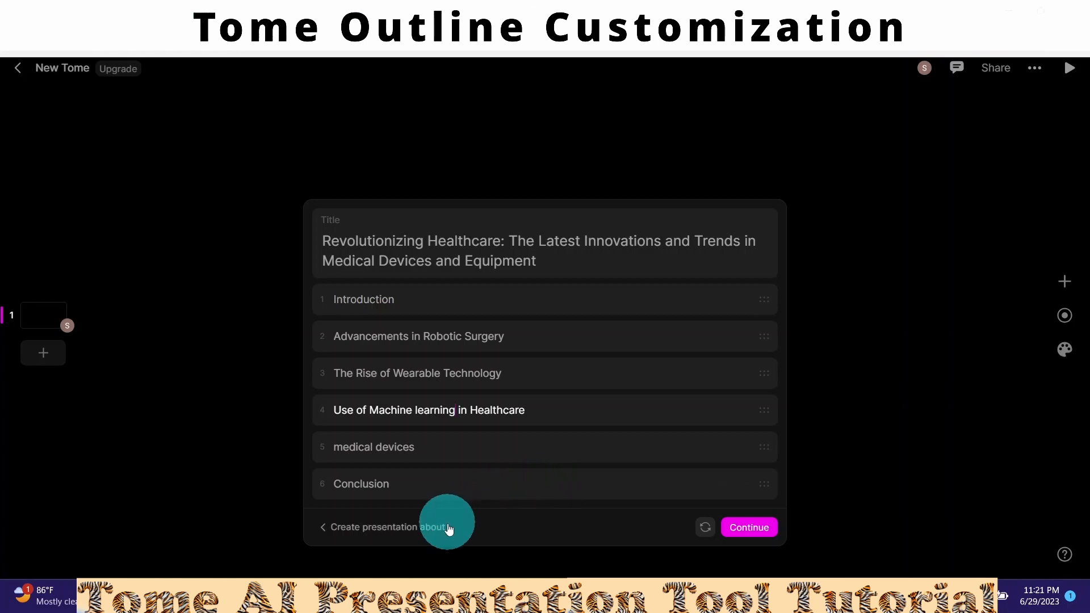
- Raise the presentation length to 8 pages and regenerate the outline
click(432, 527)
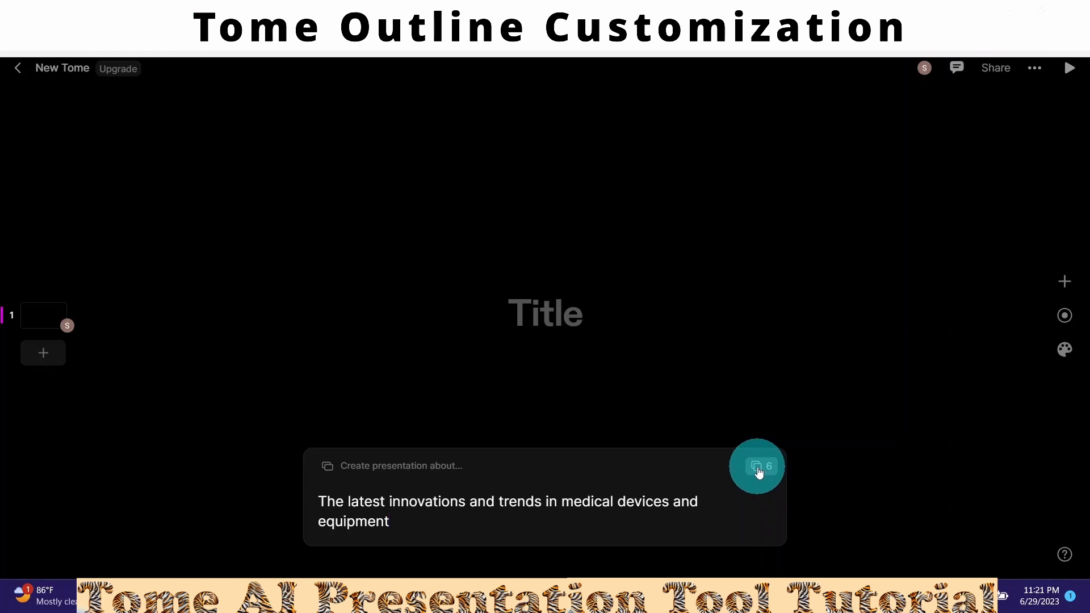
click(759, 473)
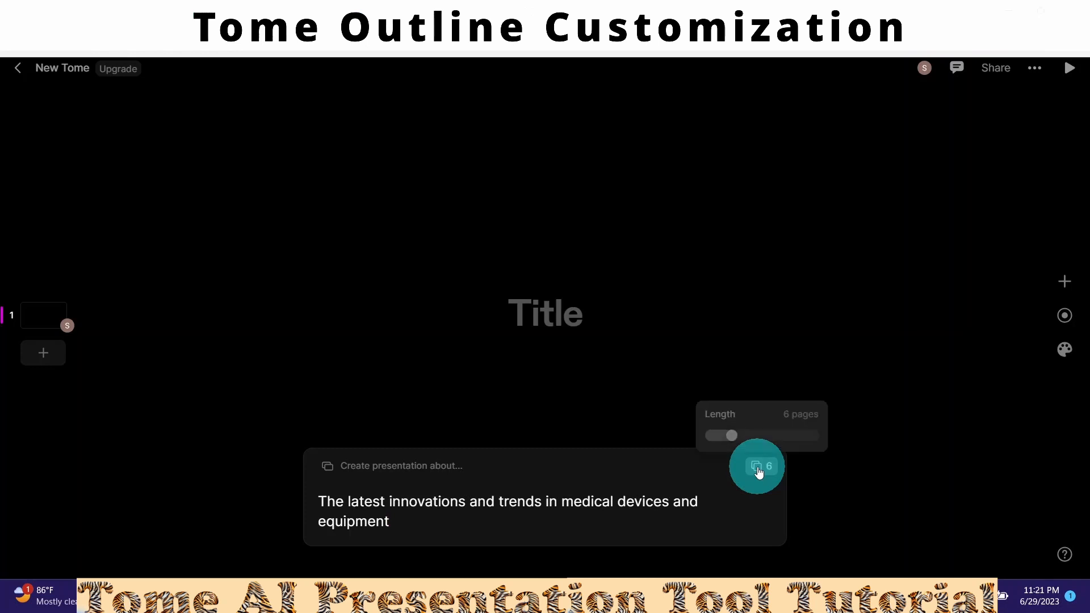
click(734, 439)
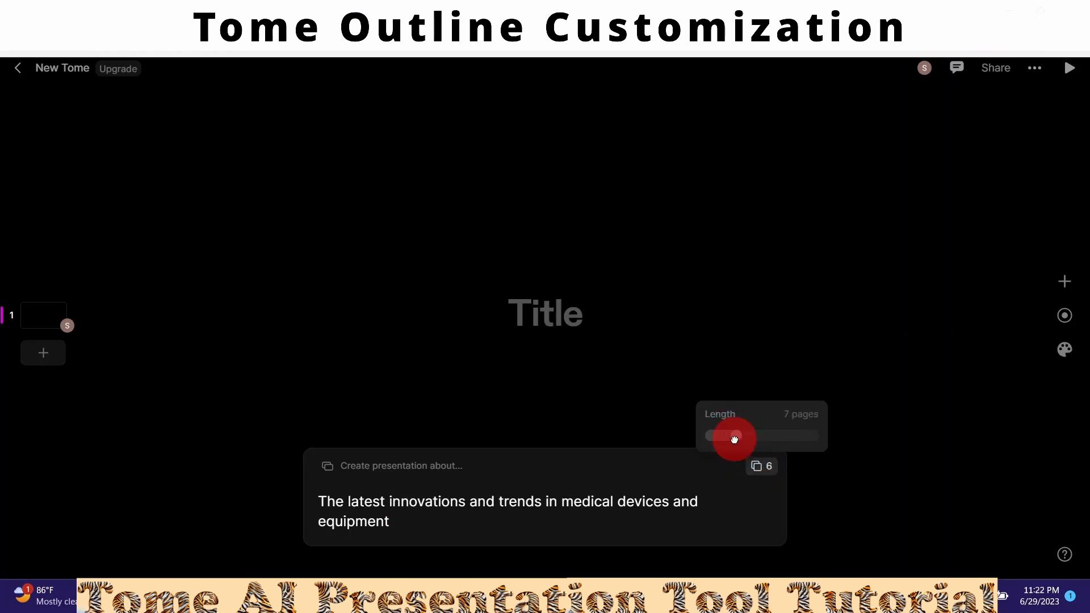
drag(734, 439, 741, 438)
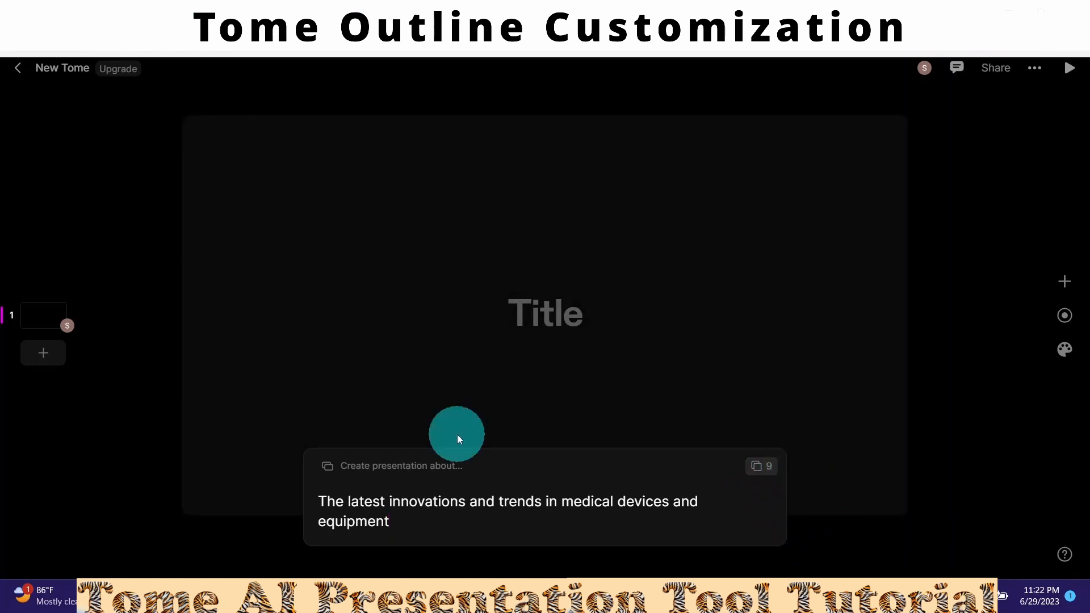
key(Return)
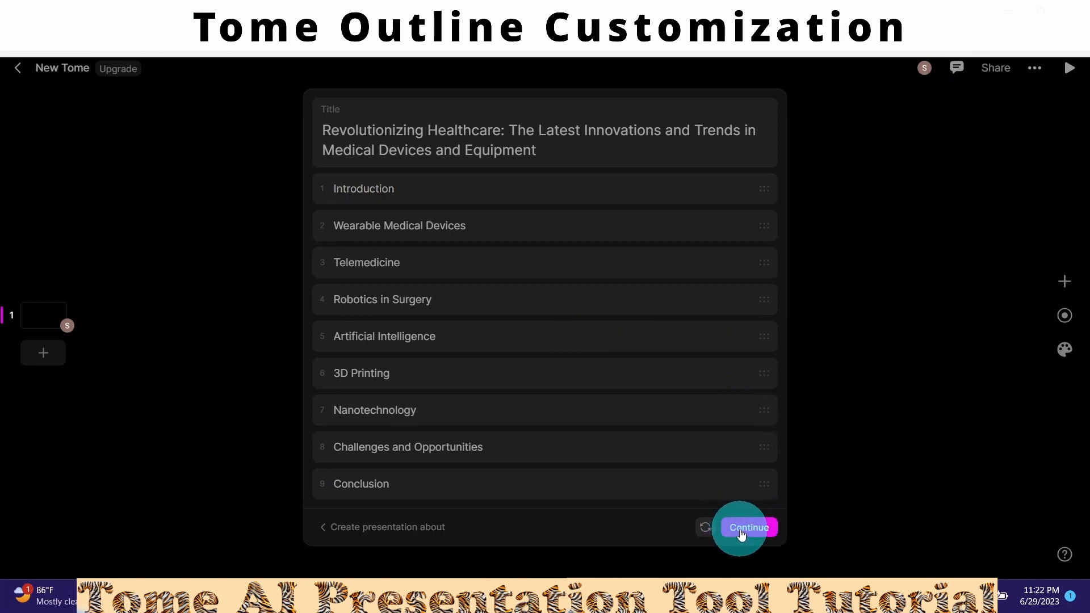
- Create and keep the generated deck, then move from the title slide to the Introduction slide
click(741, 531)
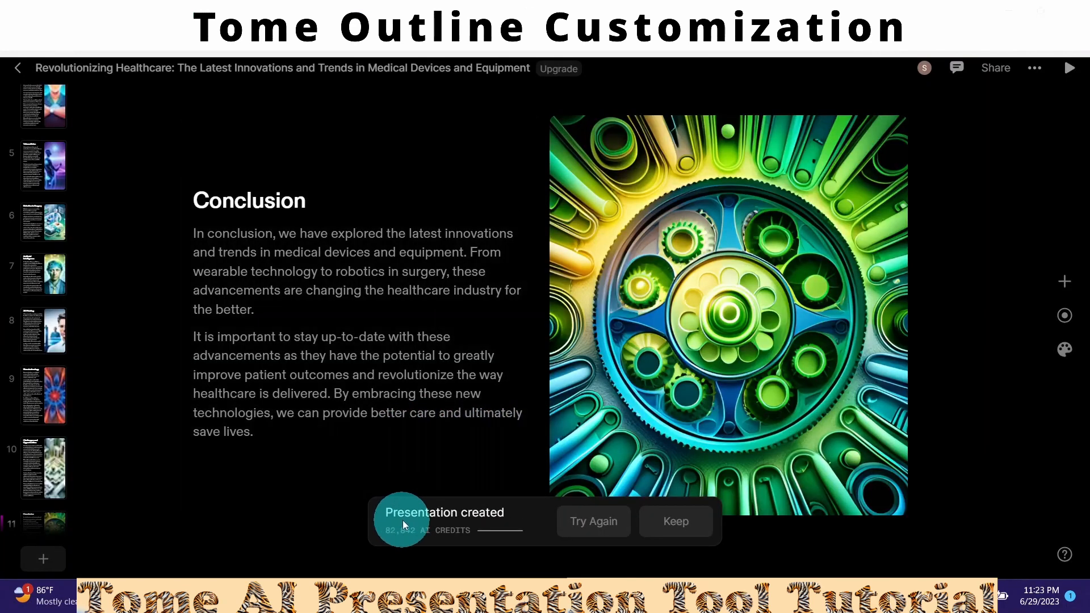
click(675, 525)
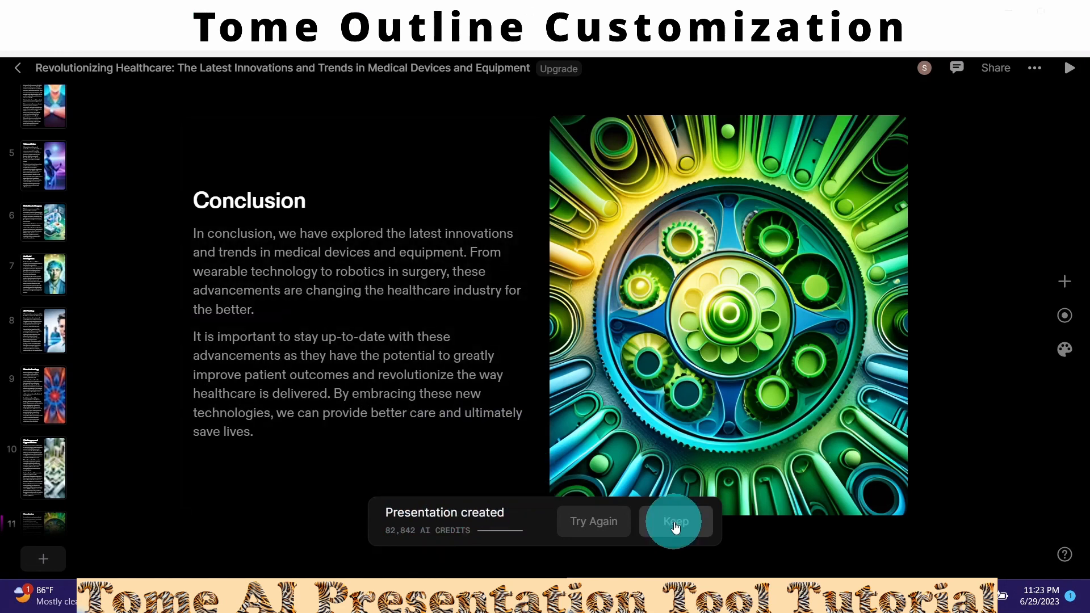
click(49, 114)
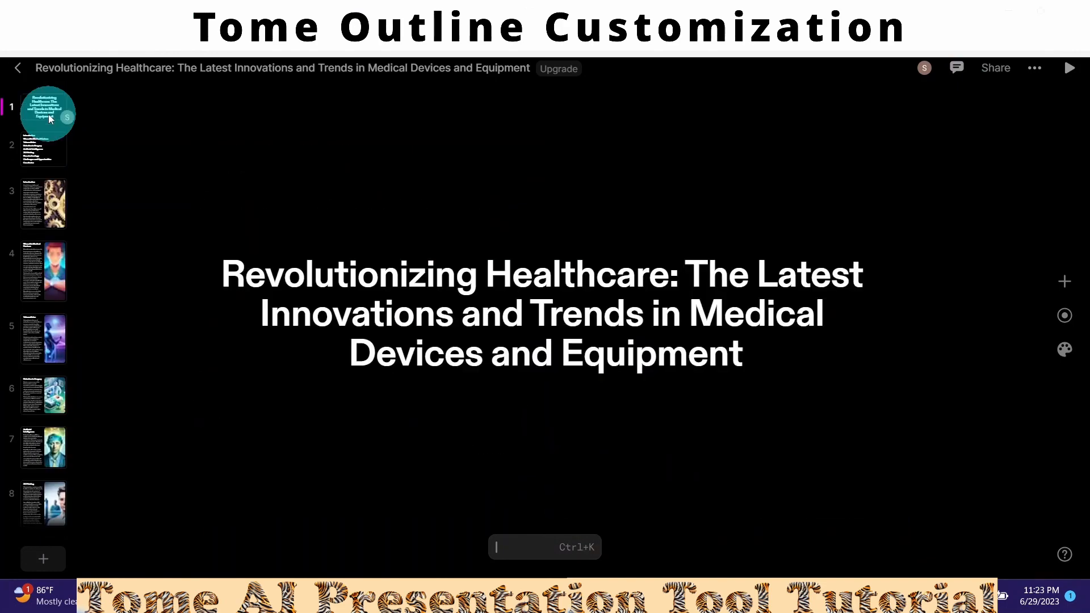
key(Down)
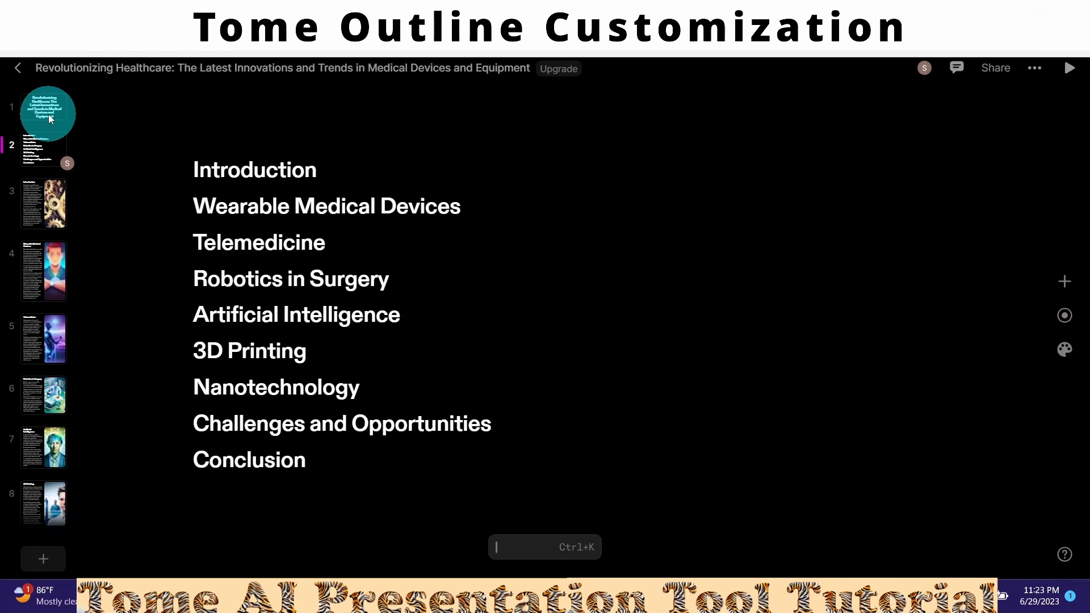
key(Down)
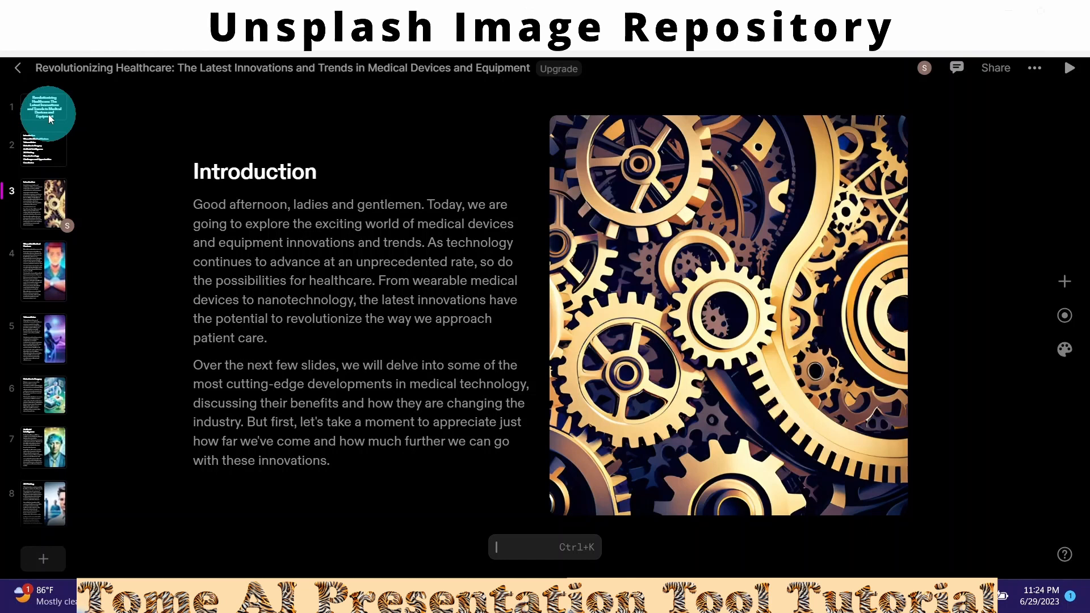
- Delete the gears image from the Introduction slide
click(718, 322)
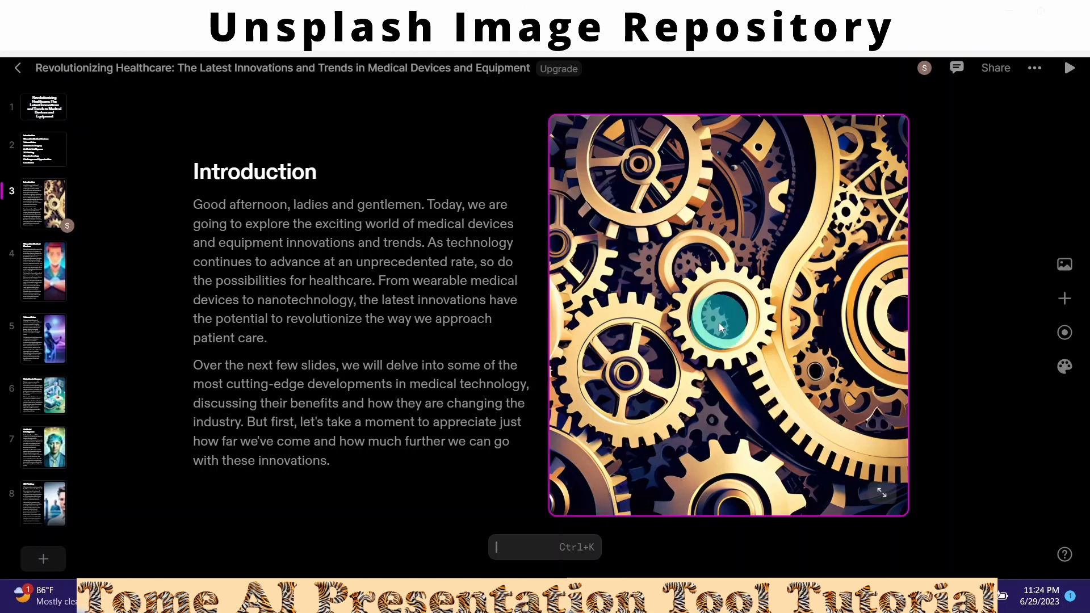
right_click(719, 322)
key(BackSpace)
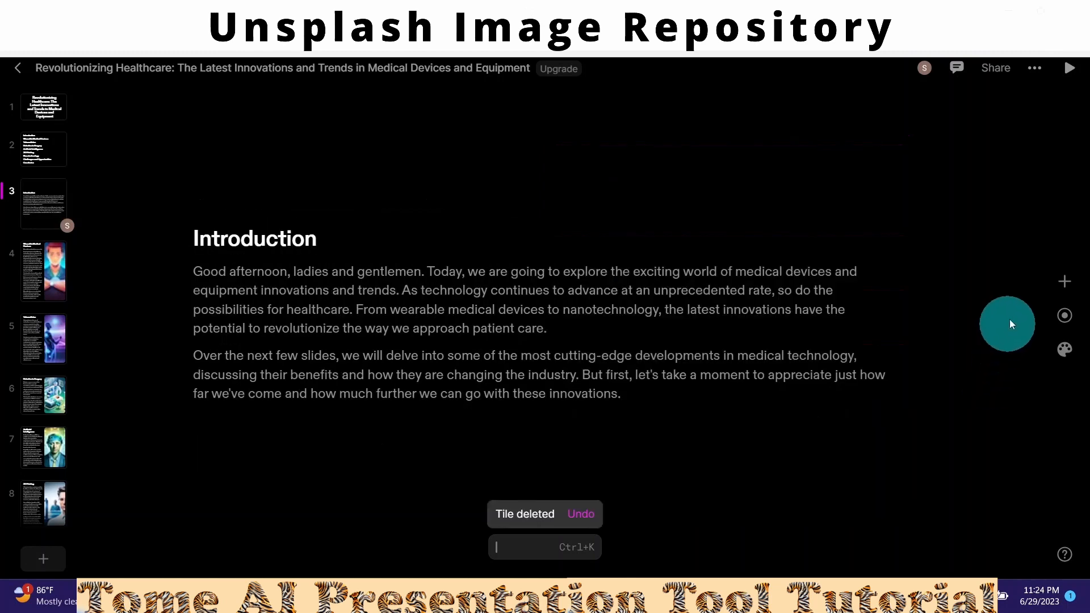
- Add an image tile and fill it with an Unsplash 'medical device' photo of wall-mounted instruments
click(1064, 282)
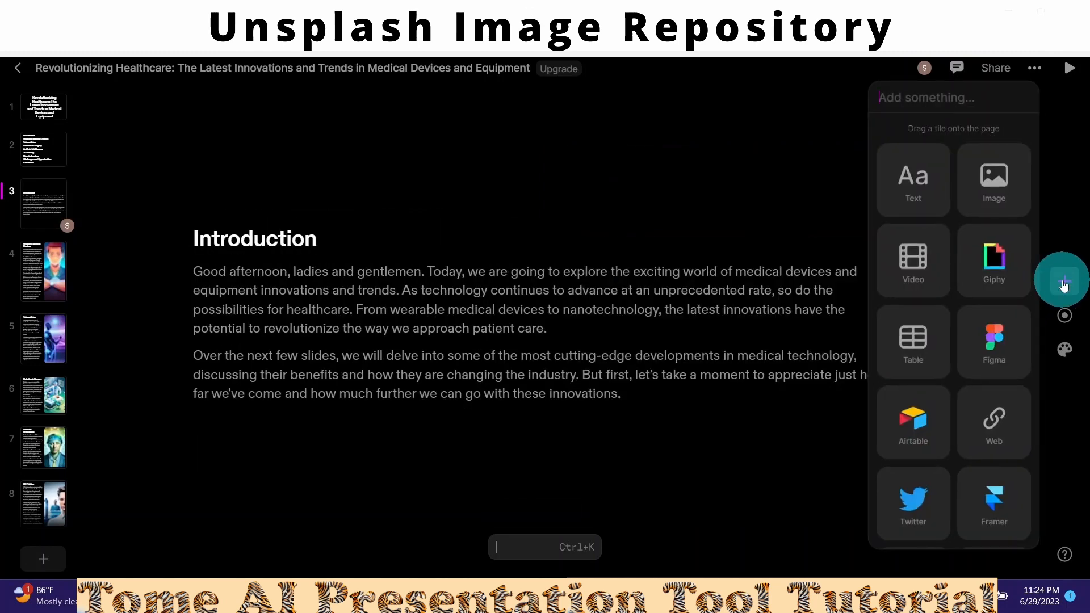
click(993, 184)
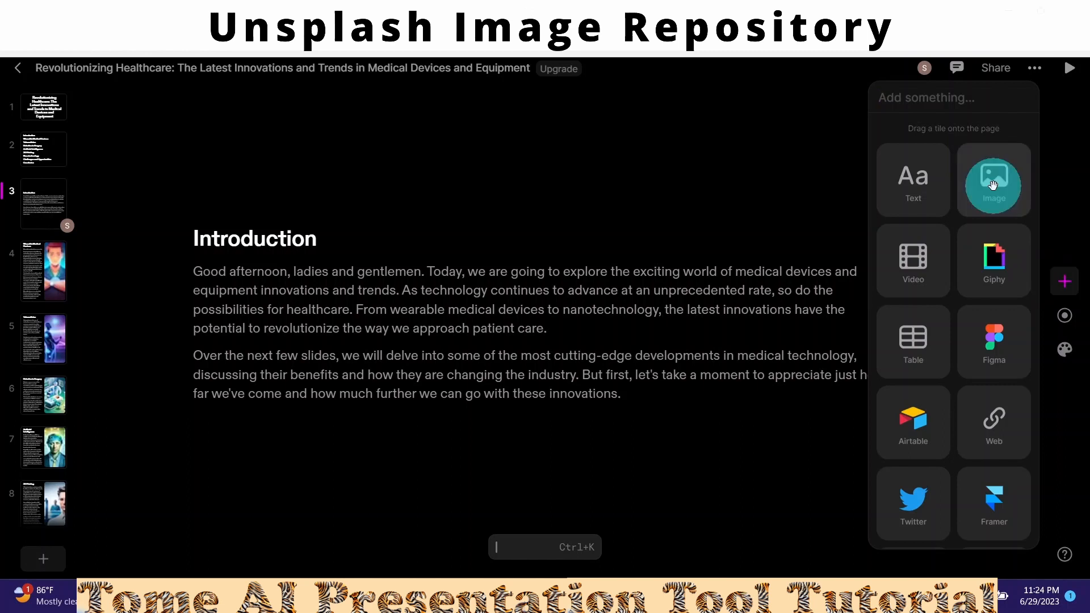
drag(993, 185, 832, 322)
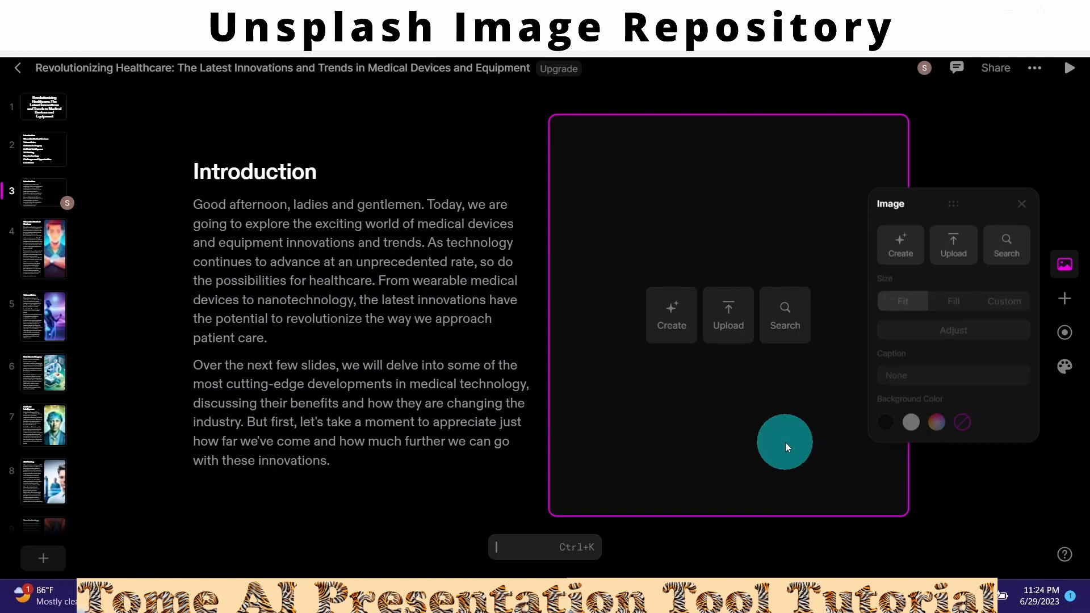
click(787, 329)
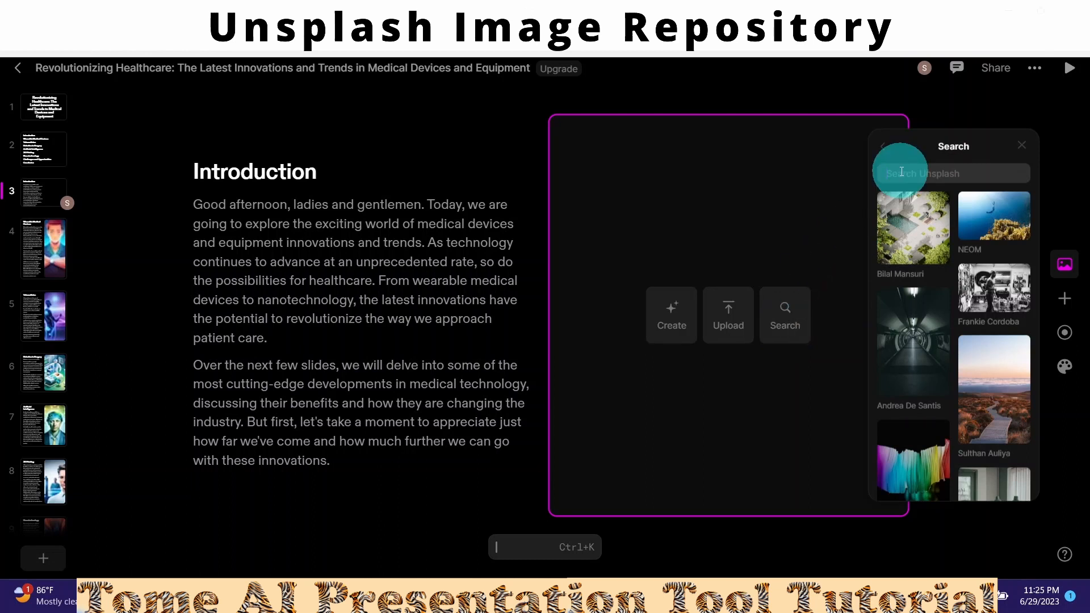
text(medical device)
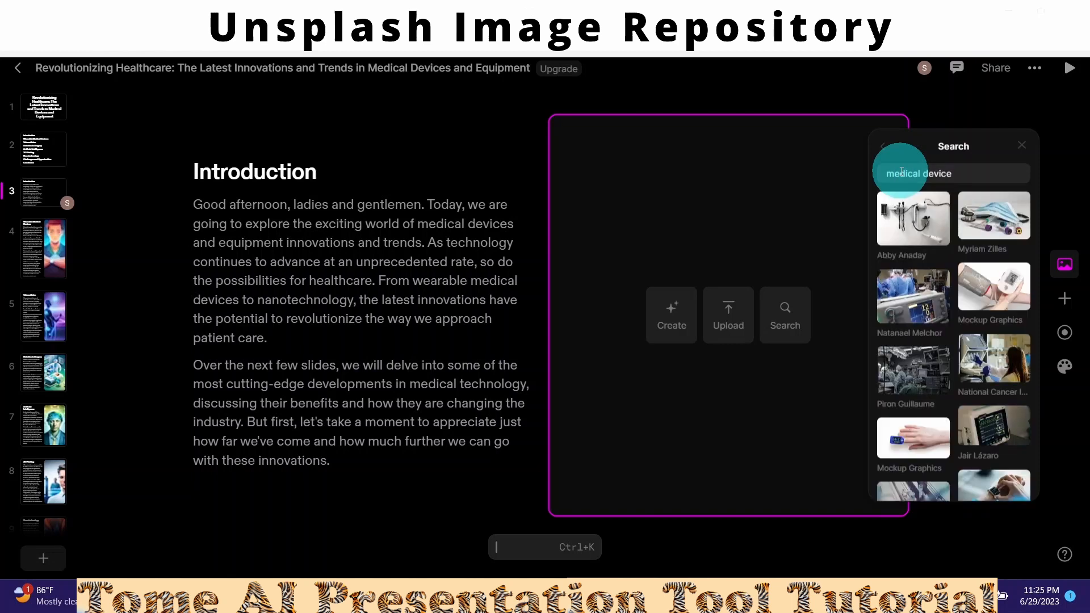
click(909, 227)
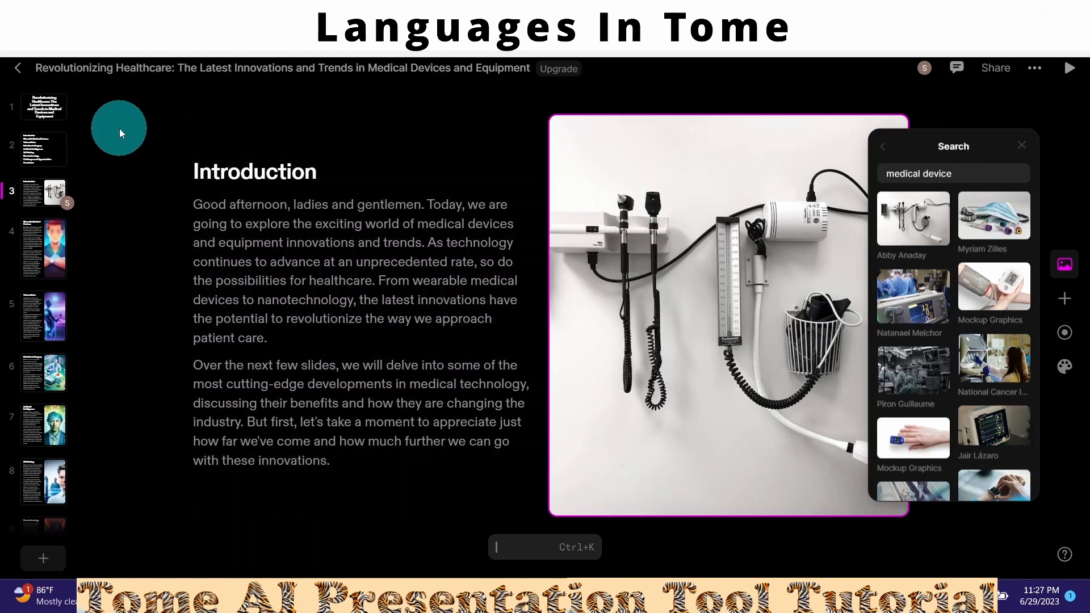
- Open the My account page in the workspace settings
click(19, 73)
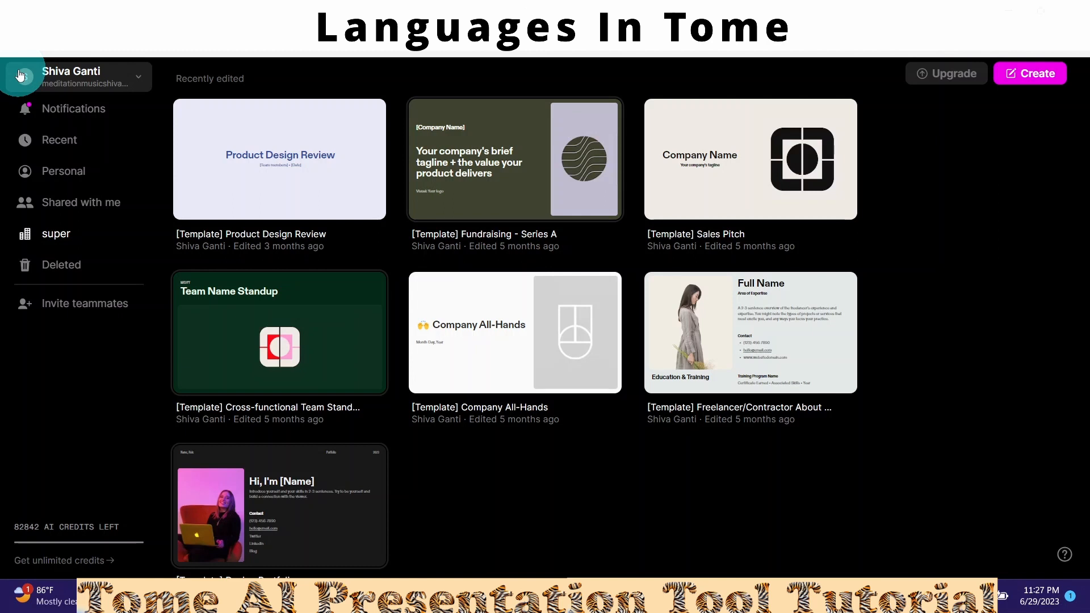
click(63, 85)
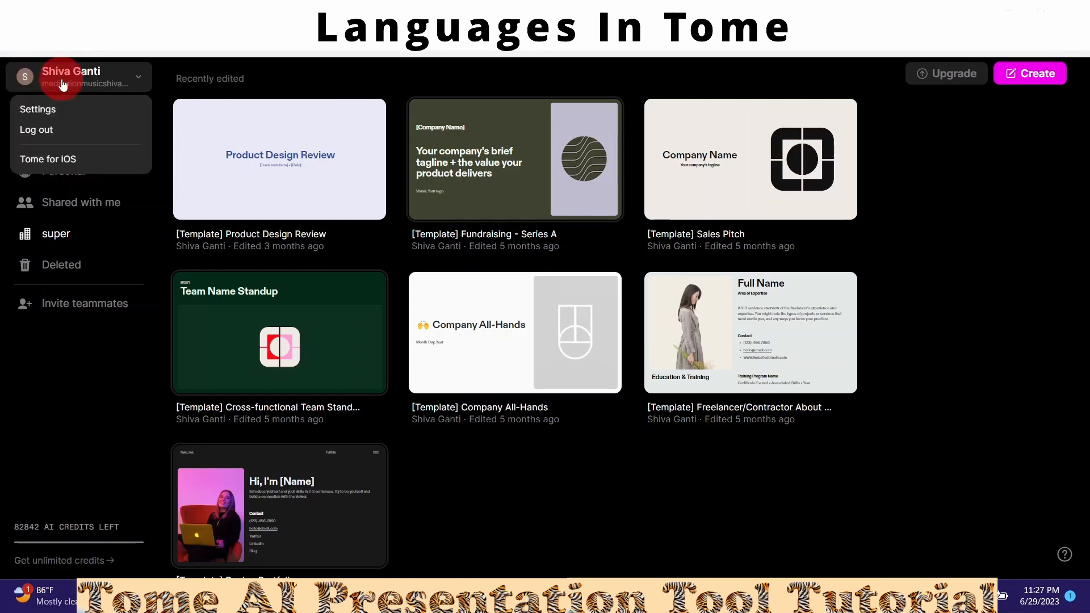
click(34, 110)
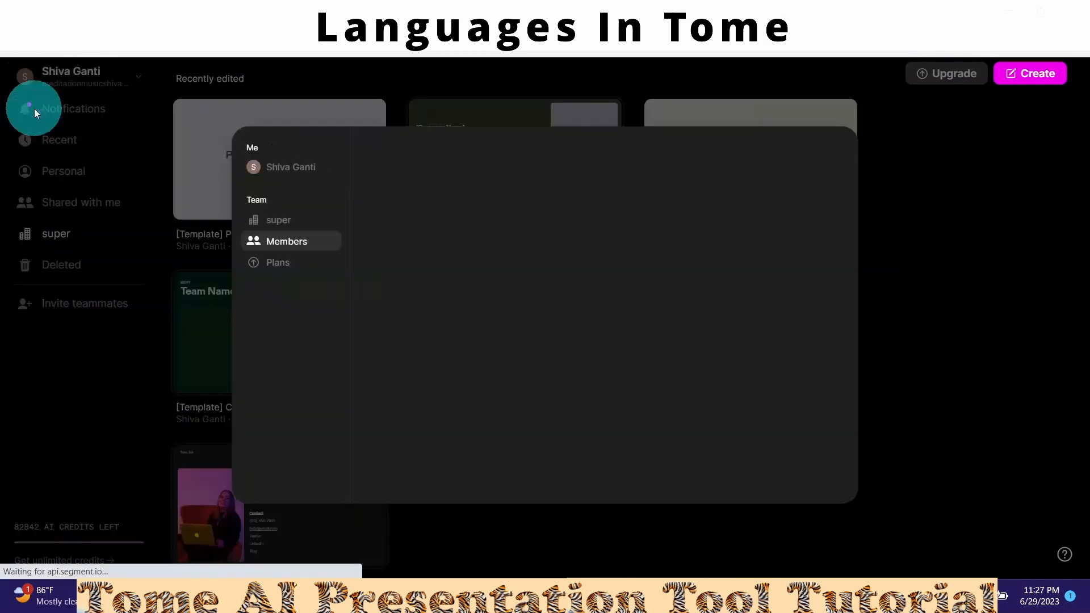
click(297, 169)
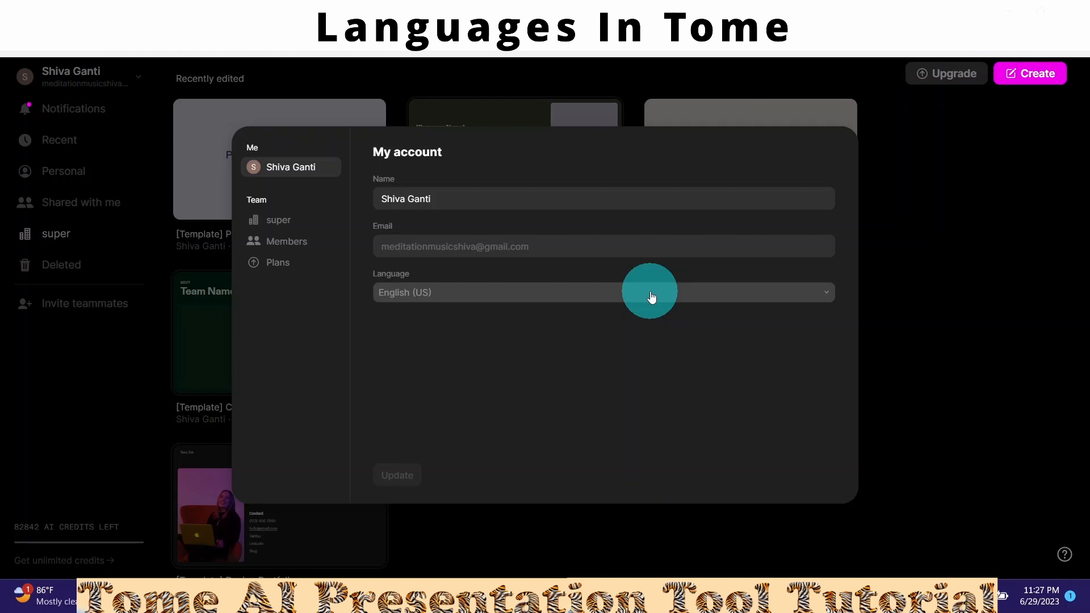
- Switch the interface language to Deutsch, Español (LATAM), then Français, and close settings
click(824, 296)
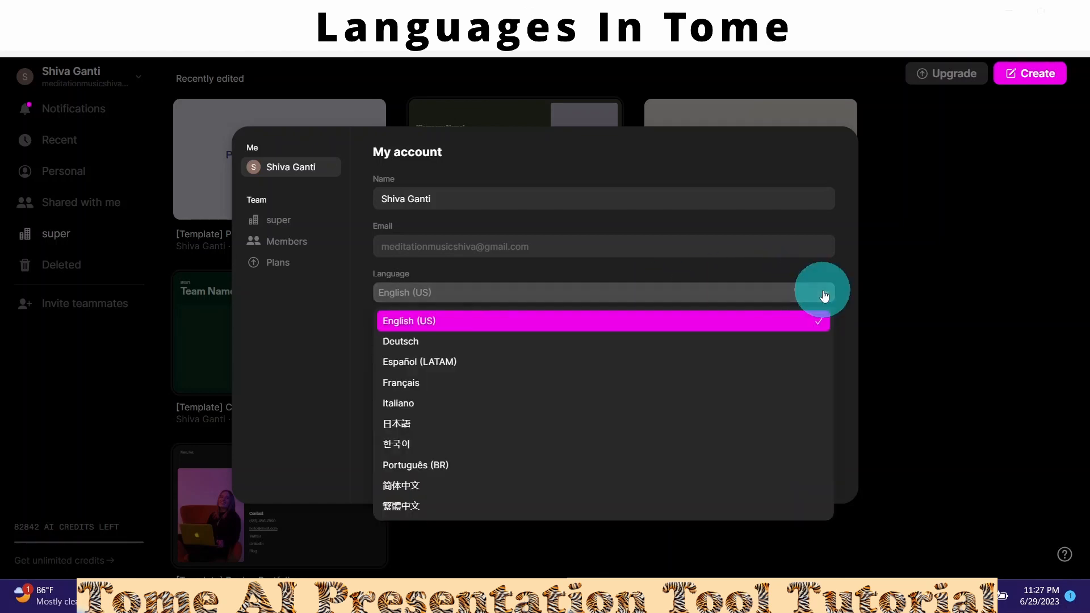
click(396, 344)
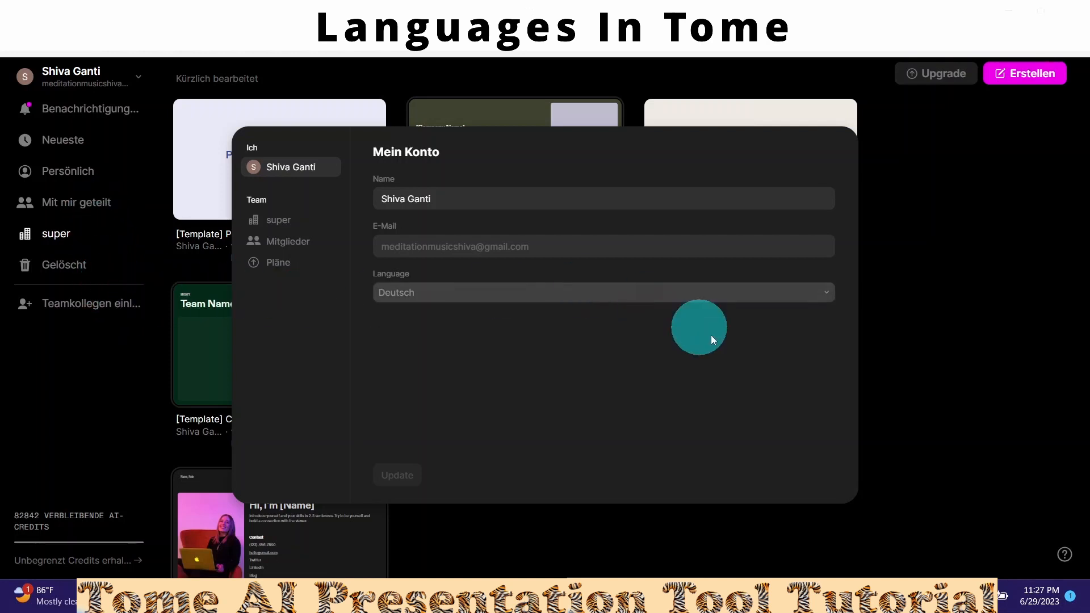
click(824, 300)
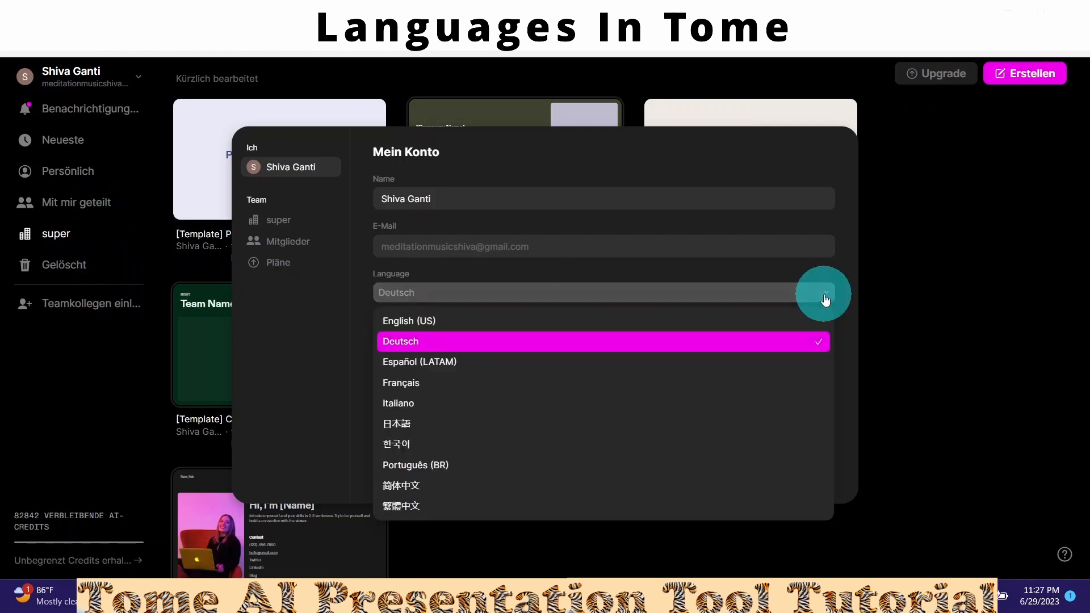
click(432, 364)
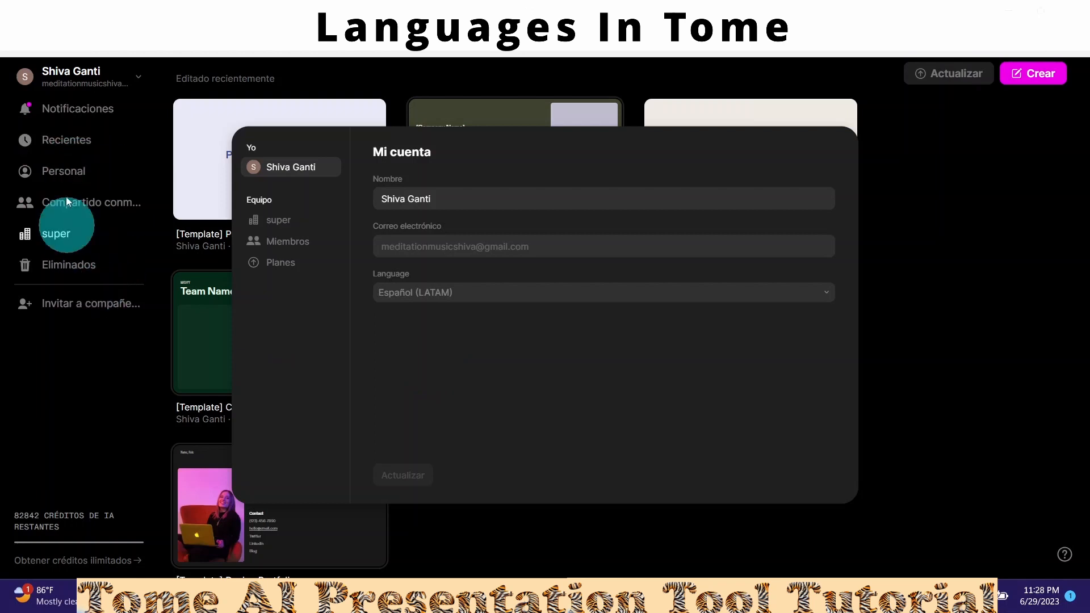
click(822, 297)
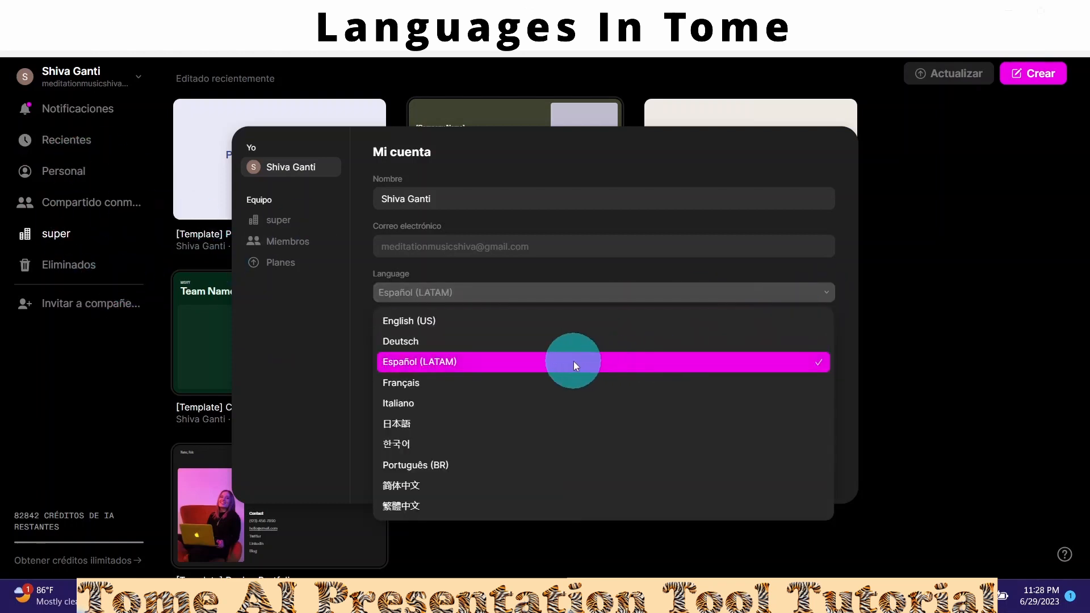
click(404, 383)
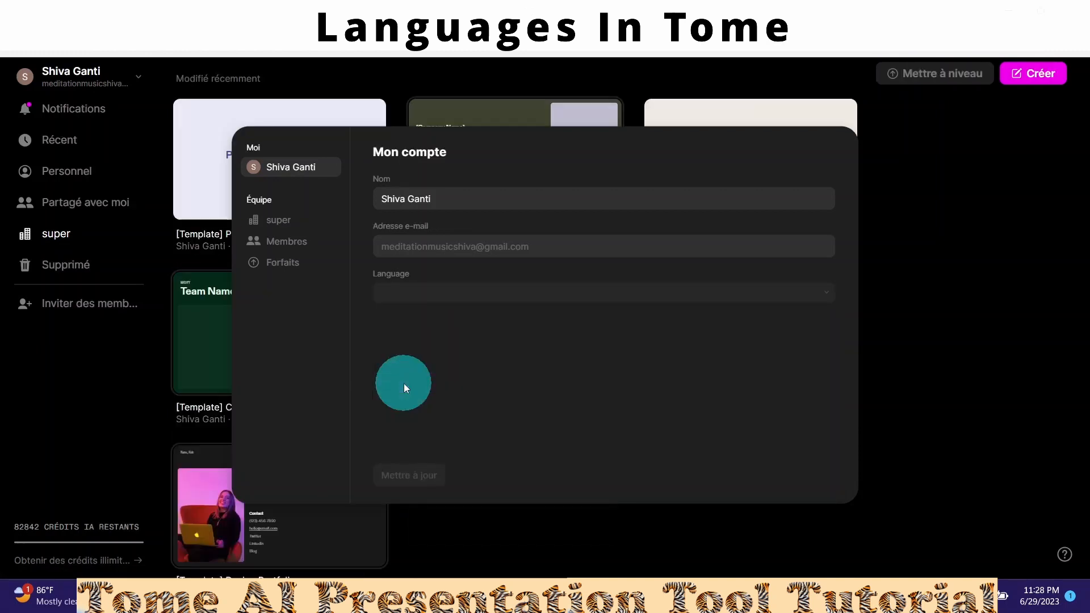
click(173, 345)
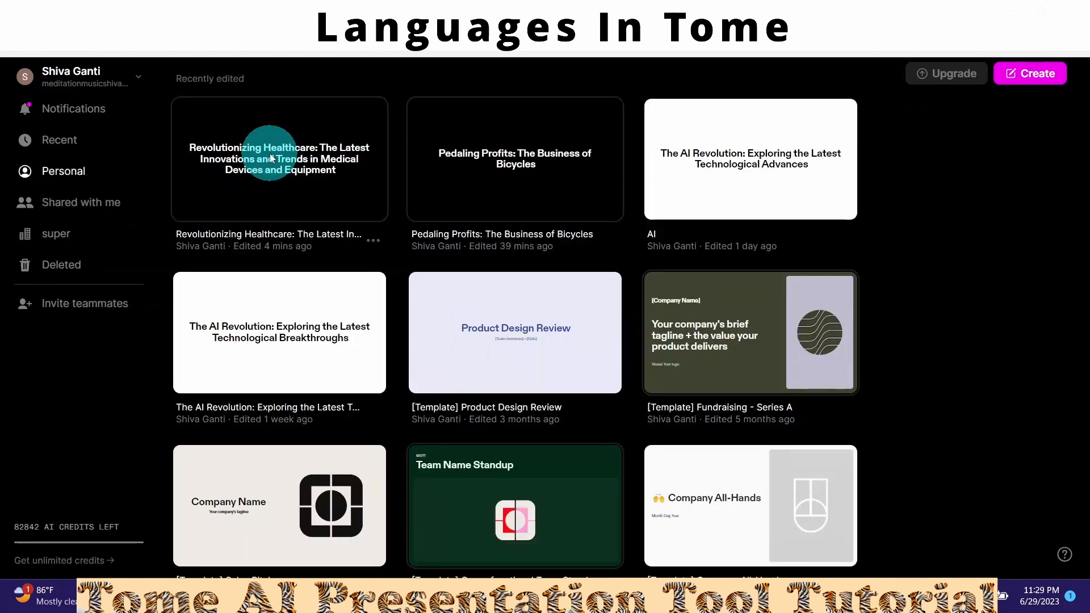
- Open the Revolutionizing Healthcare deck and add page 13 with the Heading layout
click(270, 153)
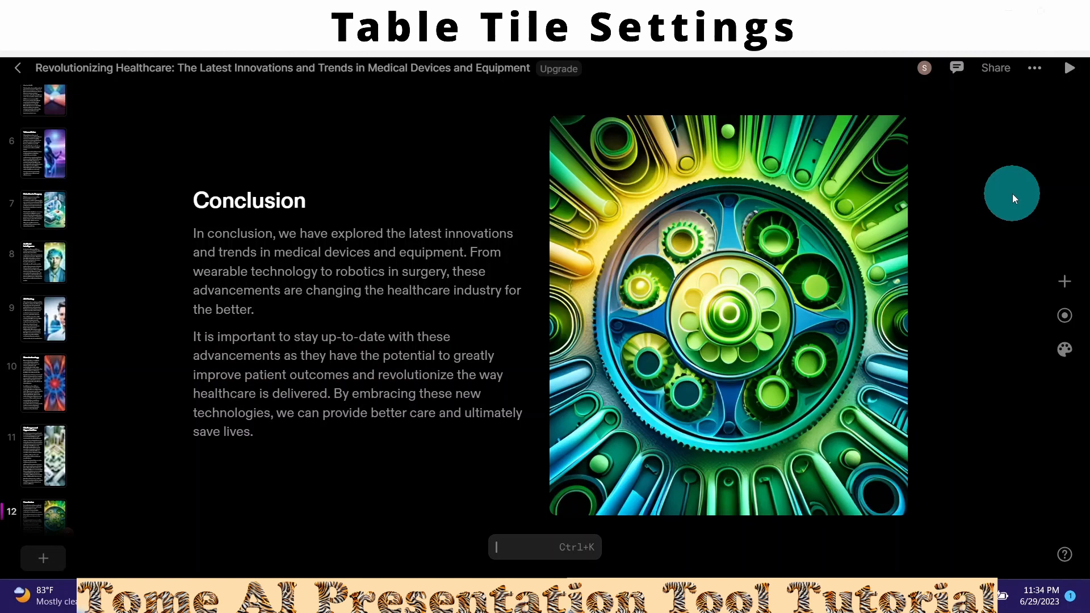
click(1064, 285)
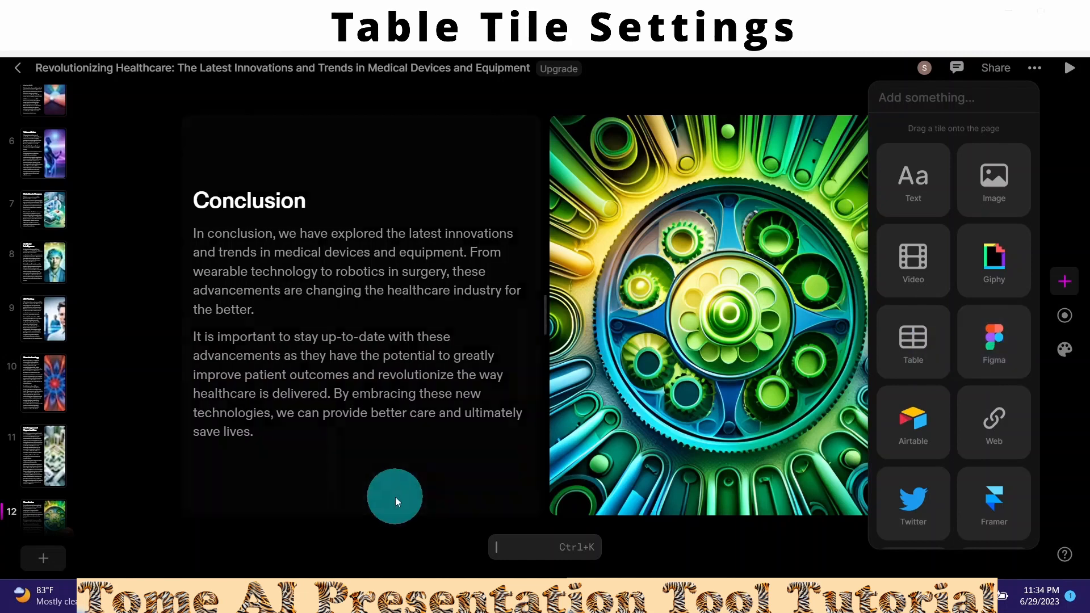
click(43, 568)
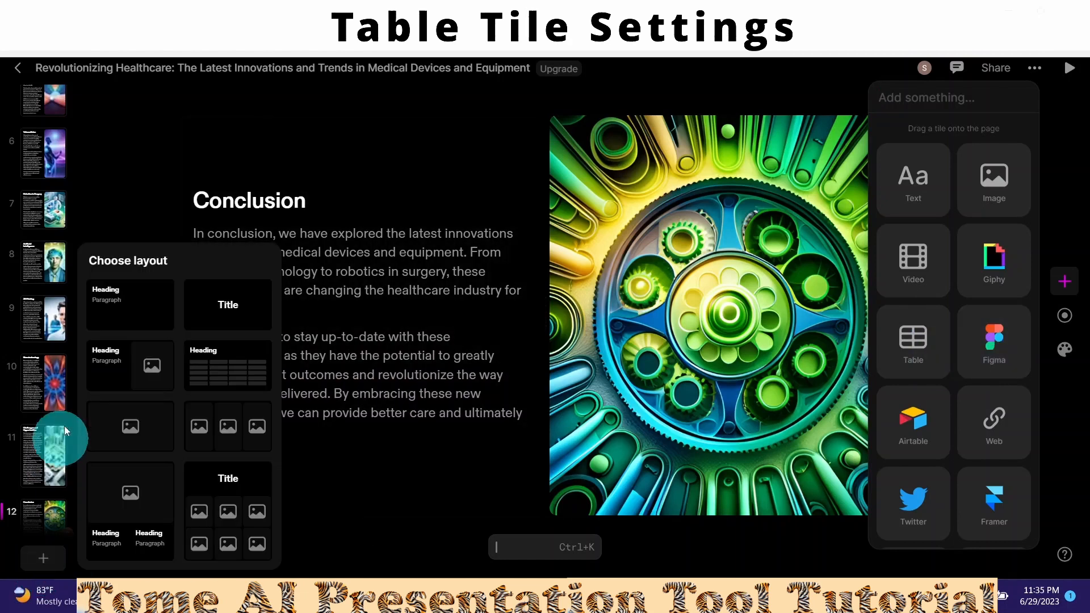
click(109, 312)
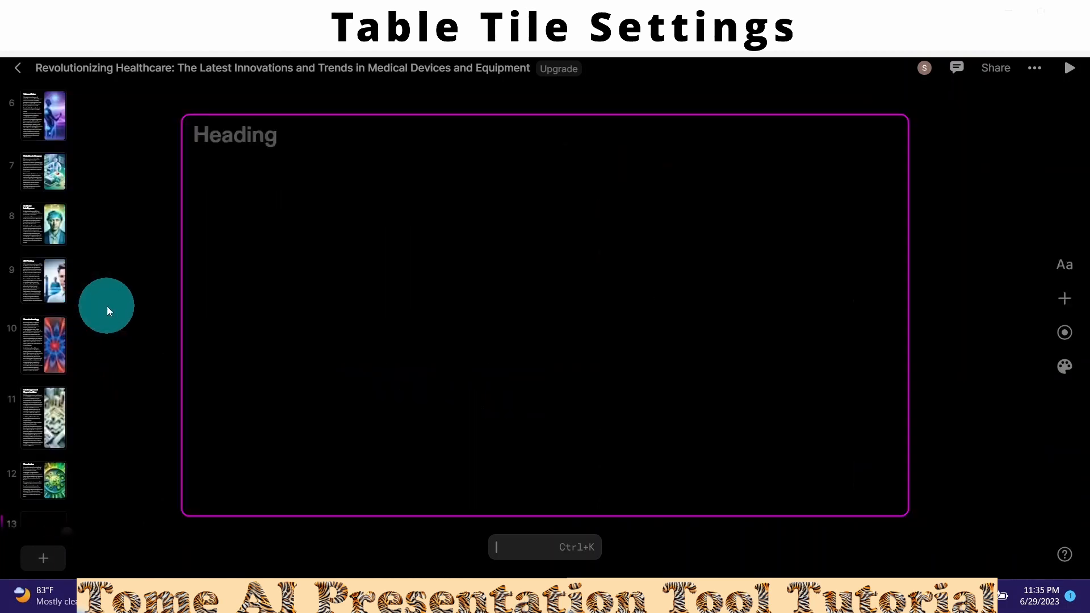
click(1068, 300)
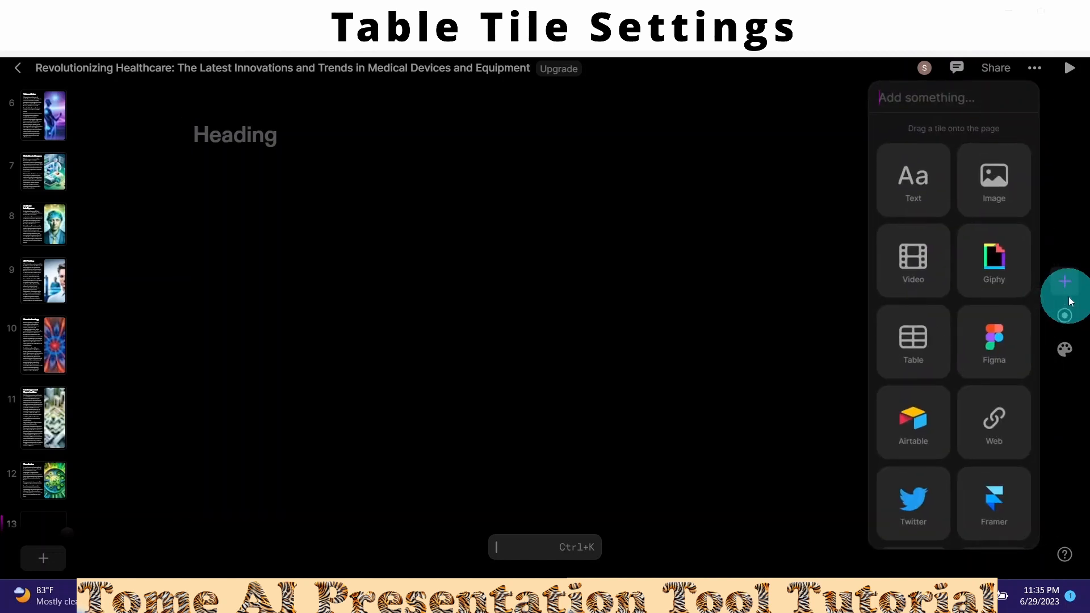
- Drop a table onto page 13, grow it to 5×5, then shrink it back to 3×3
click(896, 353)
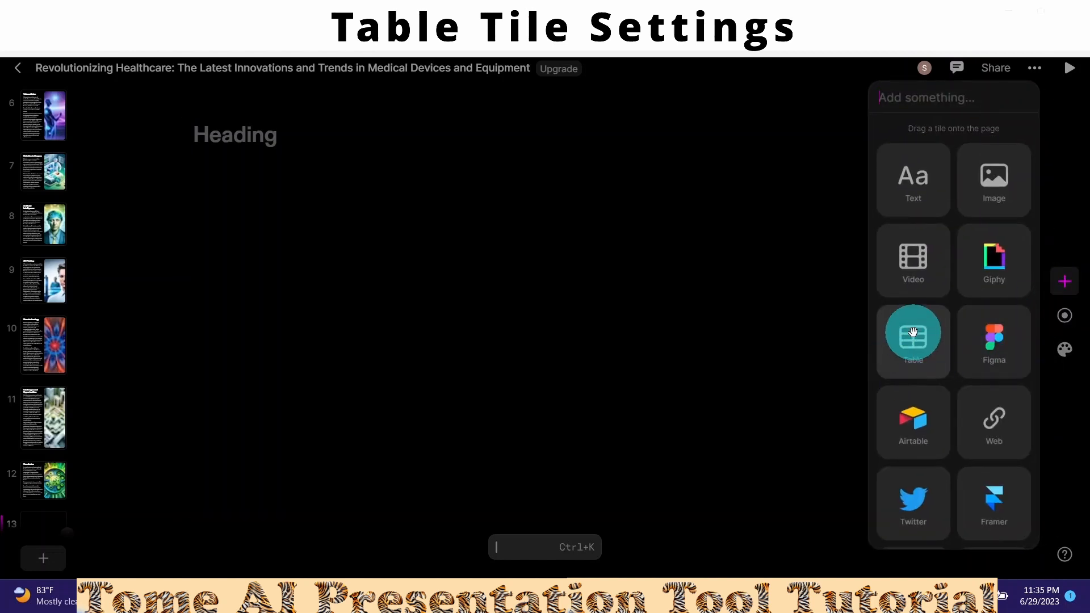
drag(913, 332, 464, 452)
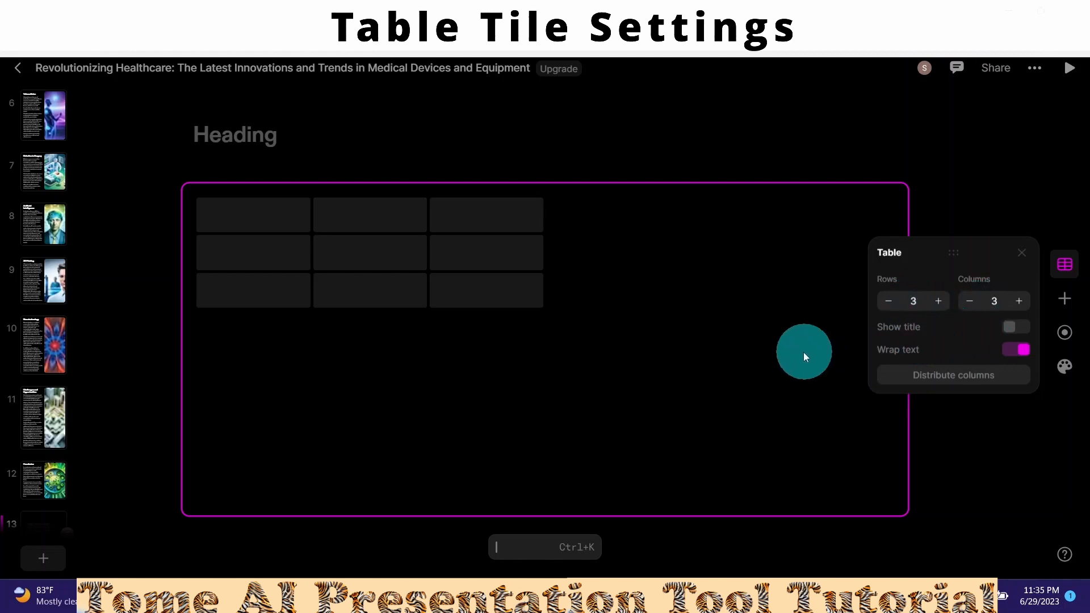
click(940, 301)
click(940, 301)
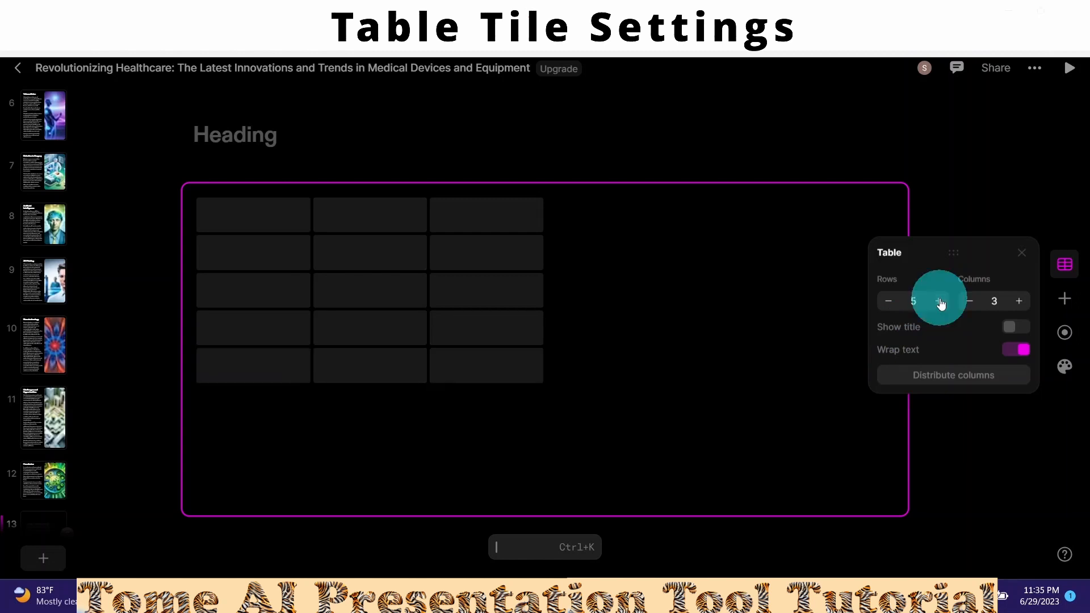
click(1021, 303)
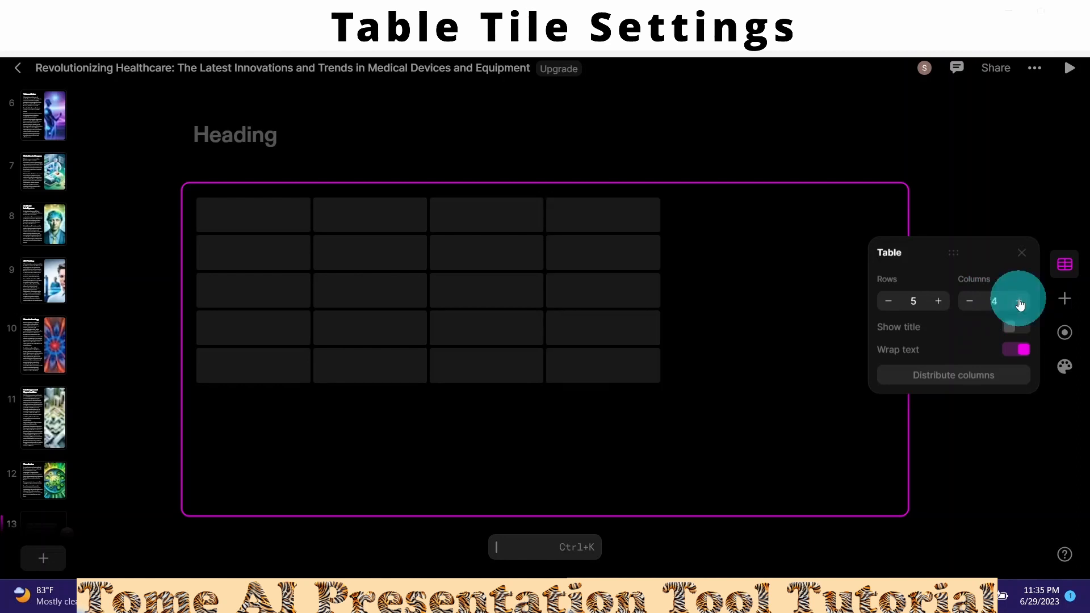
click(1020, 303)
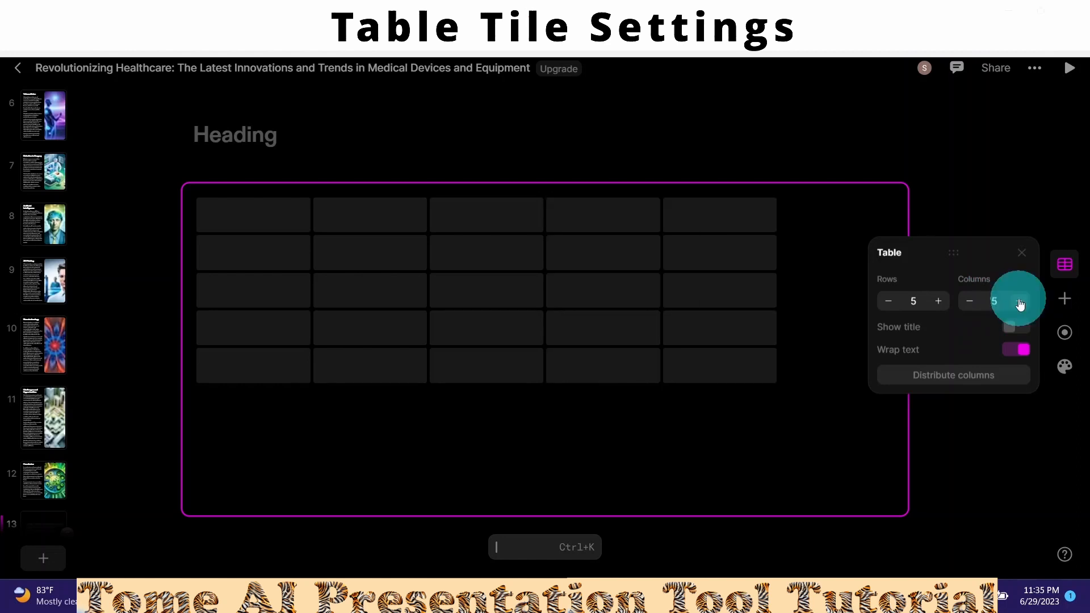
click(970, 302)
click(970, 302)
click(890, 302)
click(889, 302)
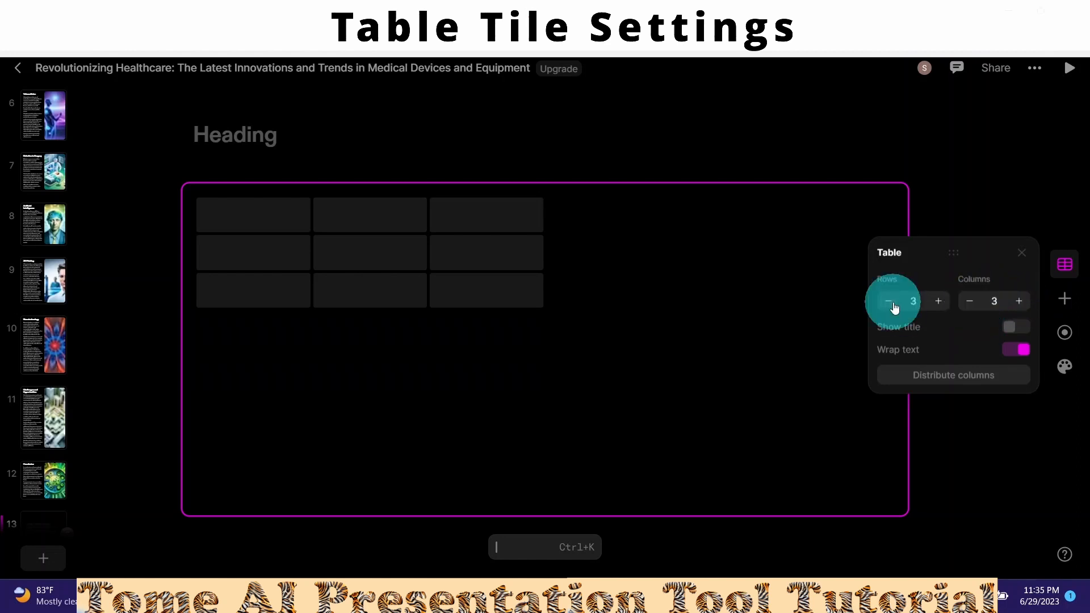
- Show the table's title and name it 'Table example'
click(1022, 327)
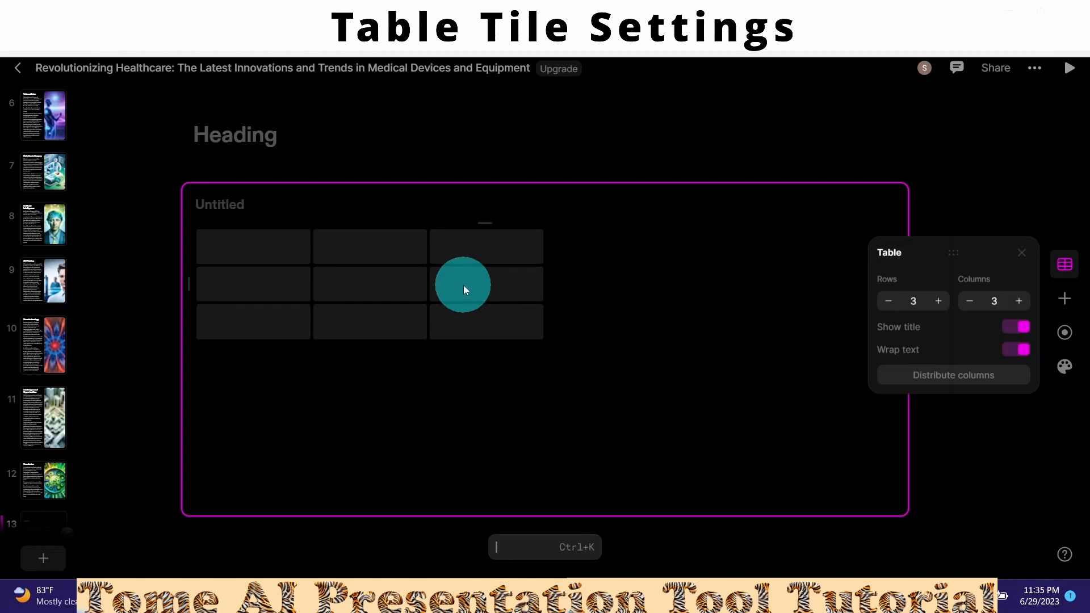
click(251, 205)
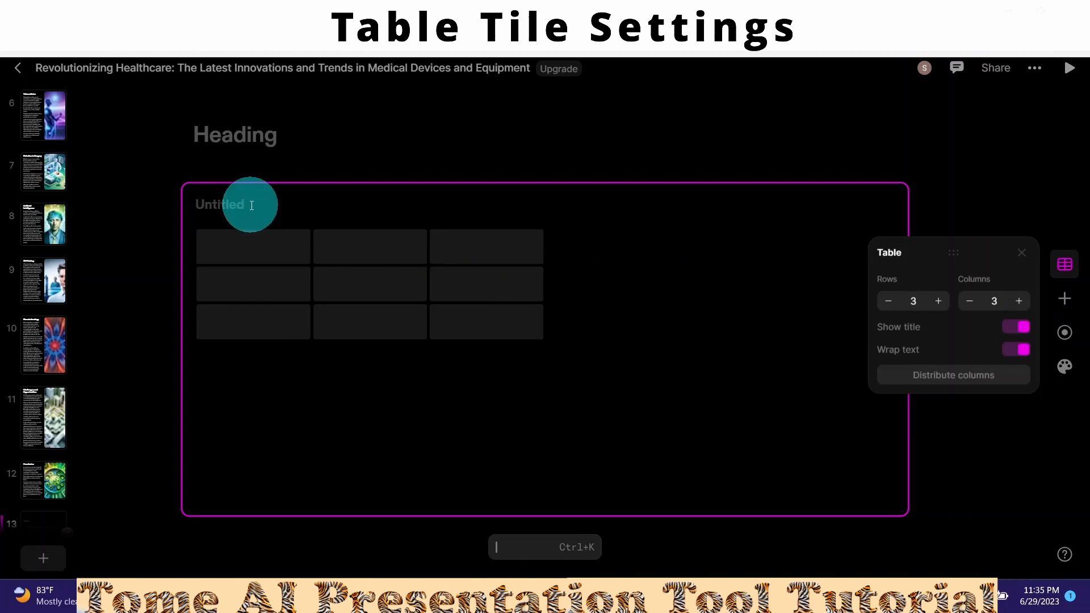
text(Table example)
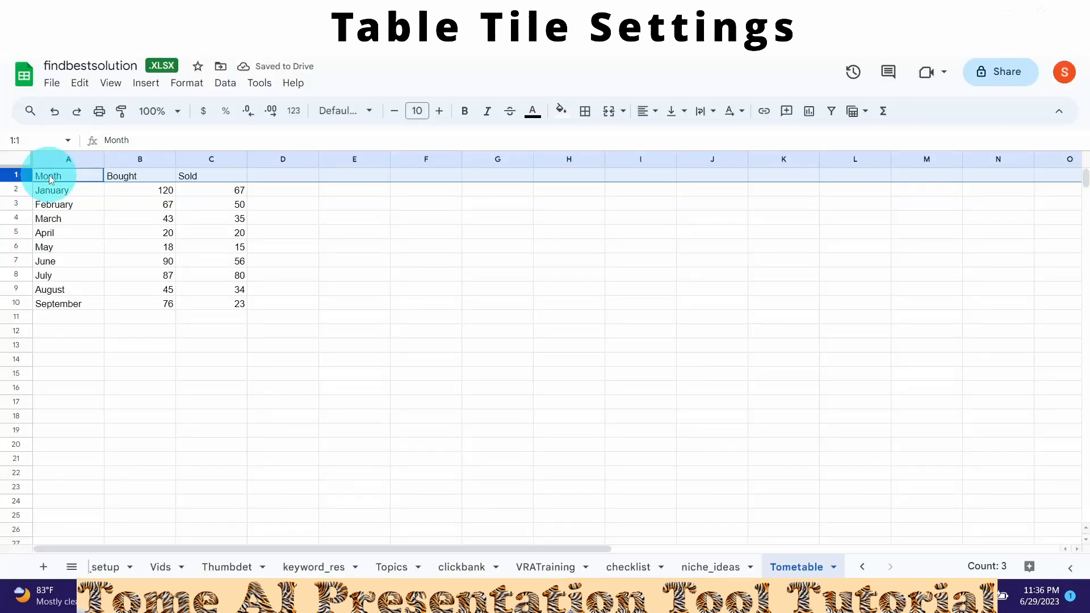
- Copy the Month, Bought and Sold data A1:C10 from Google Sheets into the Tome table
click(48, 175)
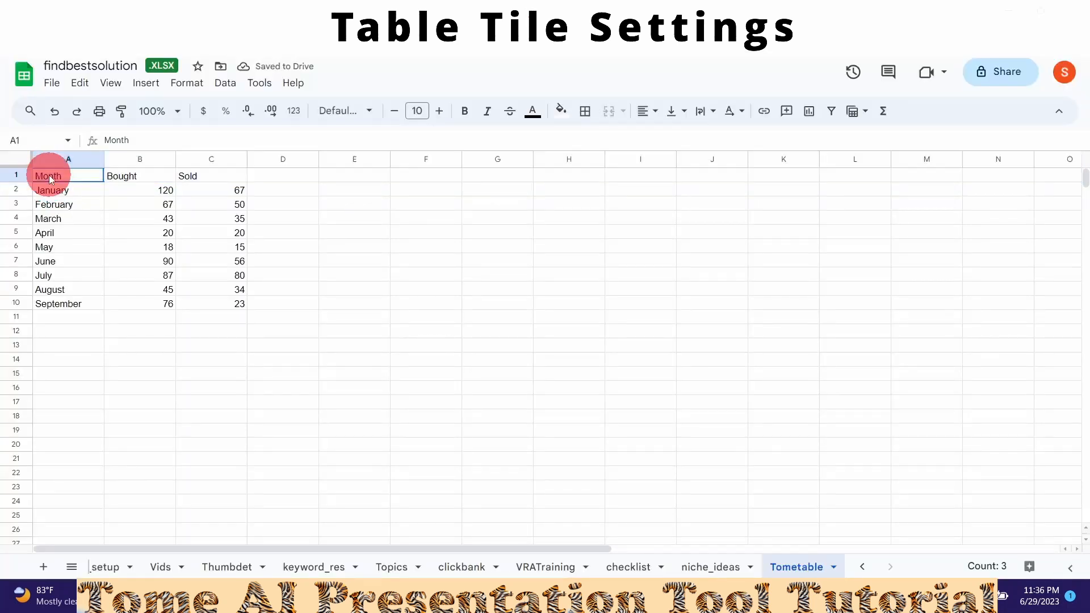
drag(48, 175, 242, 301)
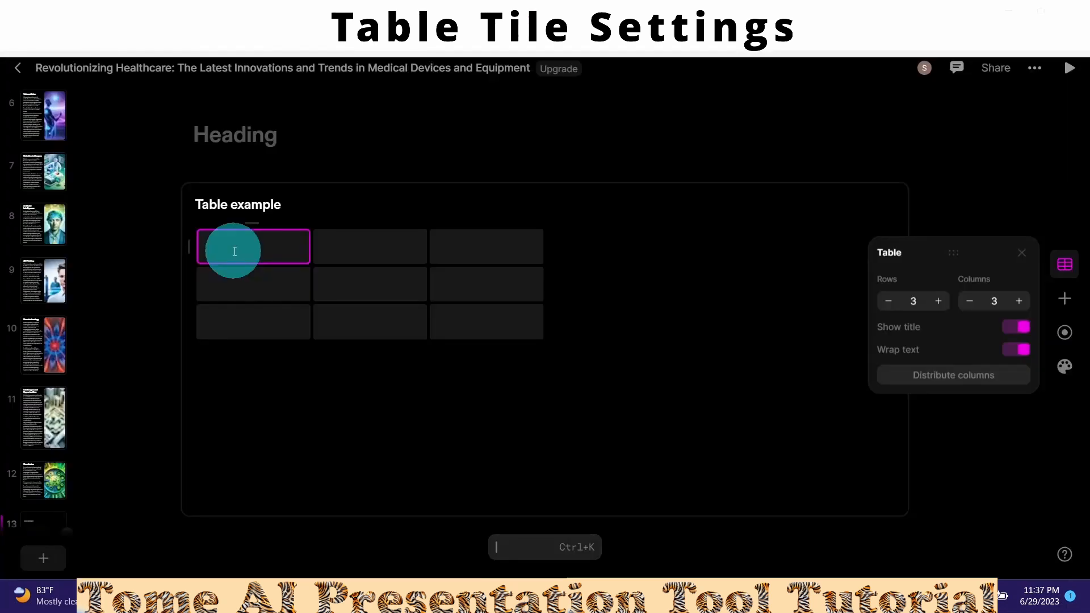
key(ctrl+v)
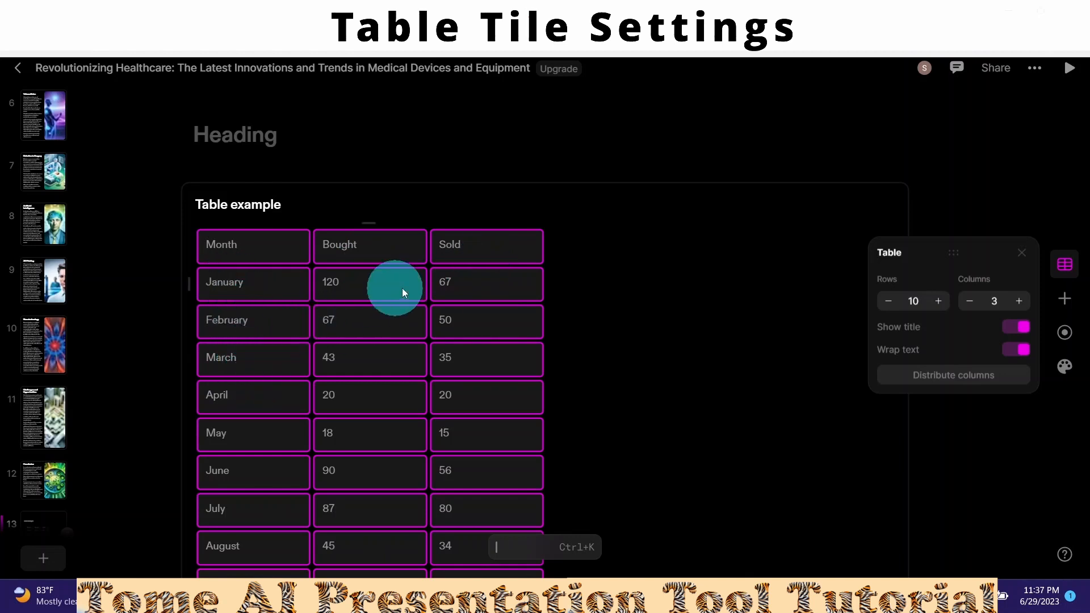
- Spread the table columns evenly and make the January label blue
click(946, 378)
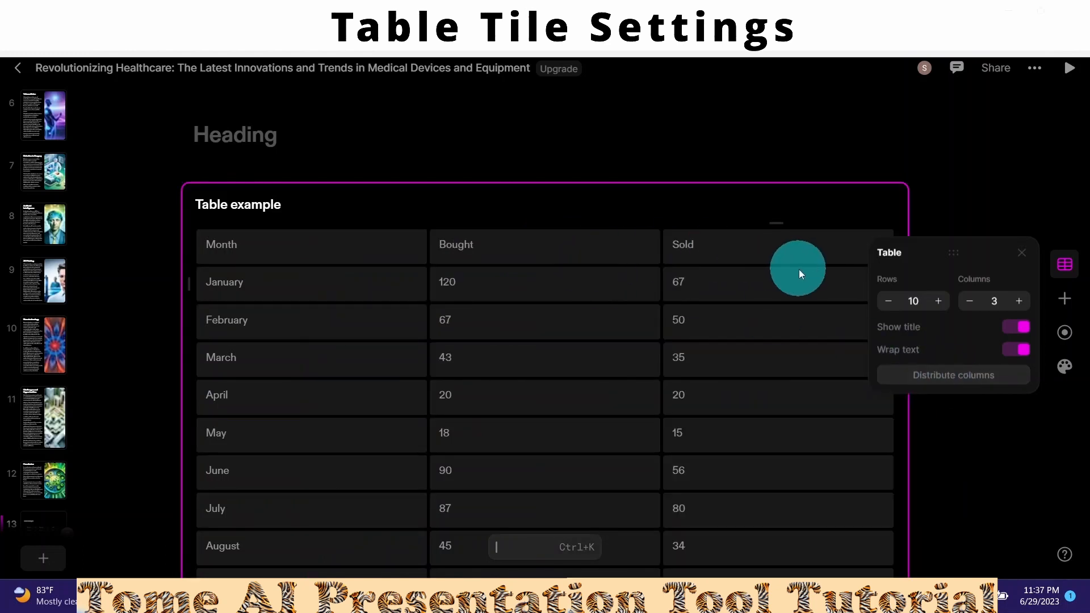
click(298, 291)
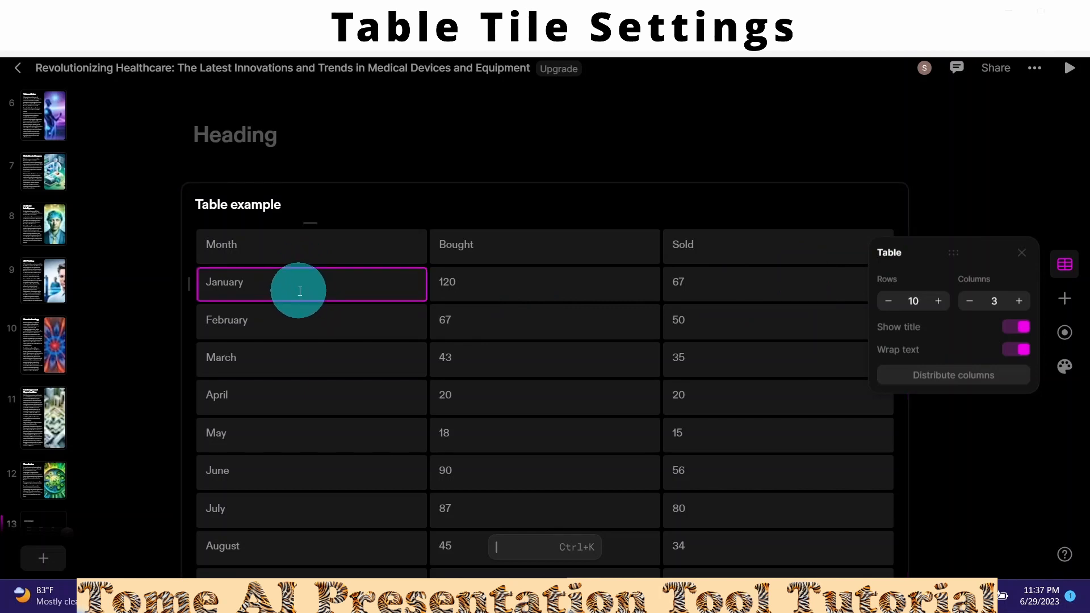
right_click(300, 294)
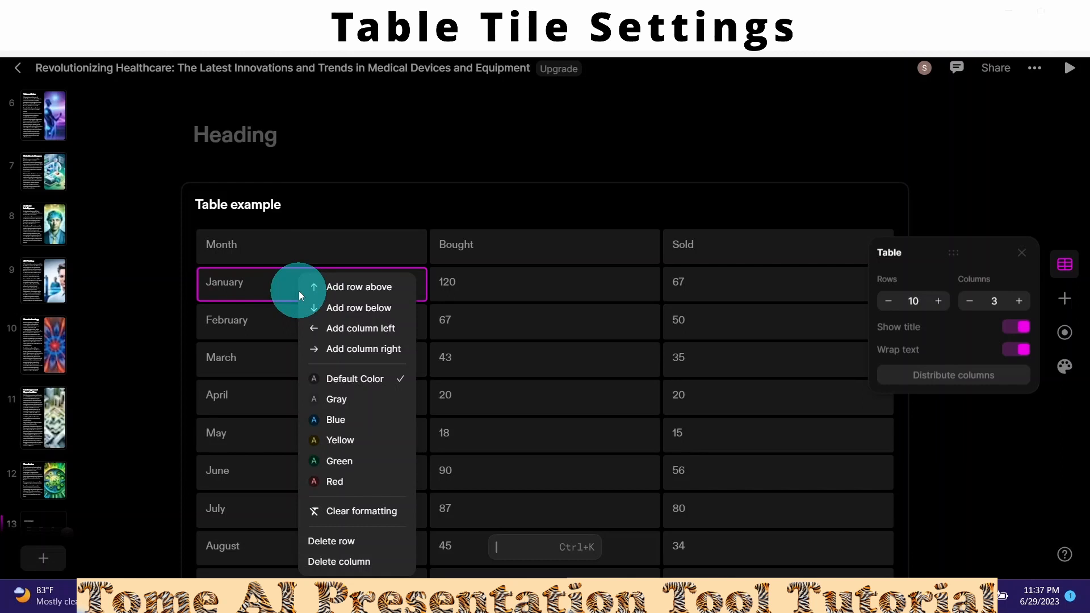
click(336, 419)
- Insert an empty row above February, then delete it again
right_click(260, 325)
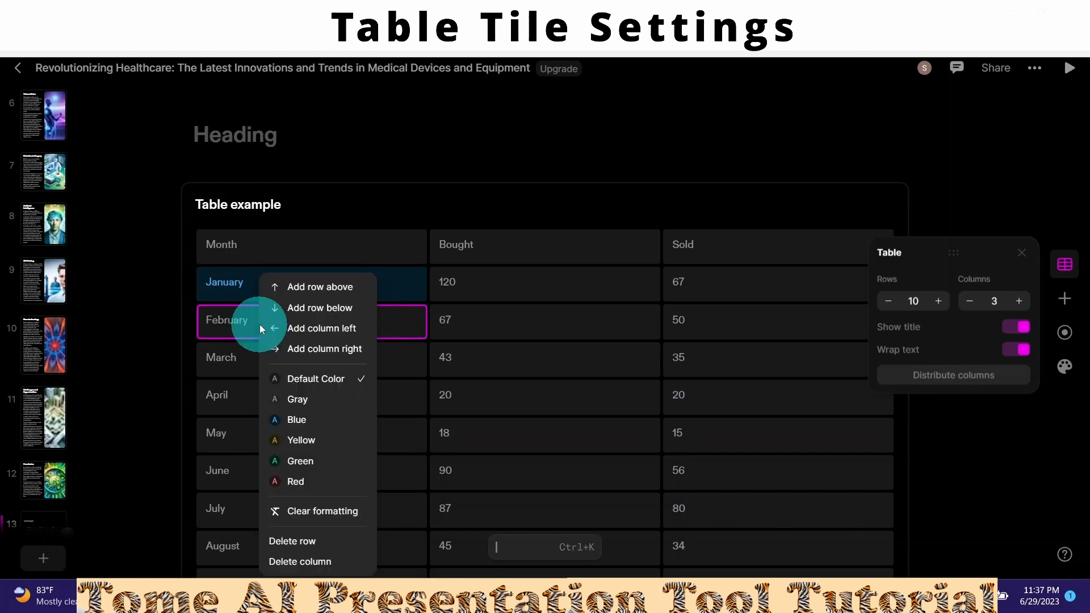
click(304, 288)
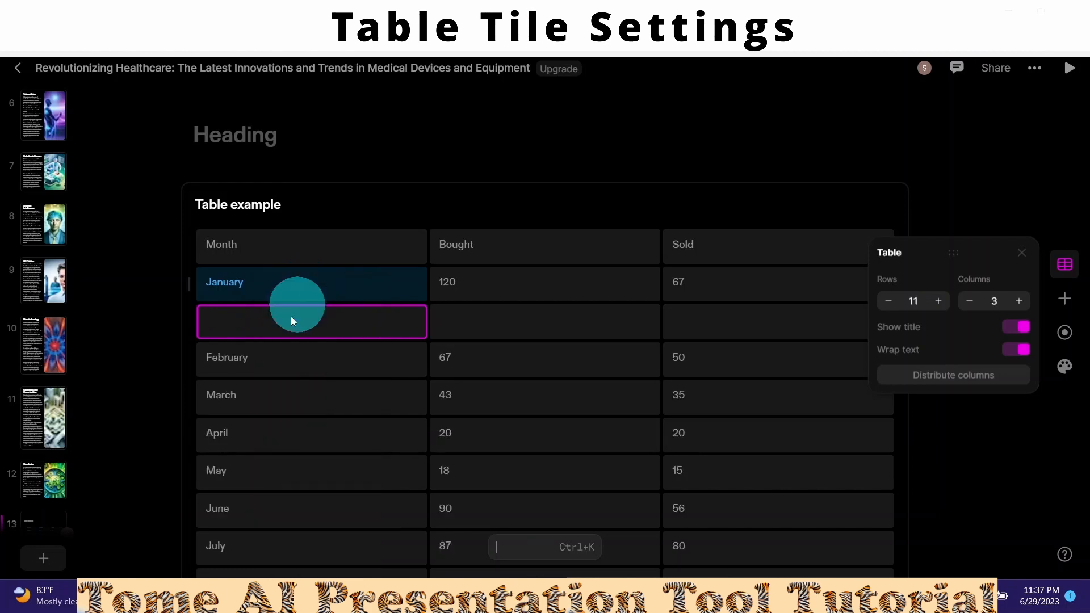
right_click(240, 360)
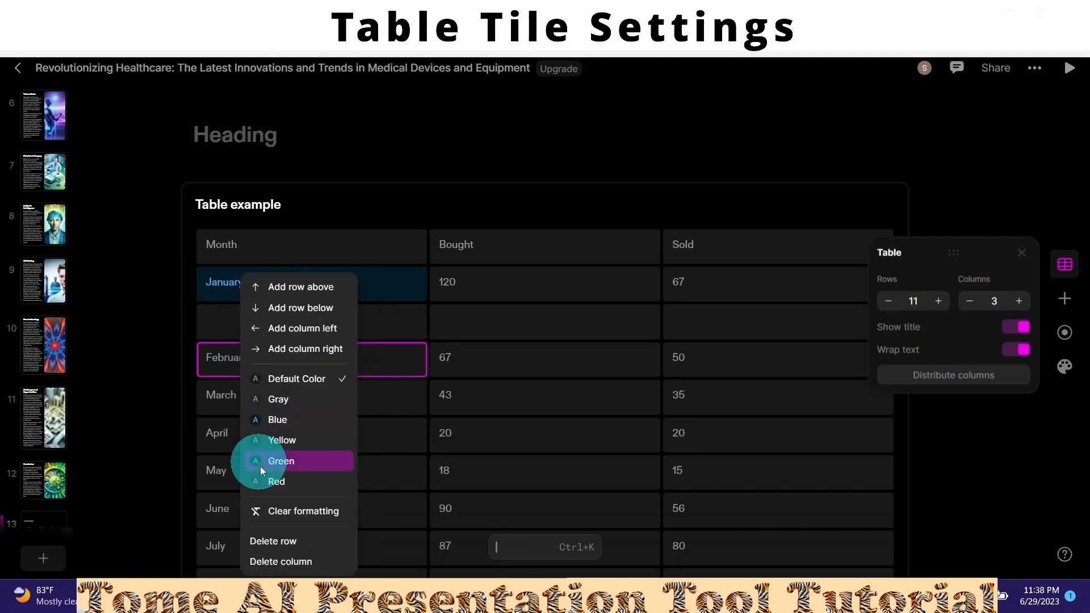
click(212, 326)
right_click(212, 326)
click(262, 540)
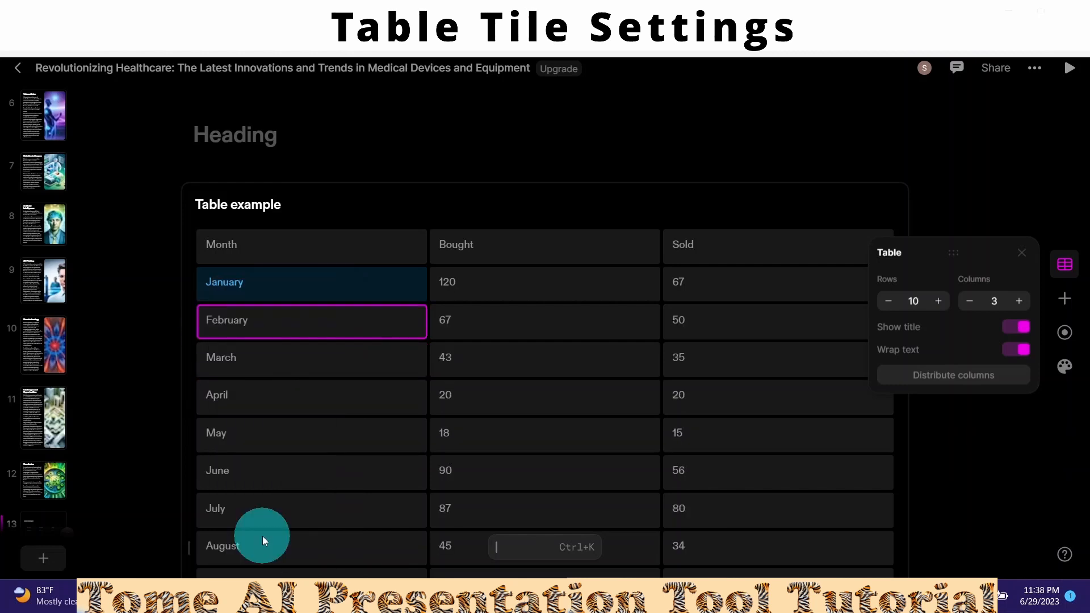
- Add an empty fourth column after Sold, delete it, and open the table tile's options
right_click(727, 250)
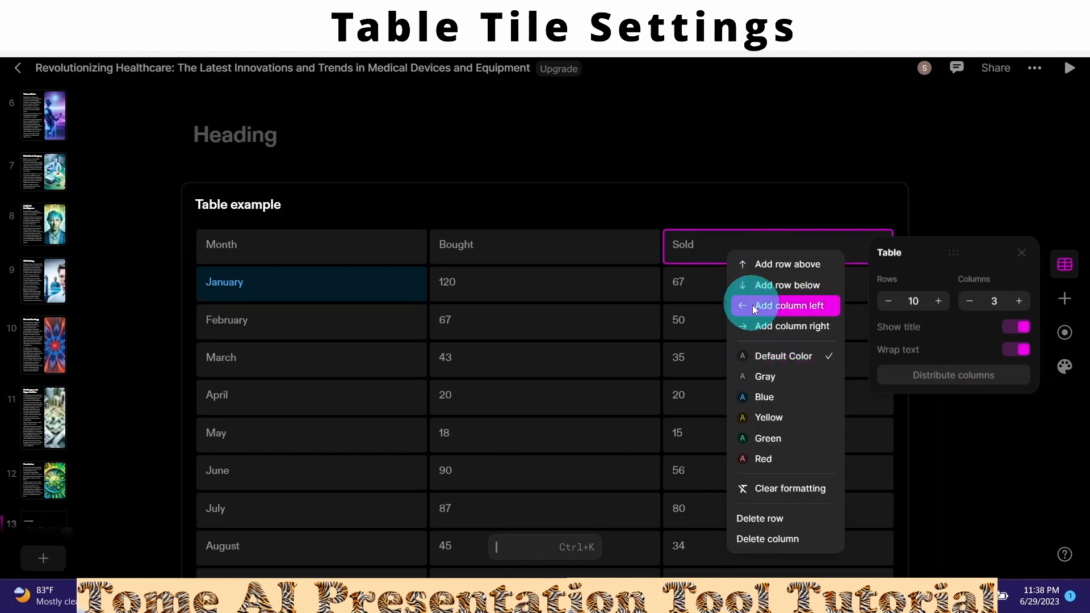
click(762, 327)
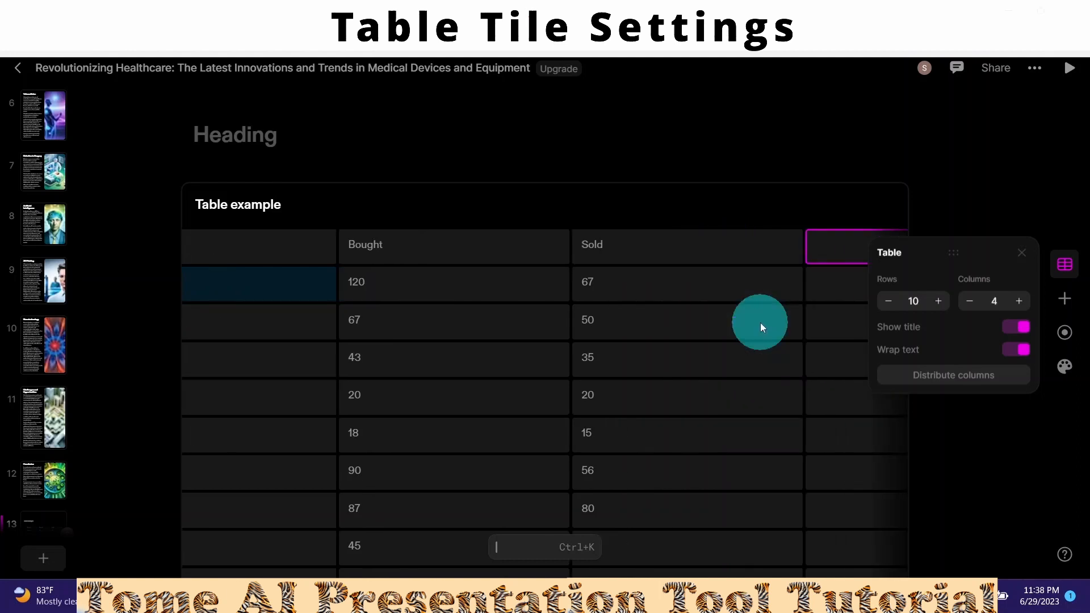
right_click(815, 247)
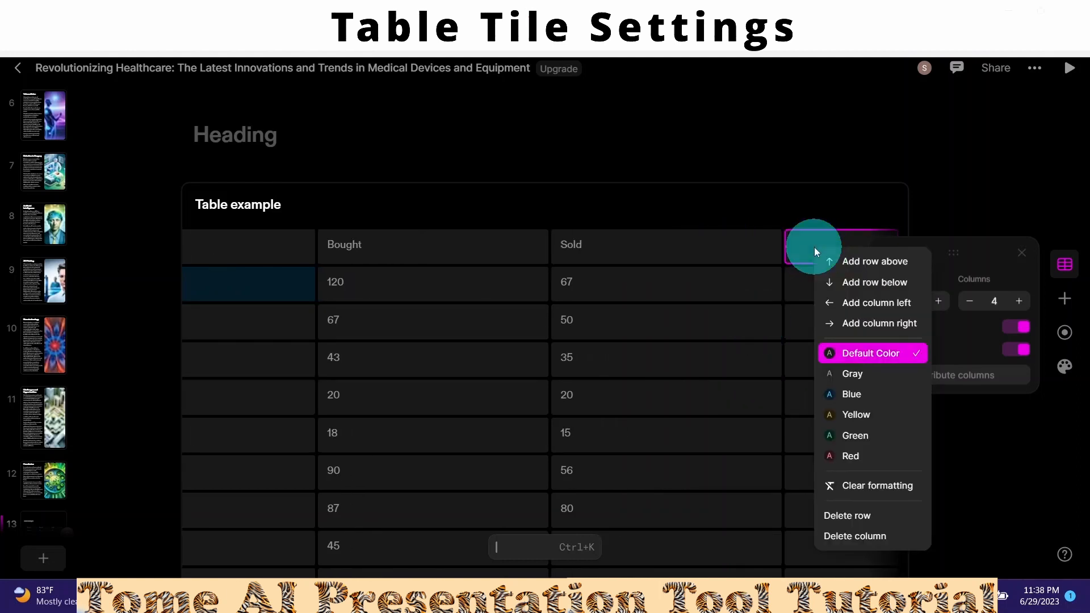
click(841, 533)
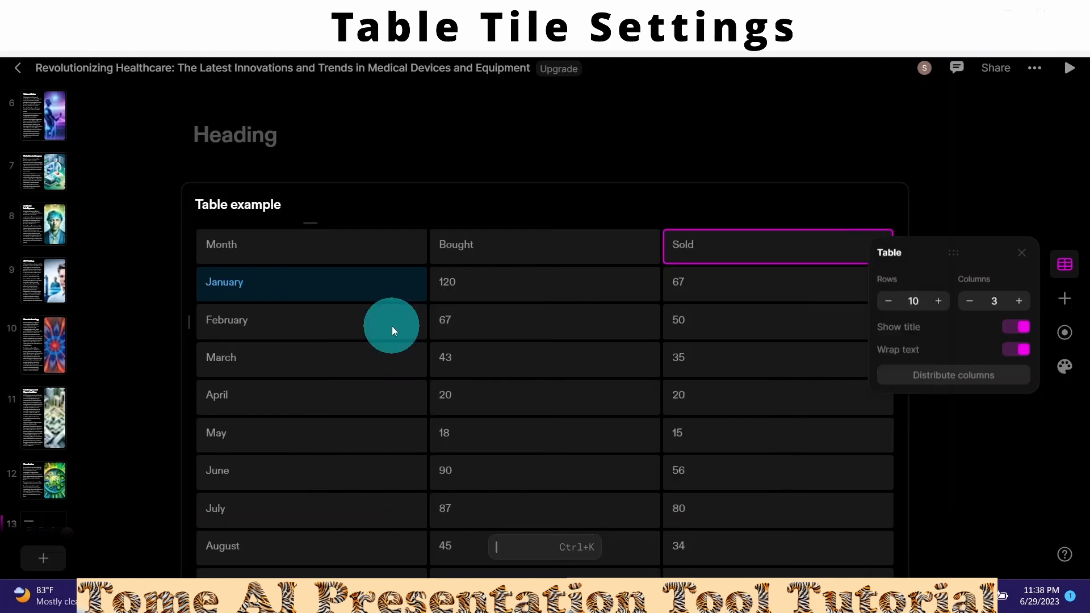
right_click(193, 227)
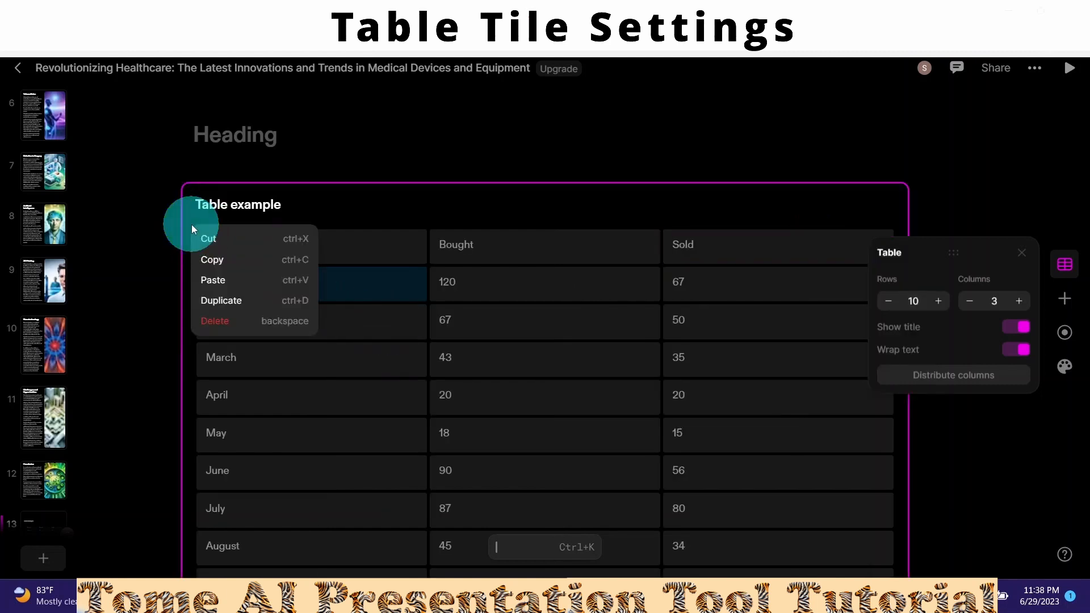
- Delete the table tile from the slide and scroll Figma's homepage to its prototyping section
click(213, 323)
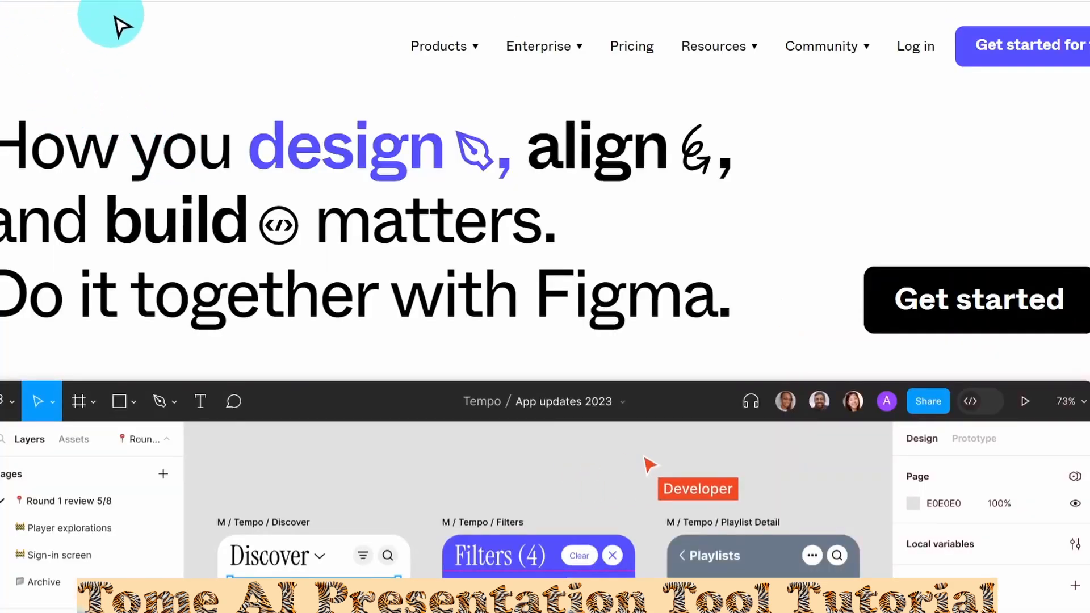
scroll(545, 307, down, 1)
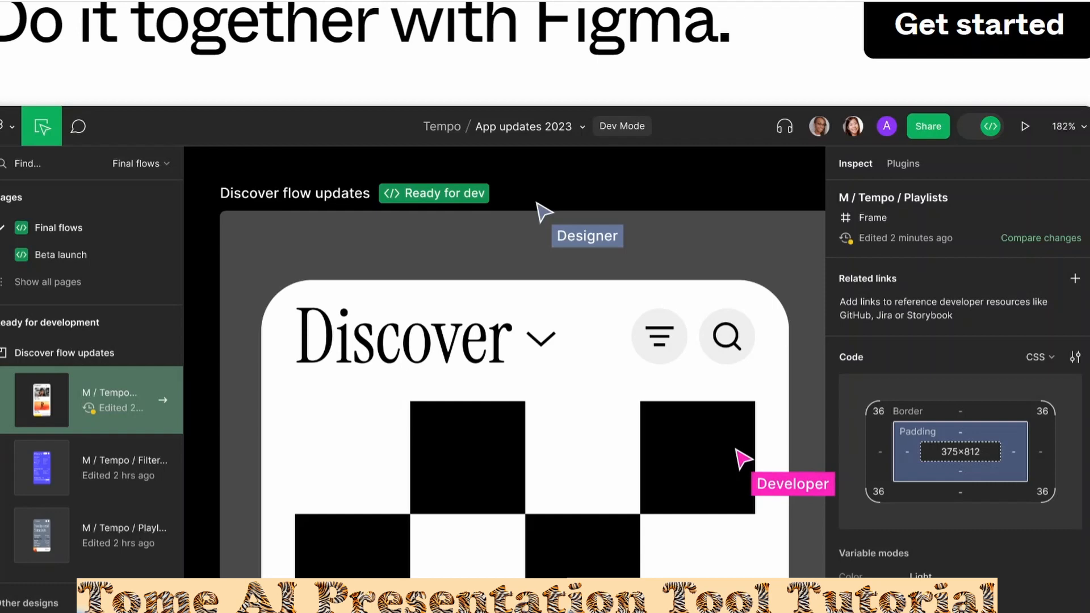
scroll(545, 307, down, 1)
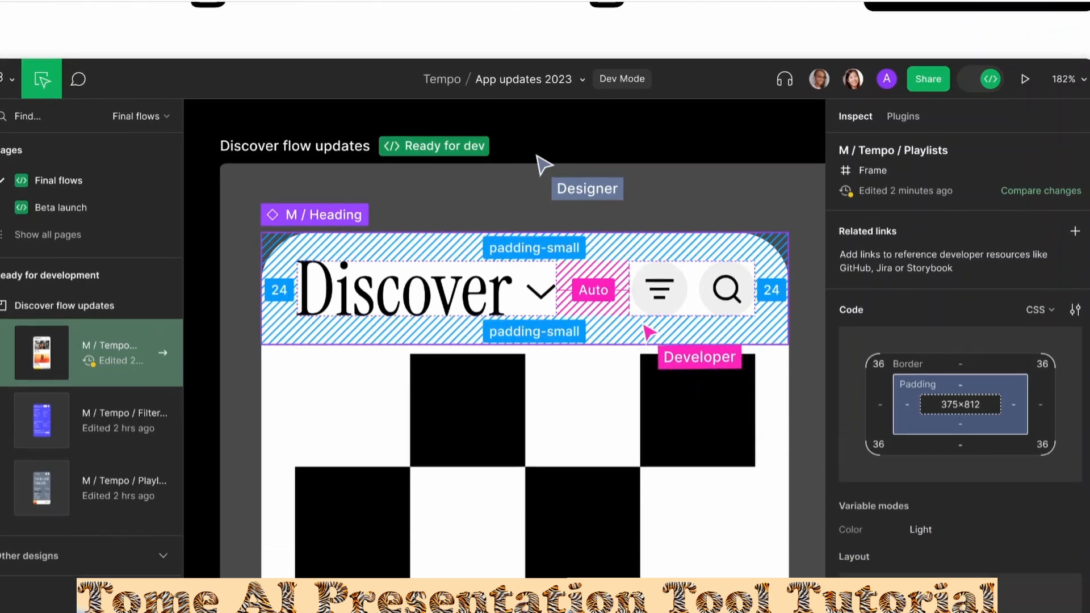
scroll(545, 306, down, 5)
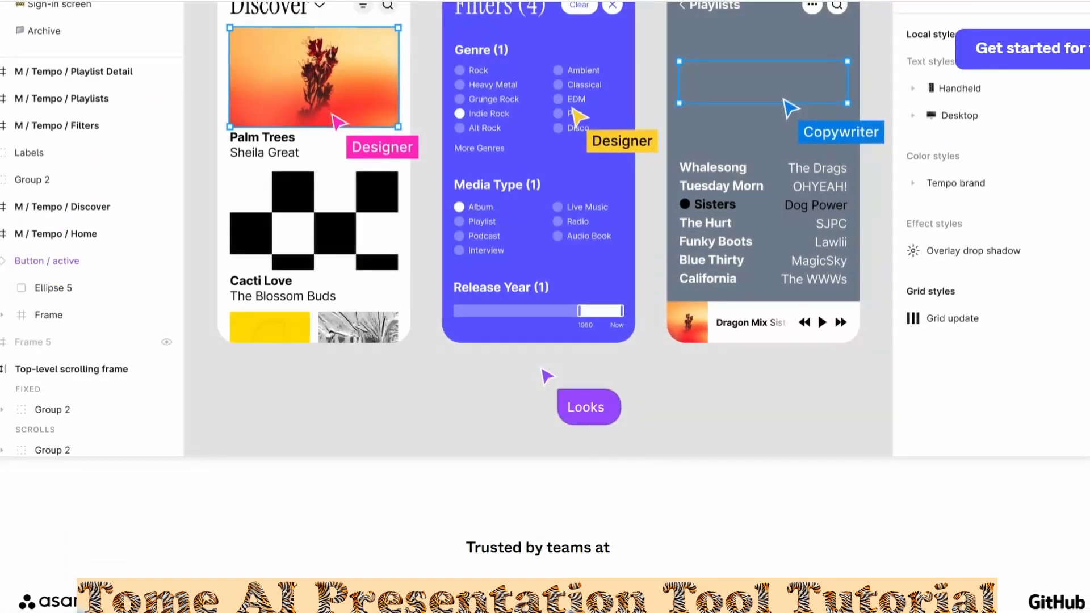
scroll(545, 307, down, 5)
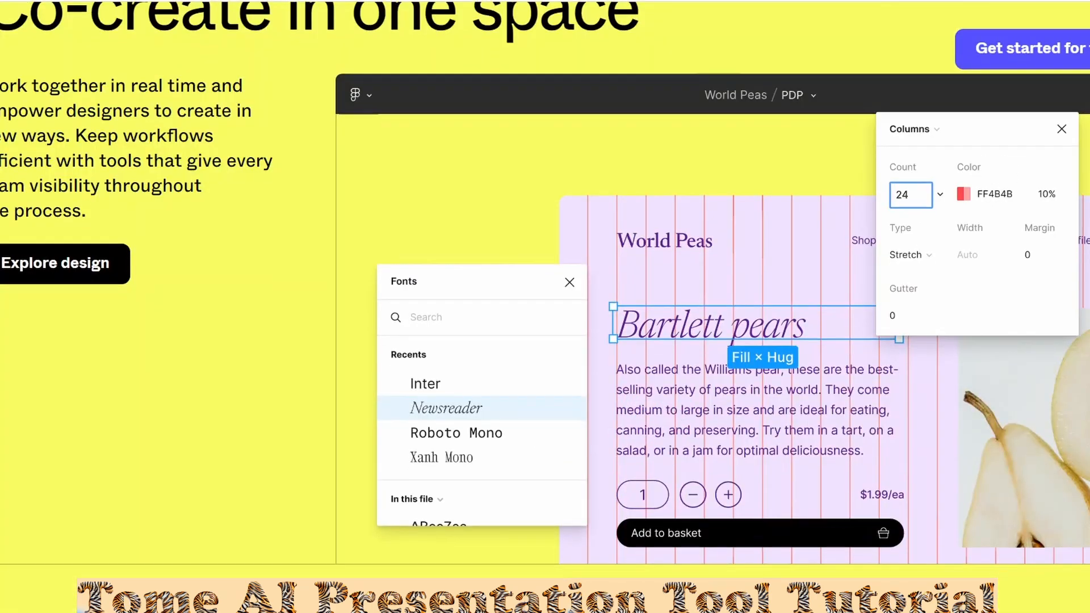
scroll(545, 307, down, 5)
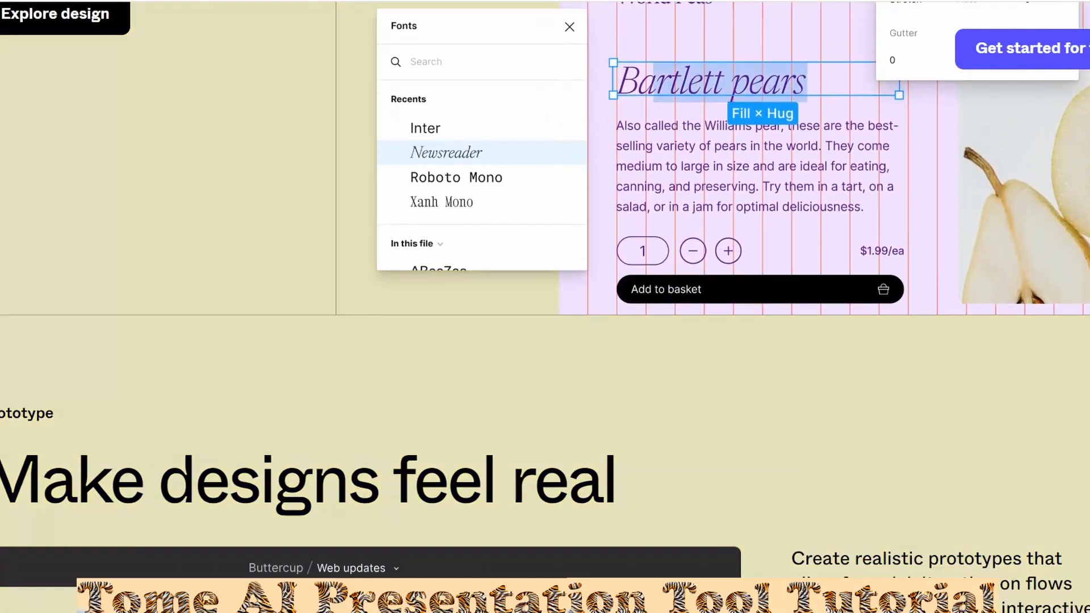
scroll(545, 307, down, 4)
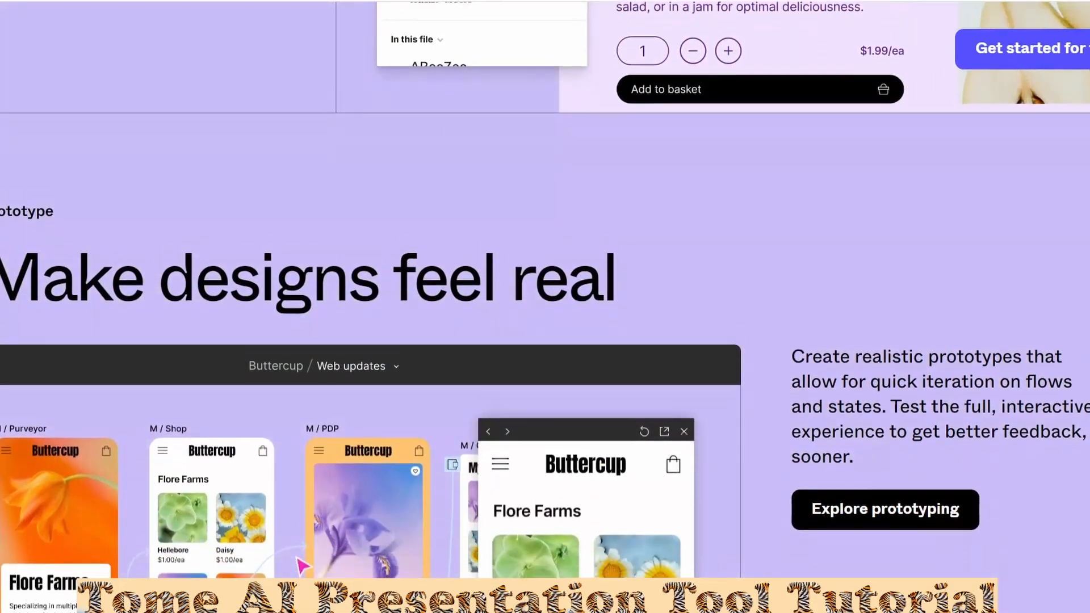
scroll(545, 307, down, 1)
scroll(545, 306, down, 2)
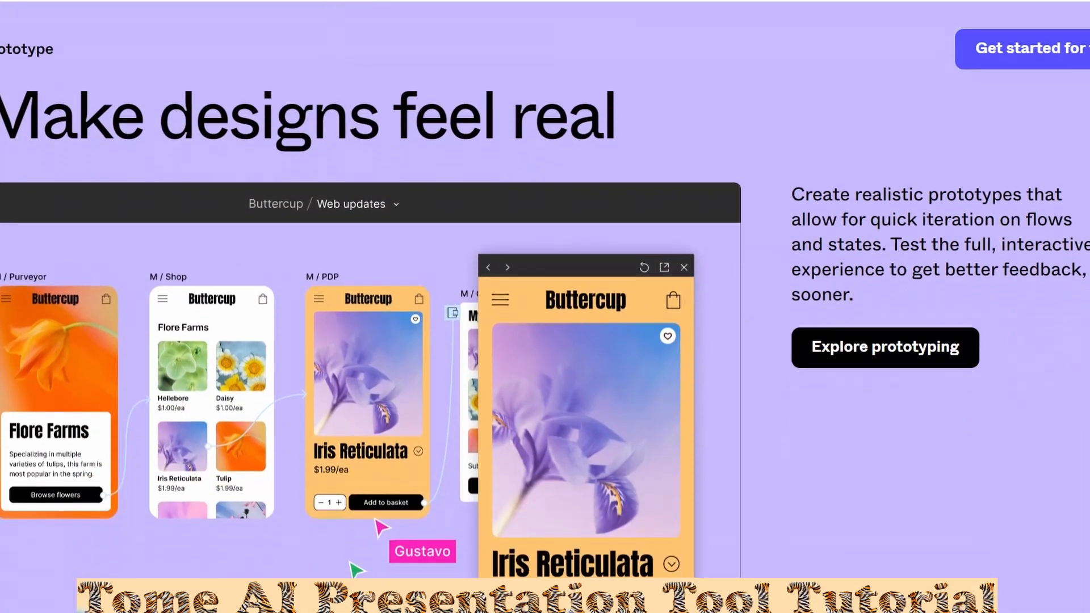
scroll(545, 307, down, 2)
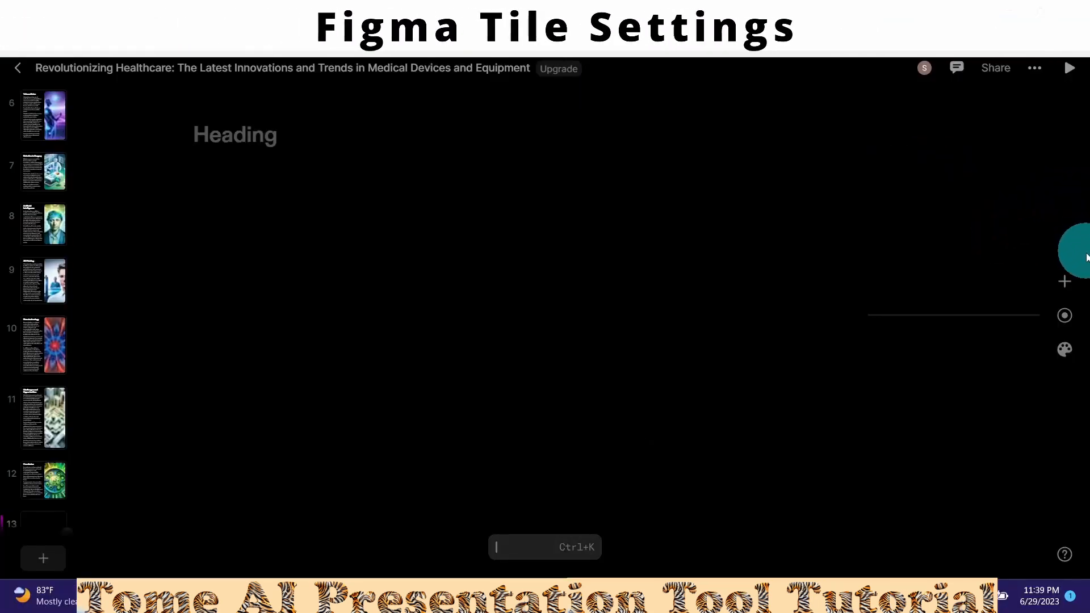
- Add a Figma embed tile to the blank page 13 by dragging it onto the slide
click(1070, 284)
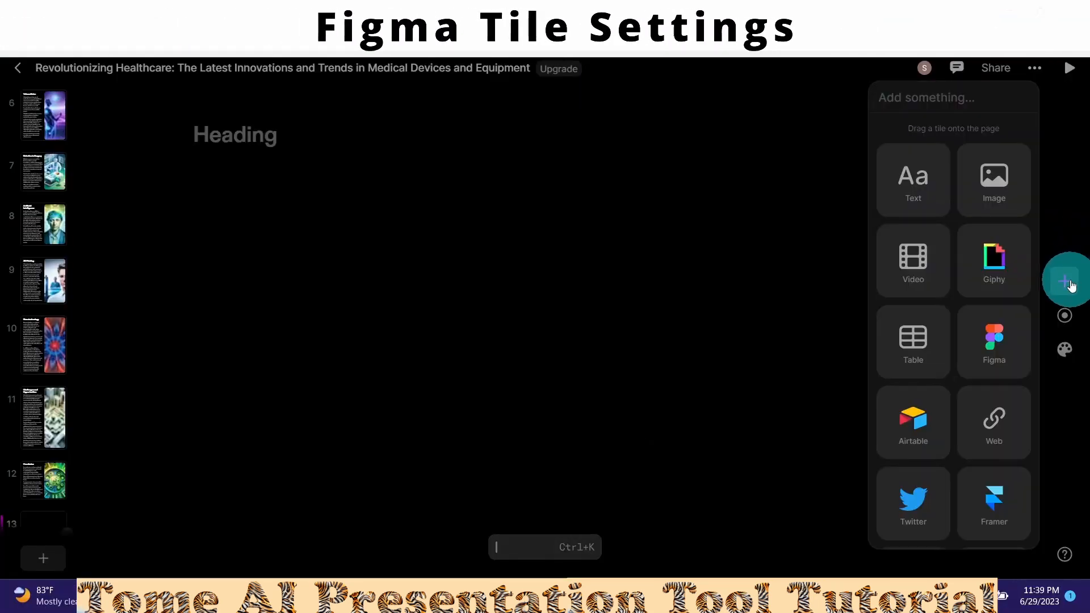
click(994, 343)
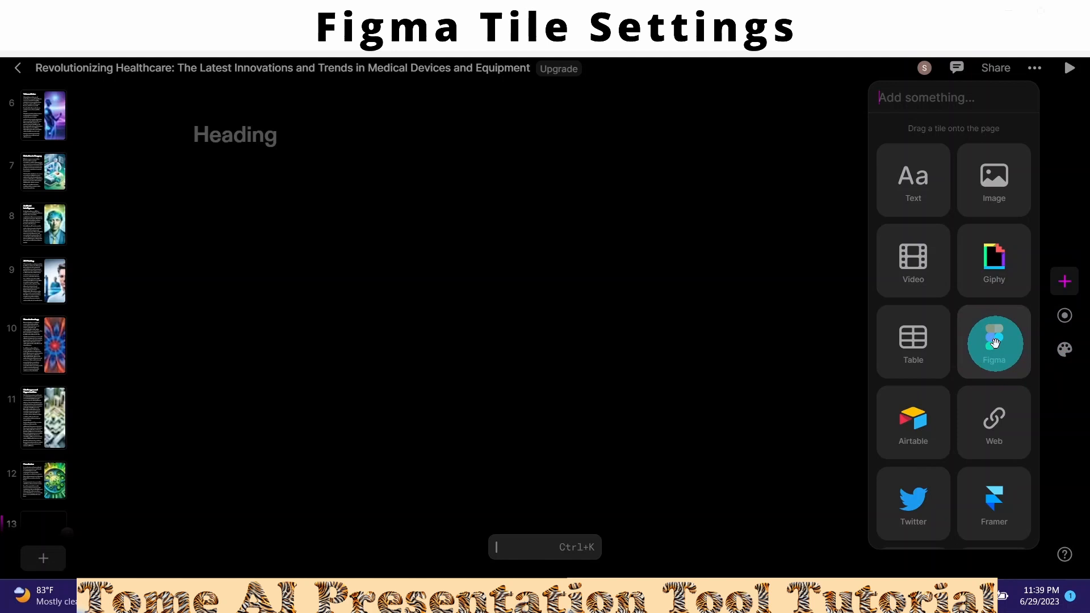
click(994, 343)
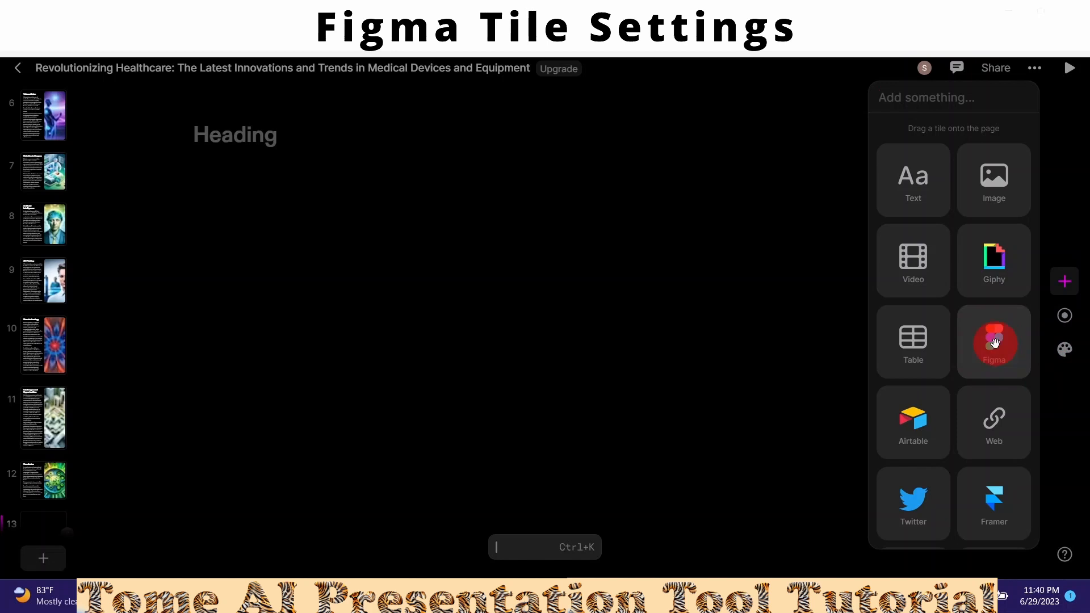
drag(994, 343, 427, 491)
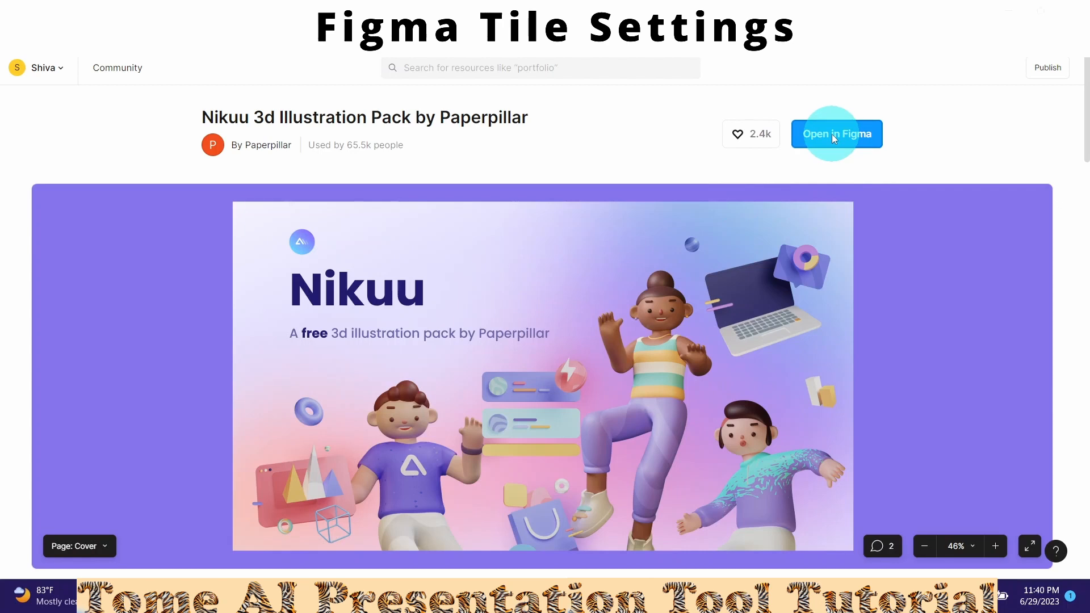
- Copy the share link of the Nikuu 3d Illustration Pack Figma file and return to Tome
click(833, 134)
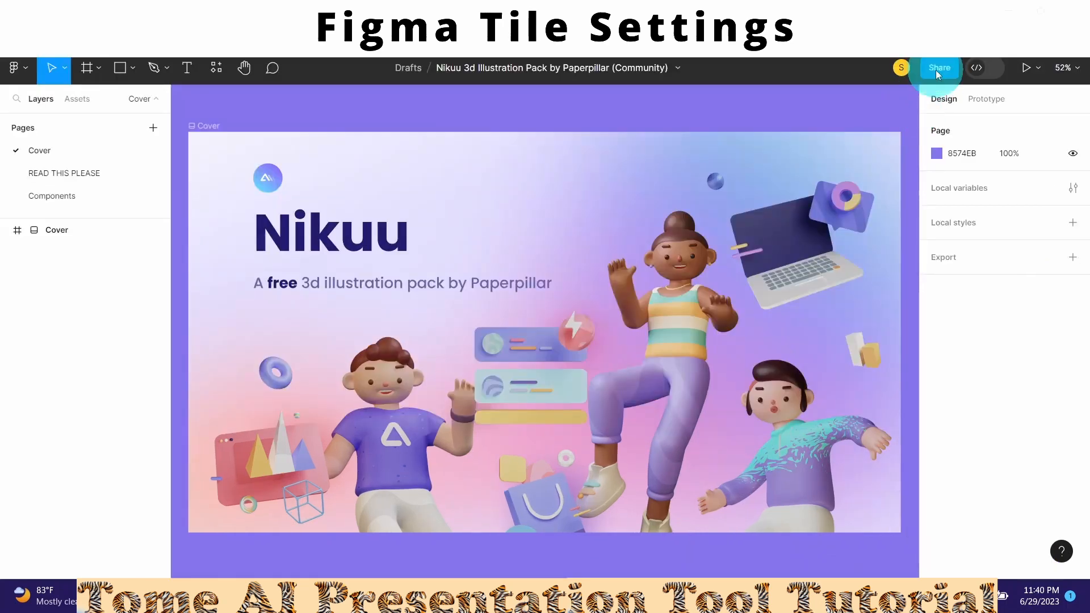
click(937, 69)
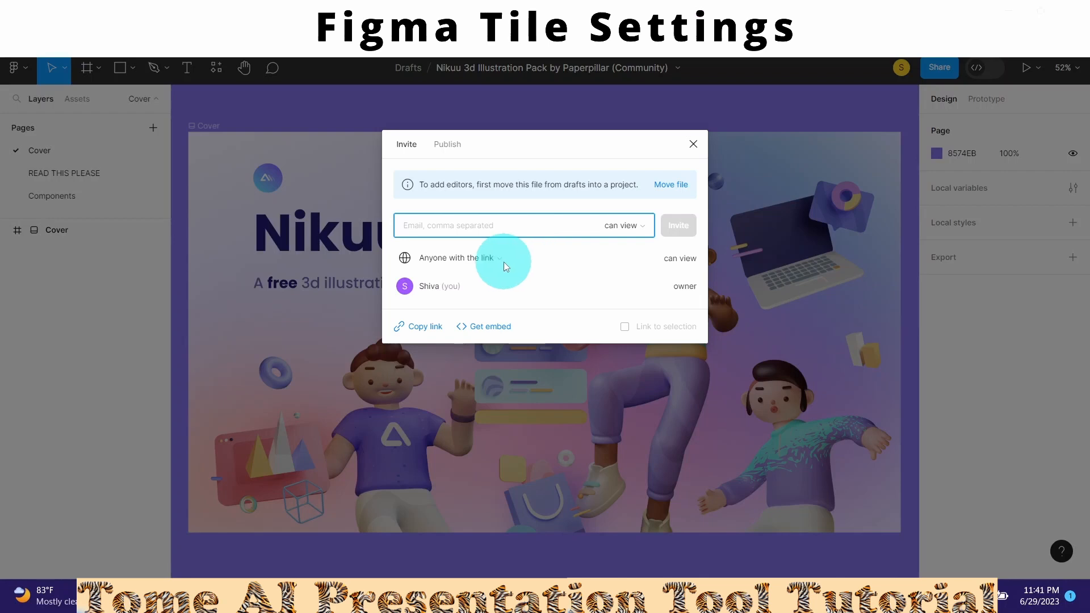
click(419, 332)
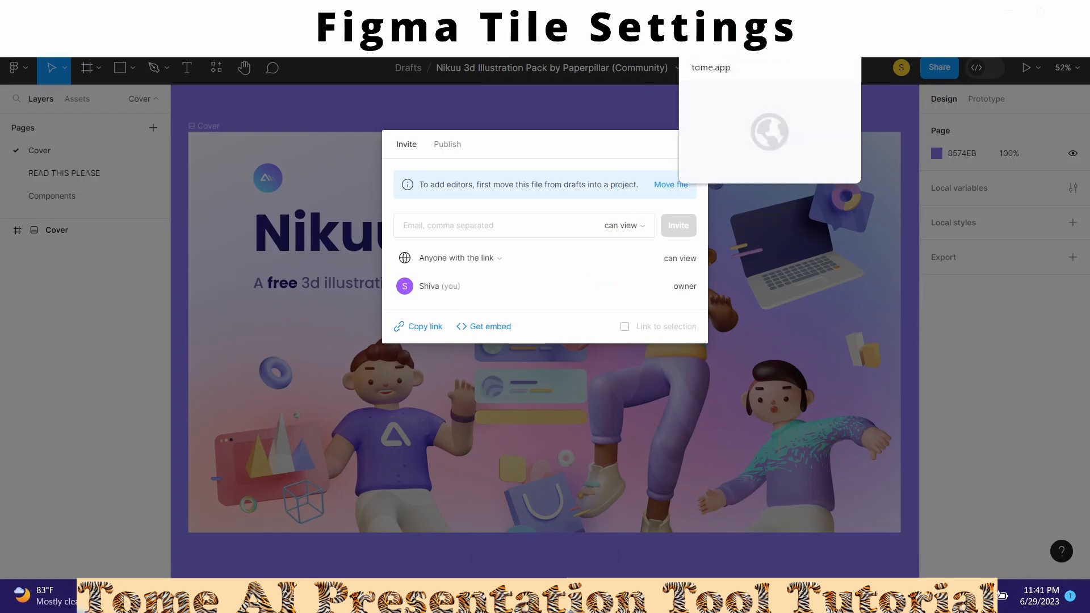
click(720, 11)
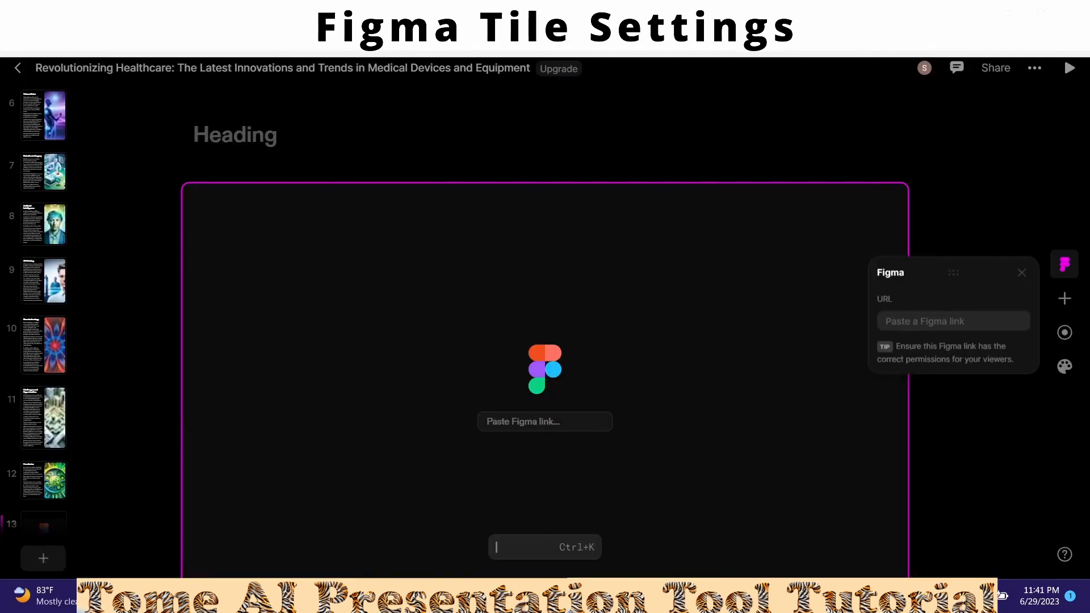
- Paste the copied Nikuu file link into the Figma tile's URL field
click(895, 317)
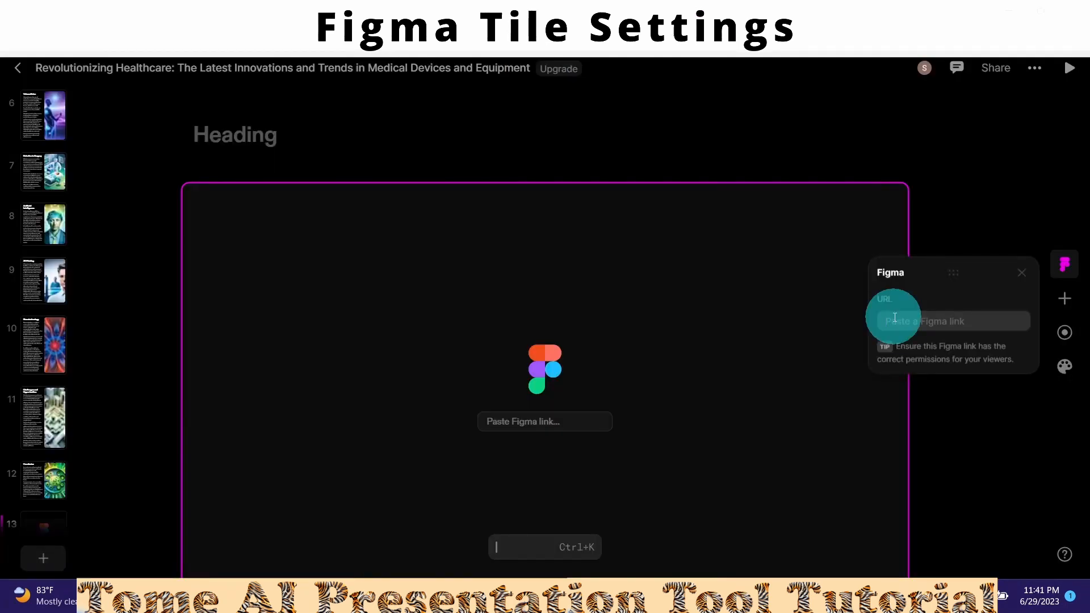
key(ctrl+v)
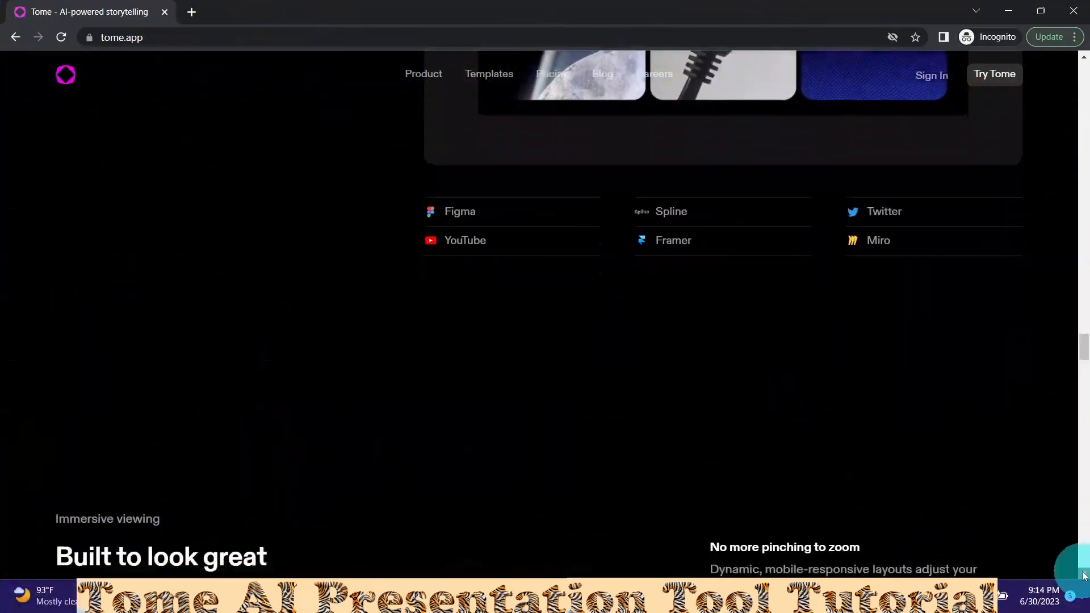
- Return to the Tome dashboard of recent templates and open the account dropdown
click(1084, 575)
drag(1084, 575, 1084, 575)
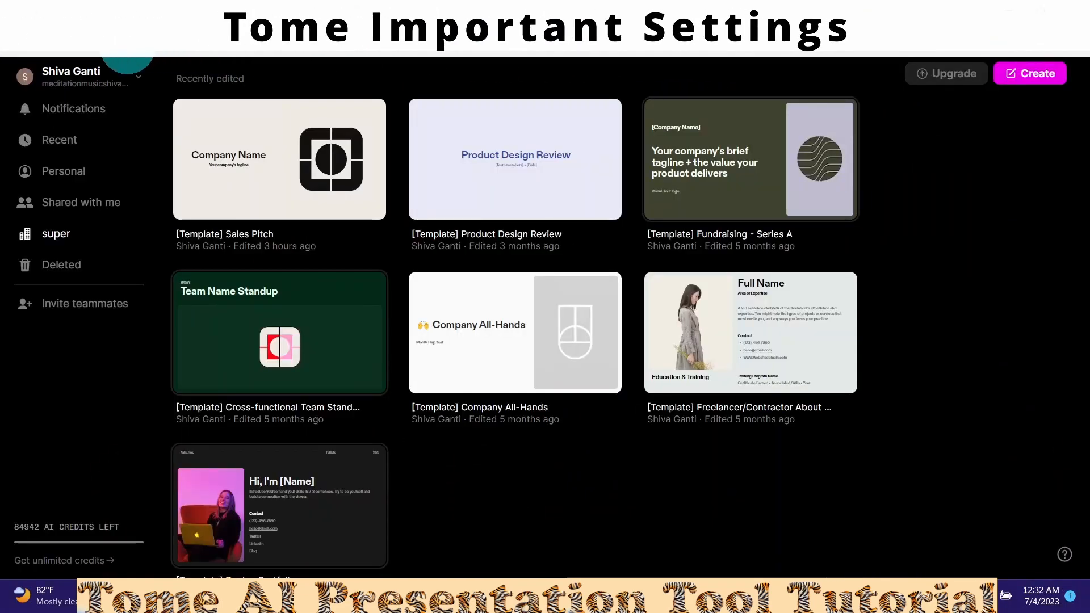
click(87, 84)
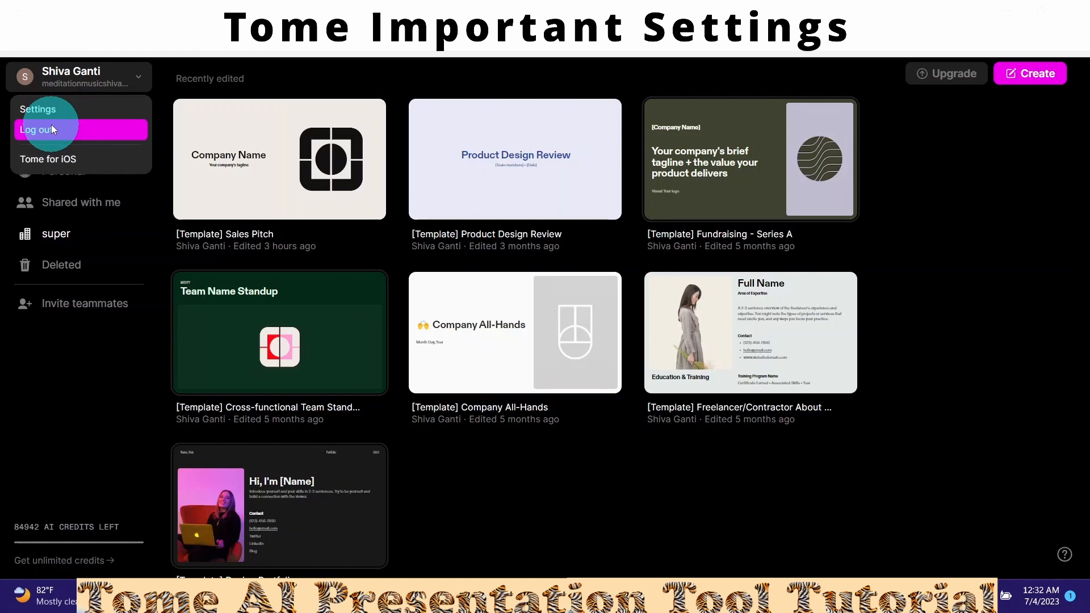
click(64, 162)
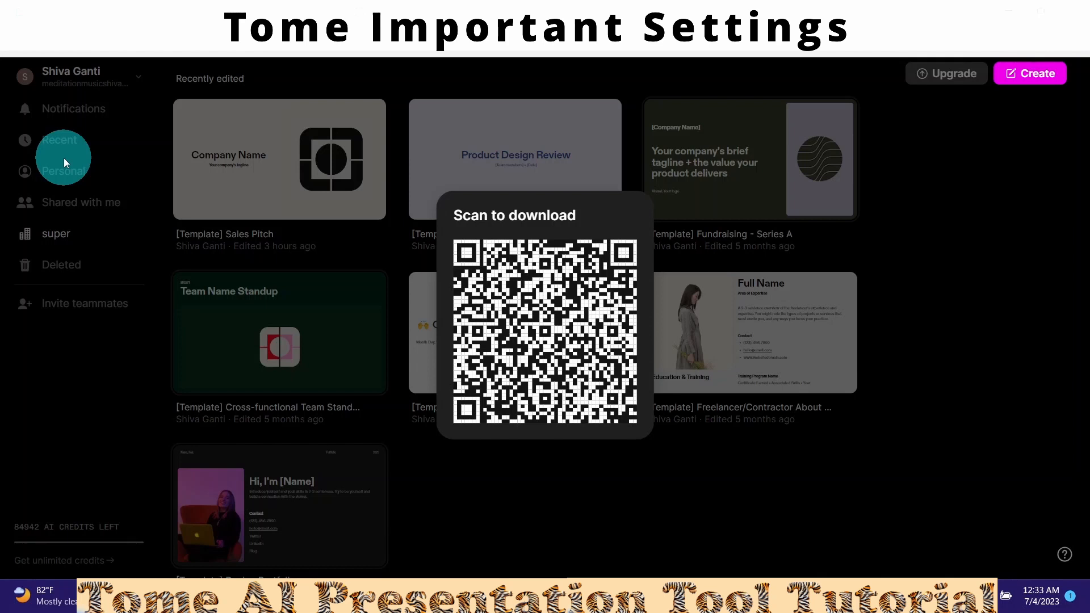
click(63, 158)
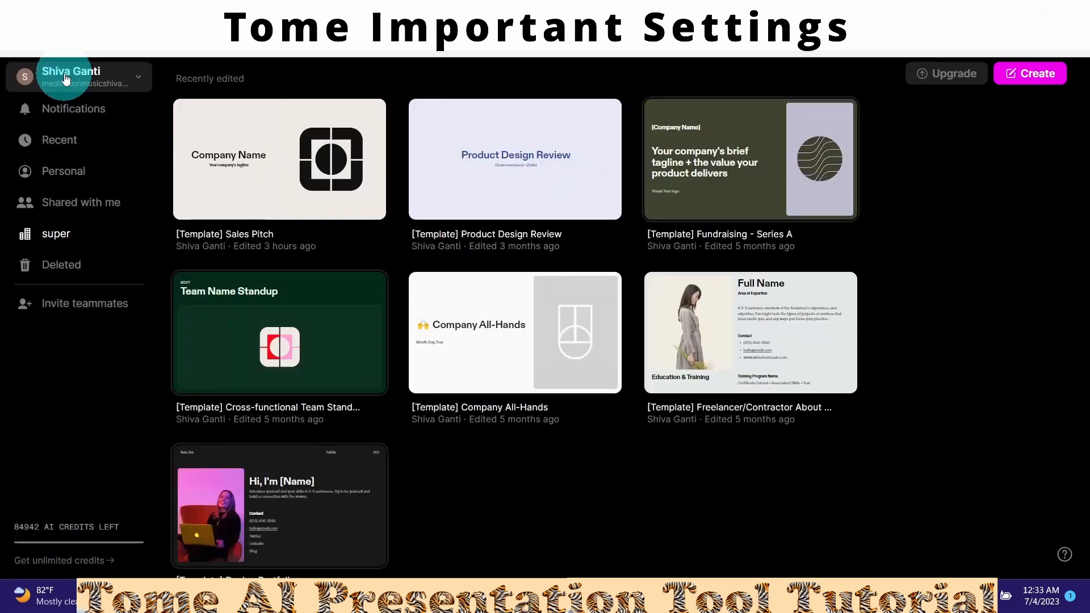
click(61, 73)
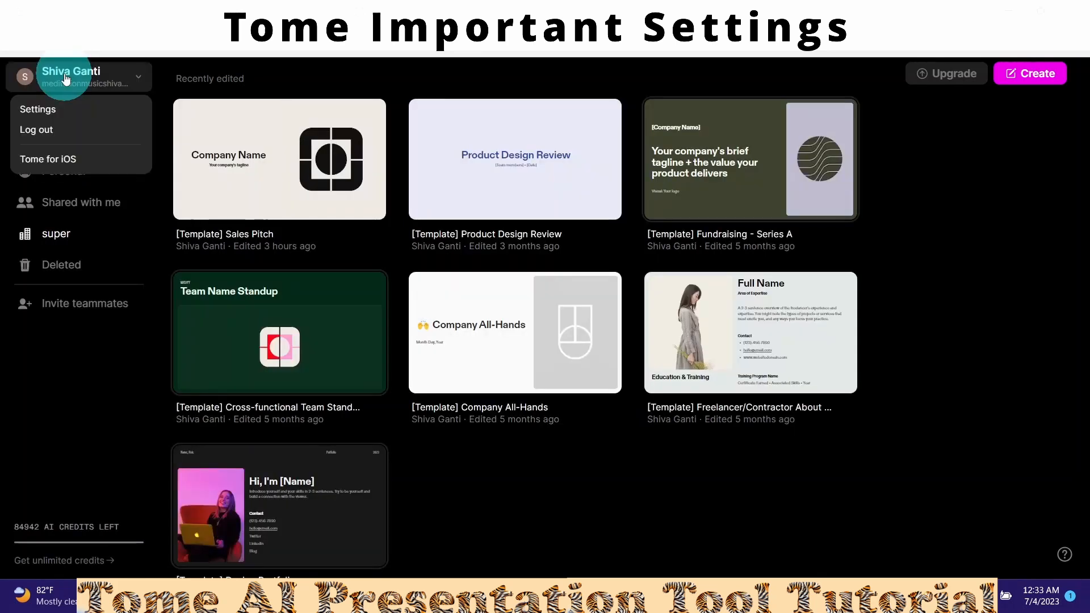
- Open Settings, view My account, then the super workspace's name, URL and branding page
click(34, 114)
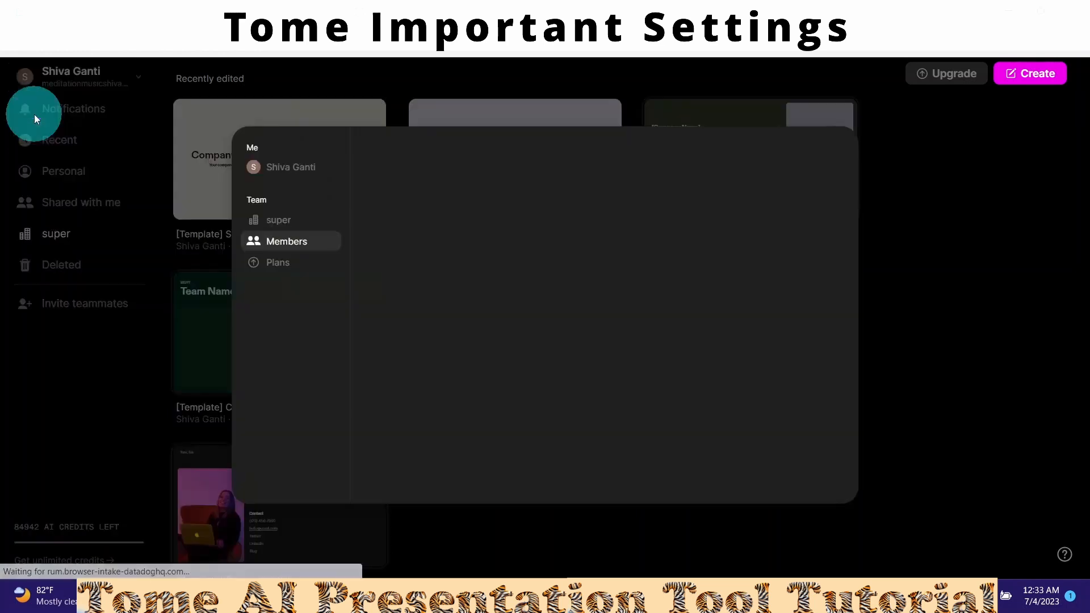
click(277, 172)
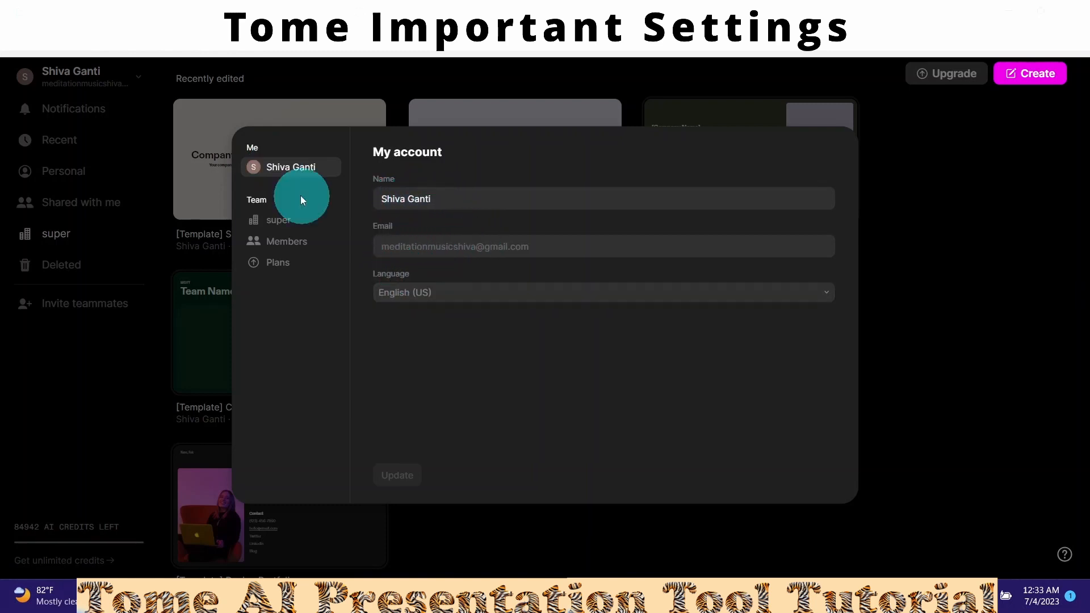
click(271, 223)
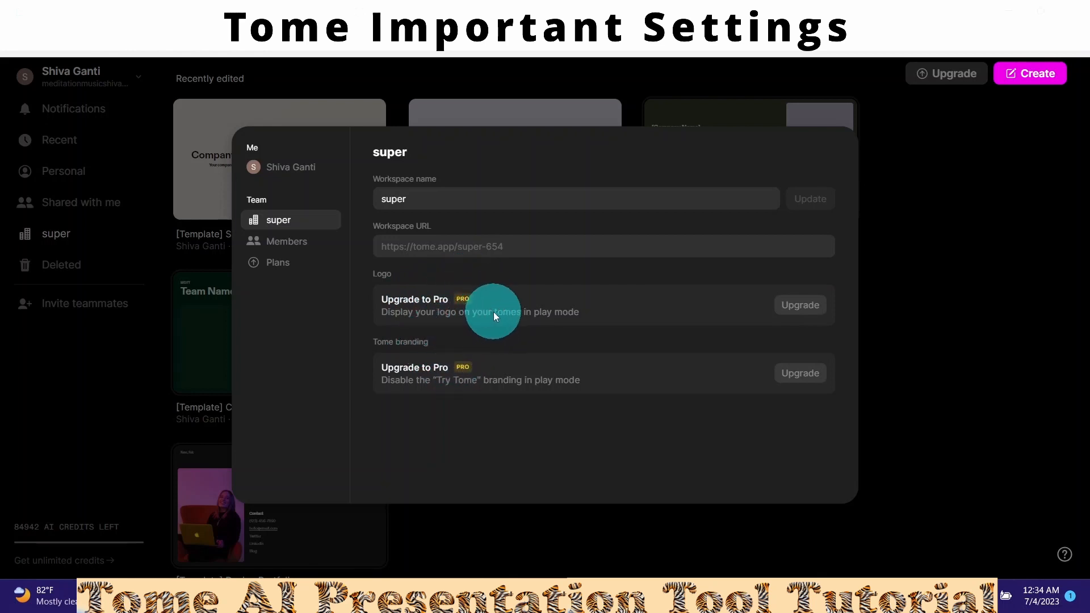
- View the workspace Members list, then the Plans page comparing Free, Pro and Enterprise
click(287, 242)
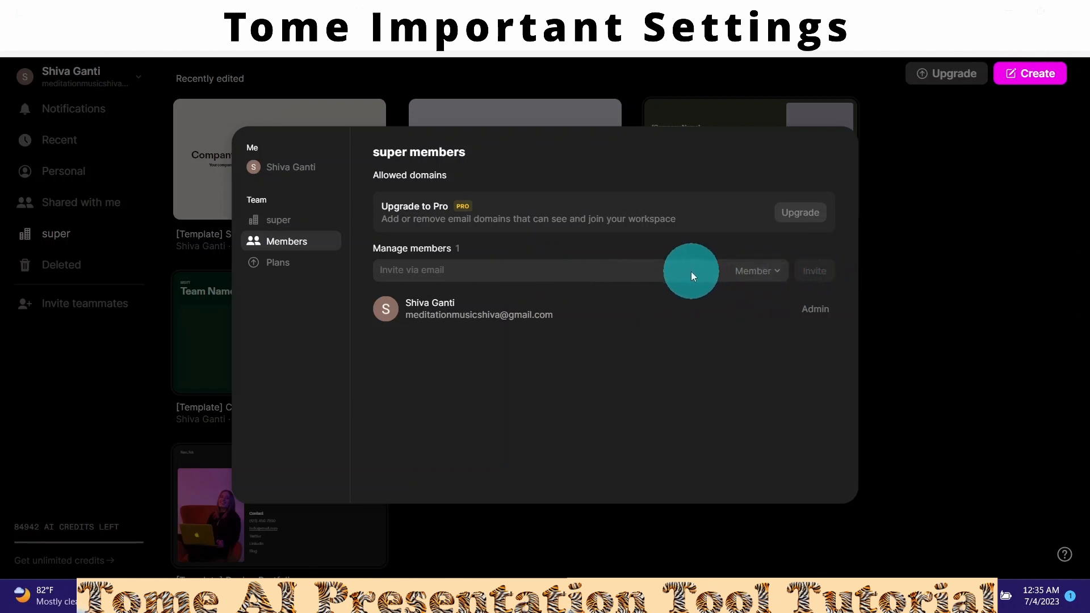
click(277, 269)
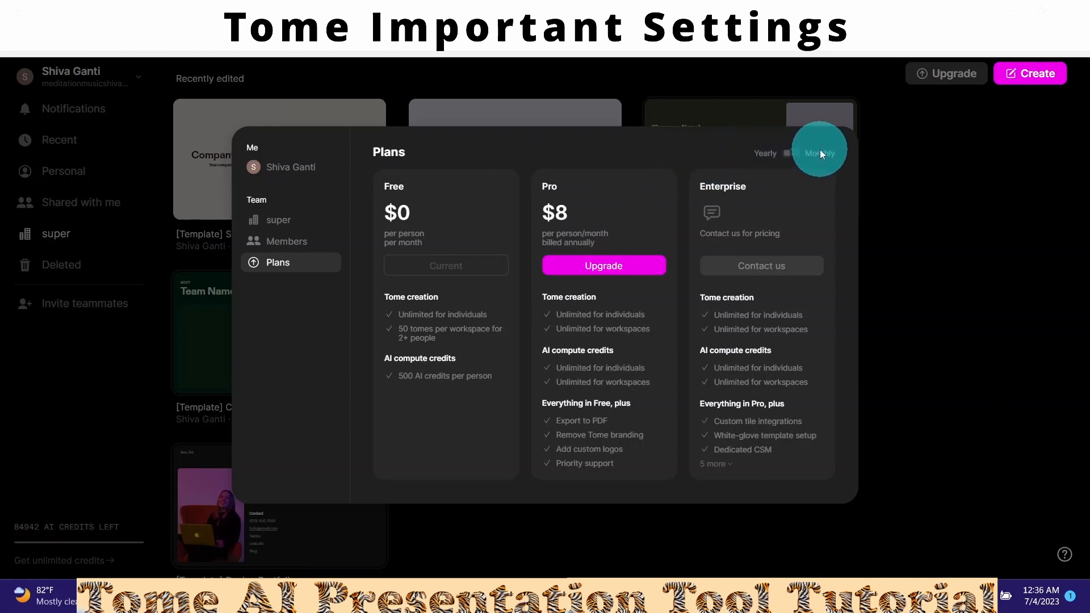
- Switch the Pro pricing to monthly billing, then close the settings window
click(750, 152)
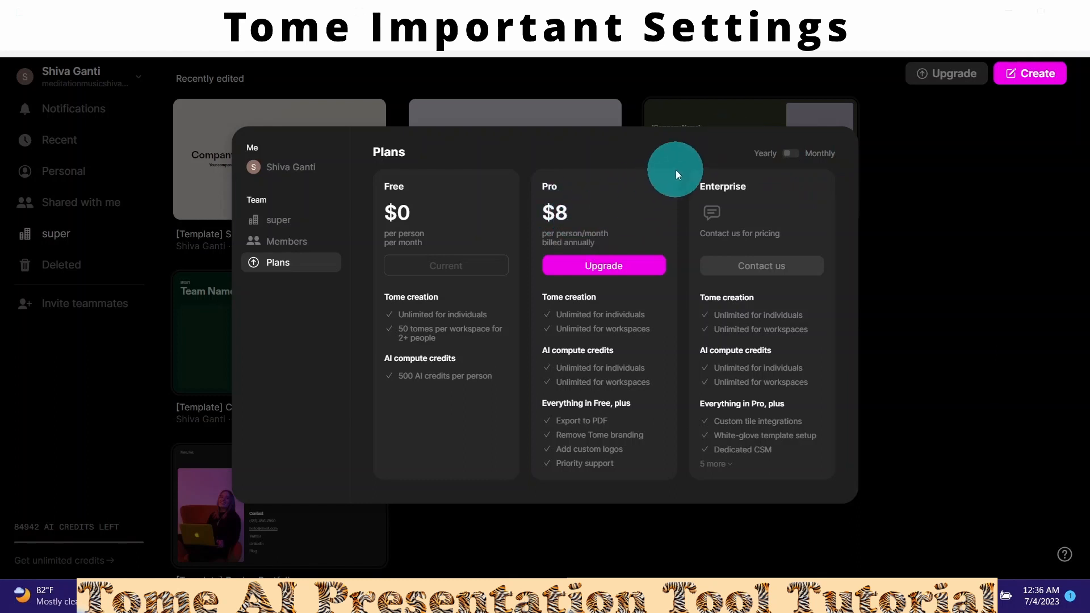
click(795, 152)
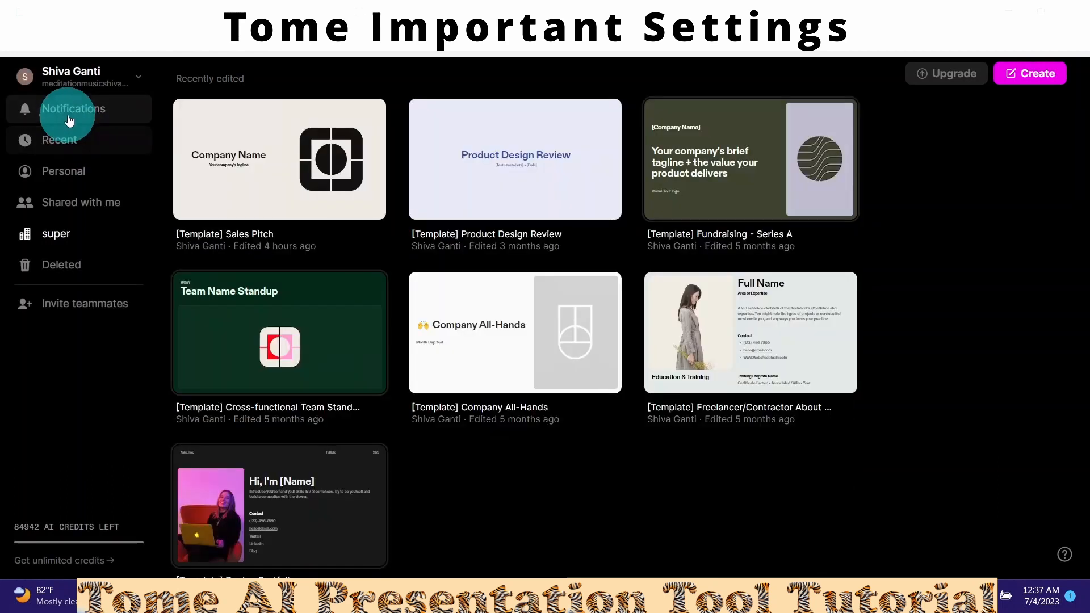
- Check the credit notifications, then show the Recent page of viewed presentations
click(66, 116)
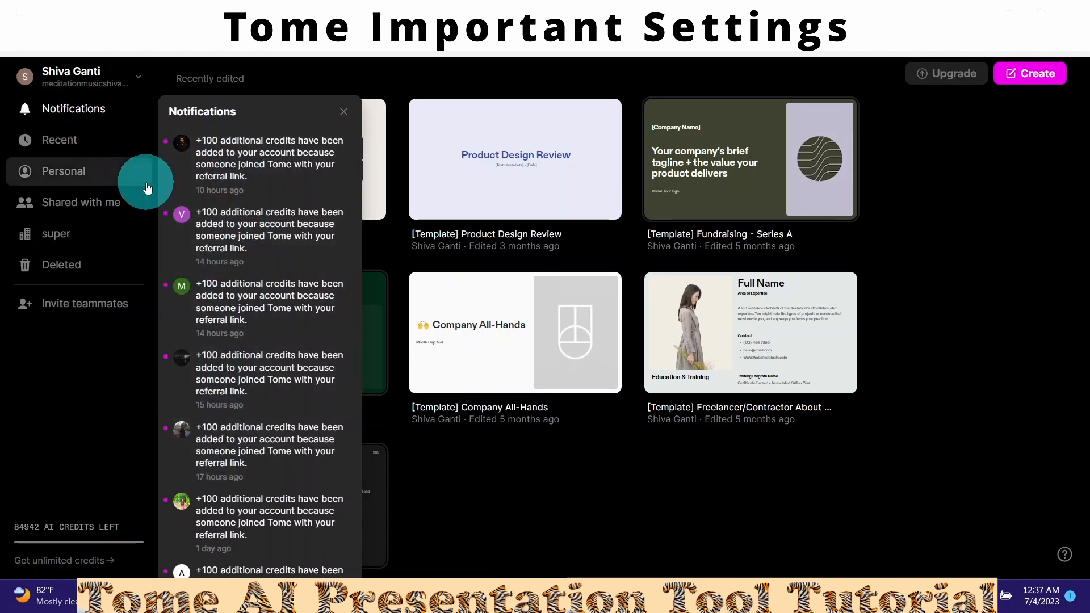
click(55, 146)
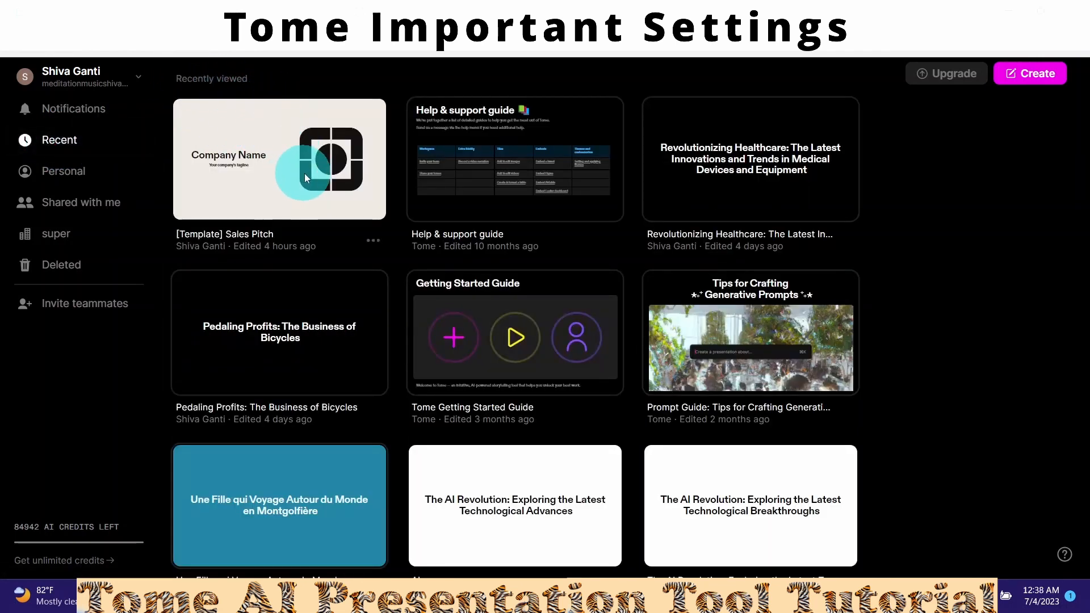
- Browse the Personal, Shared with me and super lists, ending on the Deleted page
click(60, 174)
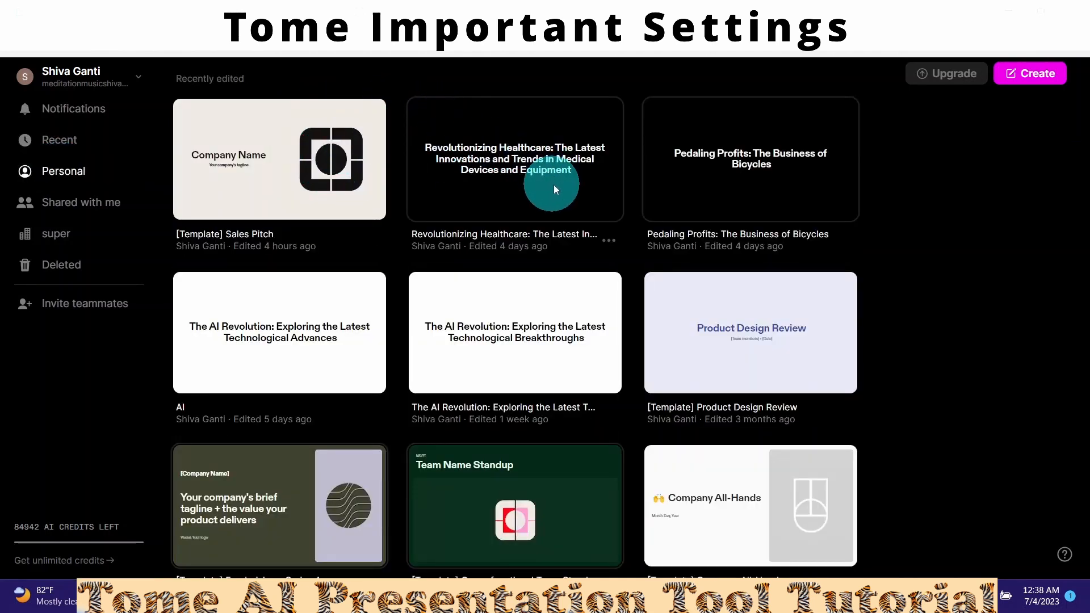
click(61, 202)
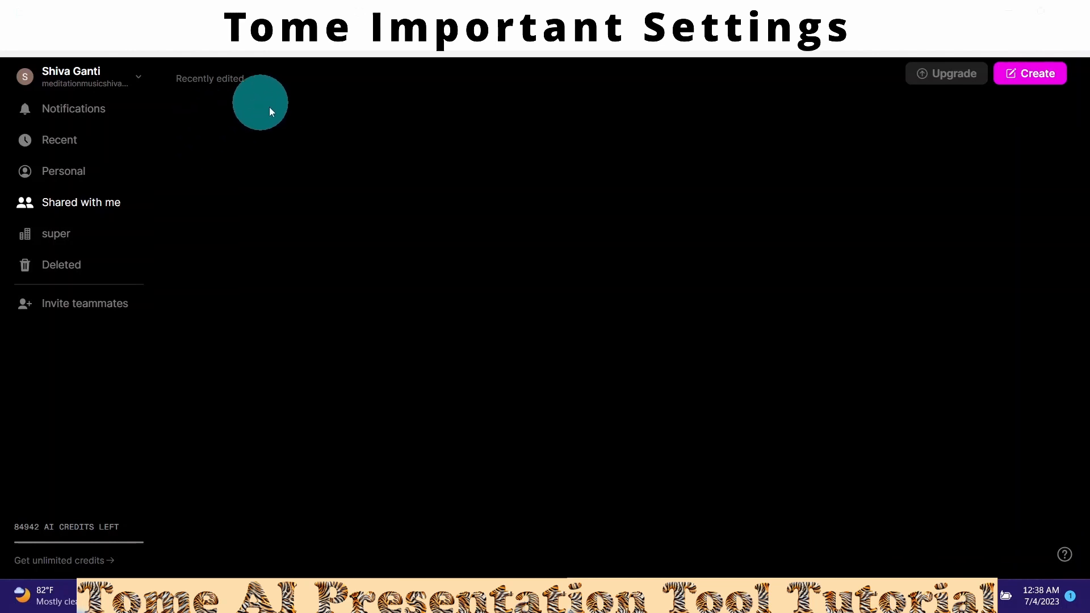
click(47, 237)
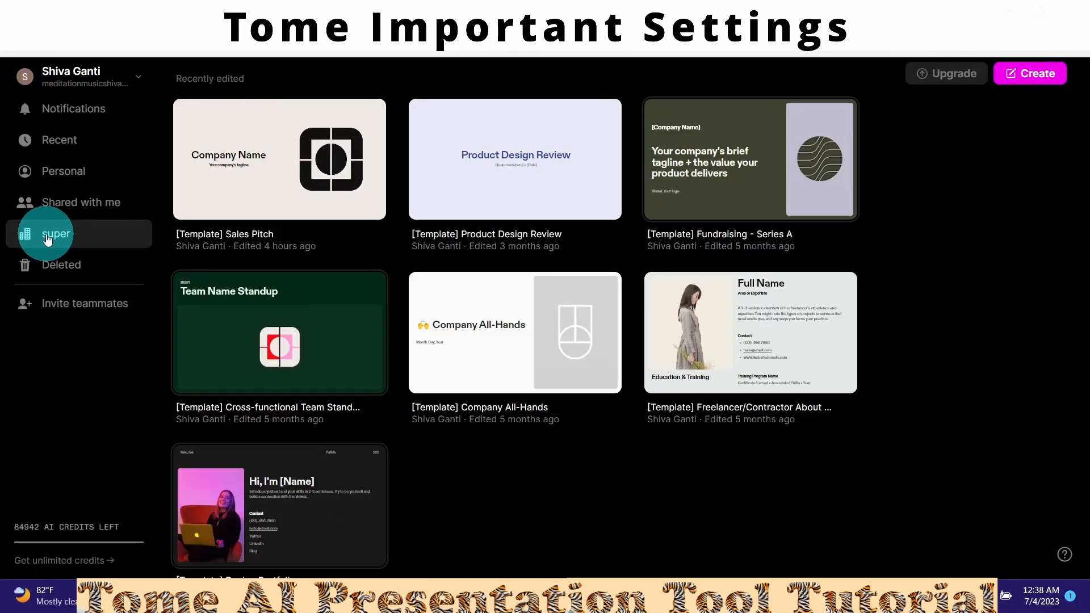
click(51, 269)
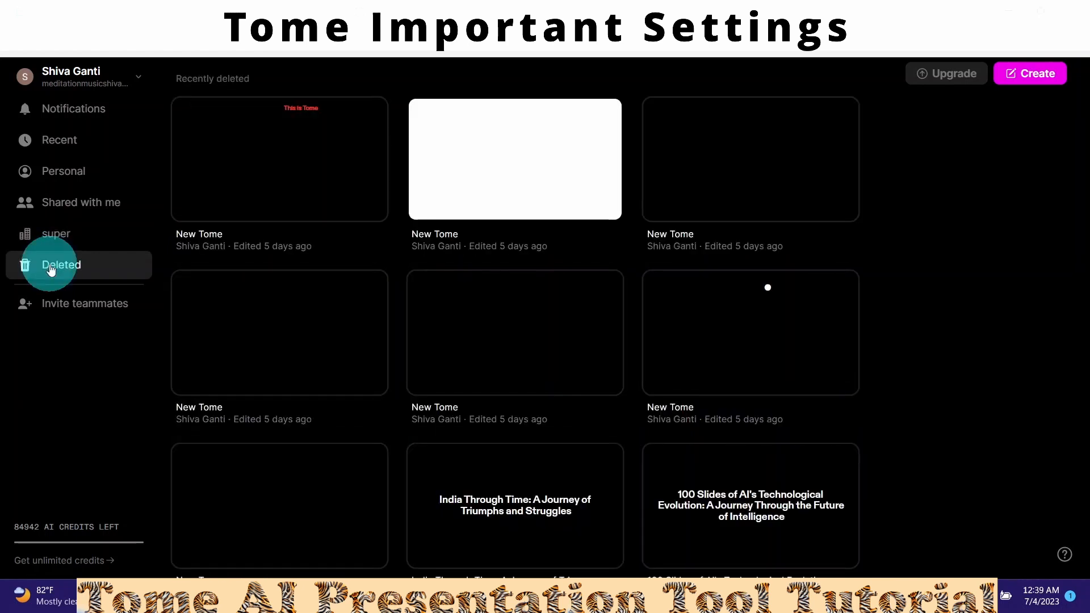
- Look at the teammate email invite option, close members settings, and open the unlimited-credits plans
click(51, 310)
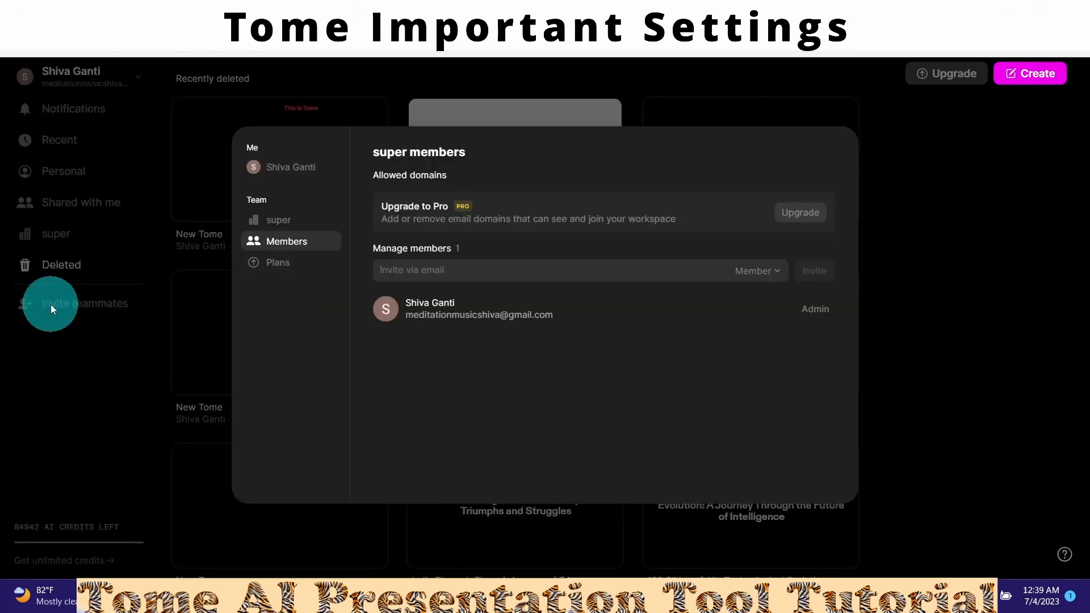
click(460, 272)
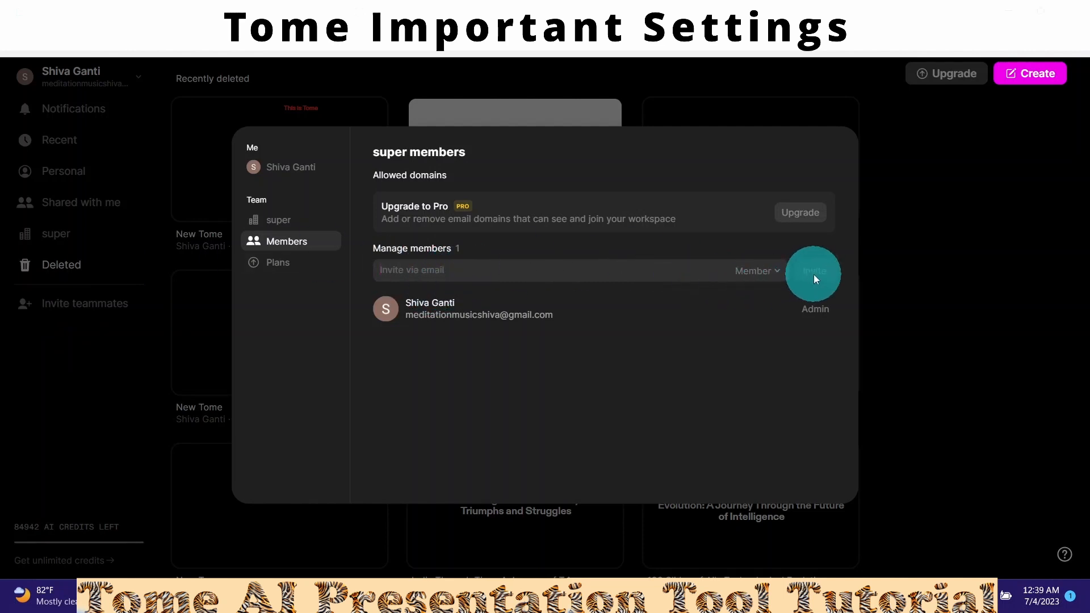
click(34, 496)
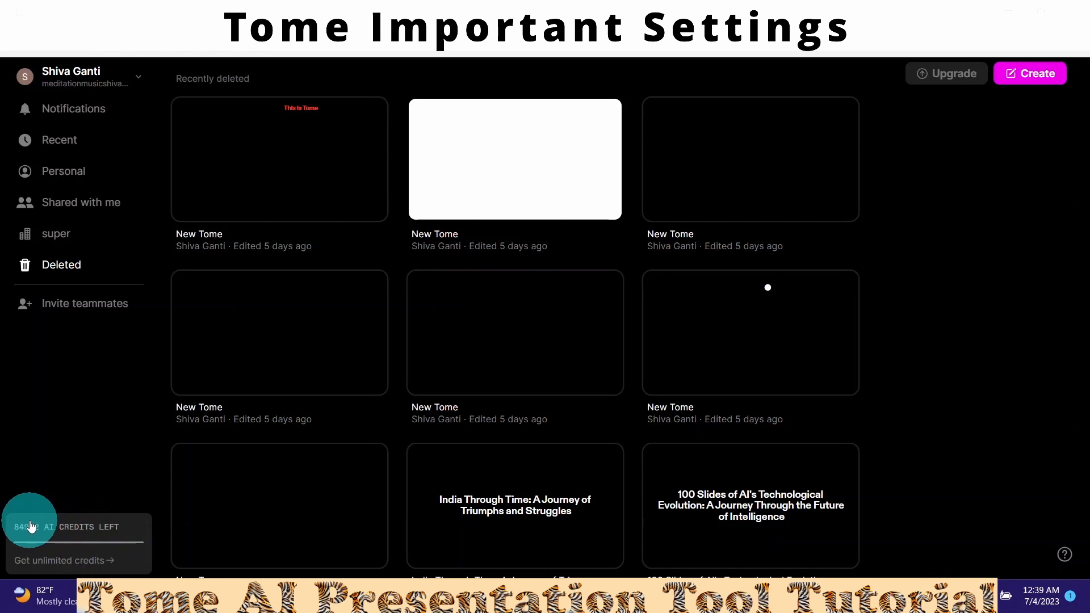
click(52, 565)
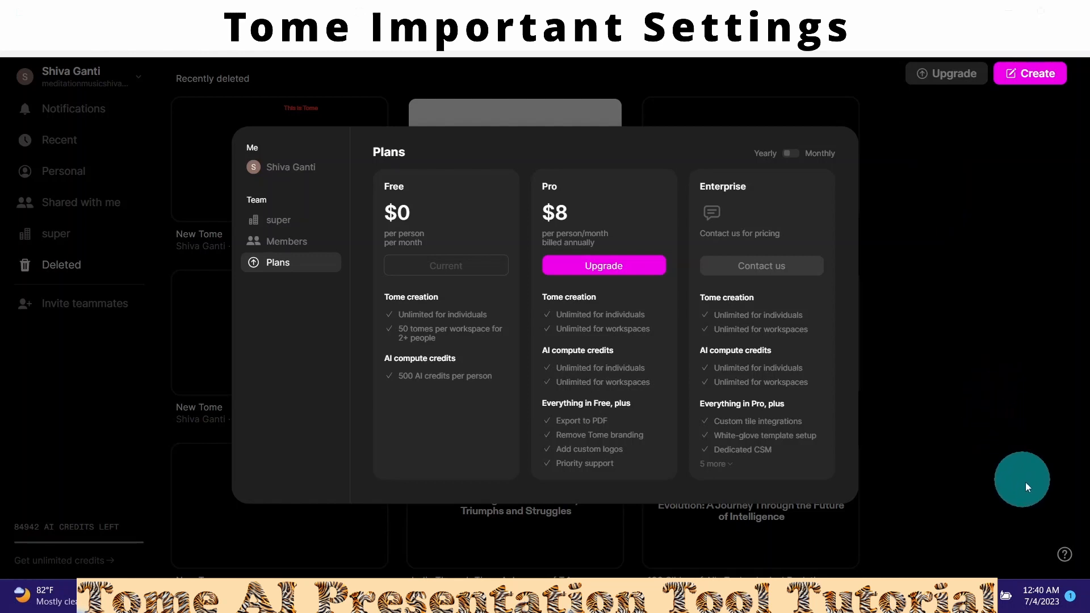
- Skim the Getting started guide from the ? menu, then open the Help & support guide
click(1065, 555)
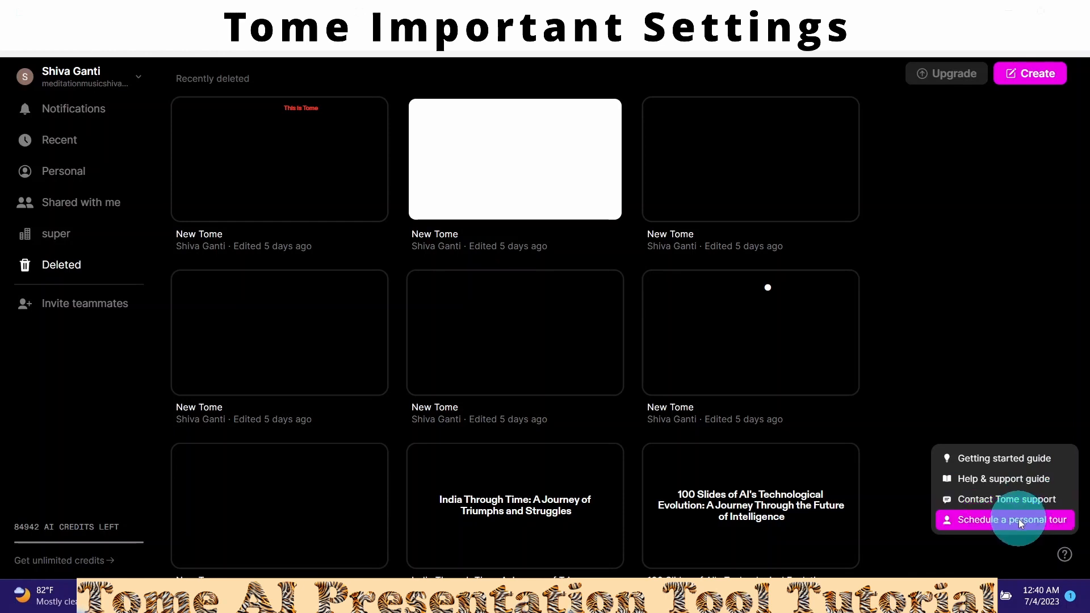
click(1003, 459)
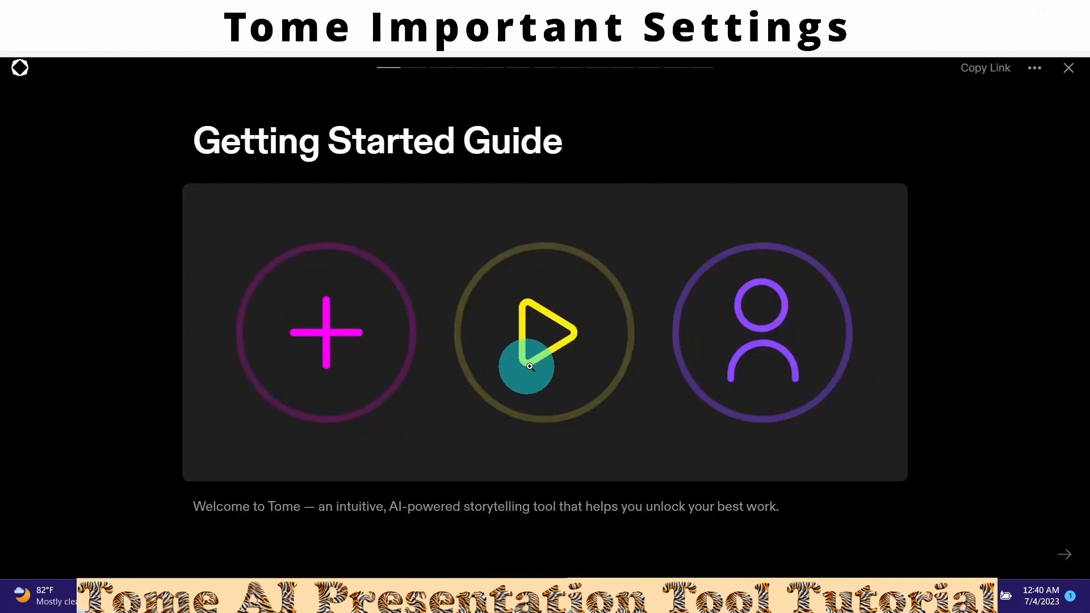
scroll(543, 366, down, 1)
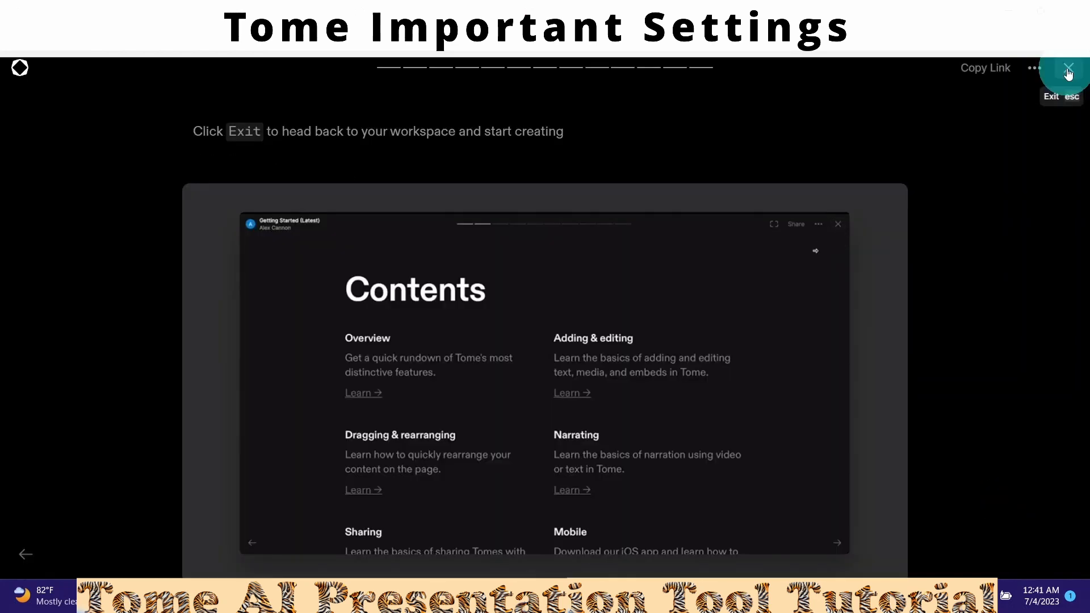
click(1068, 71)
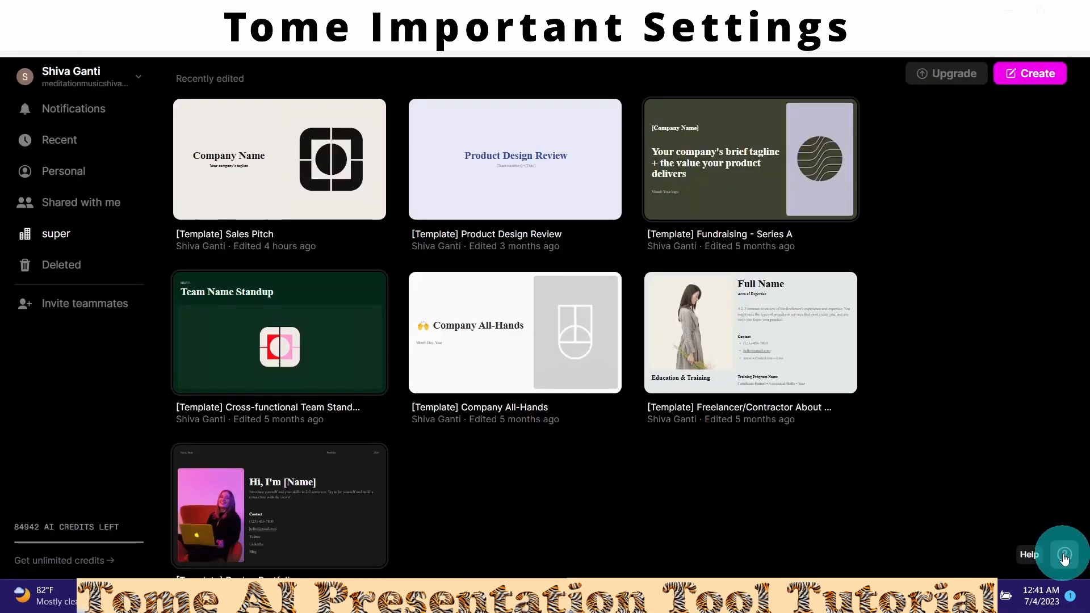
click(1065, 555)
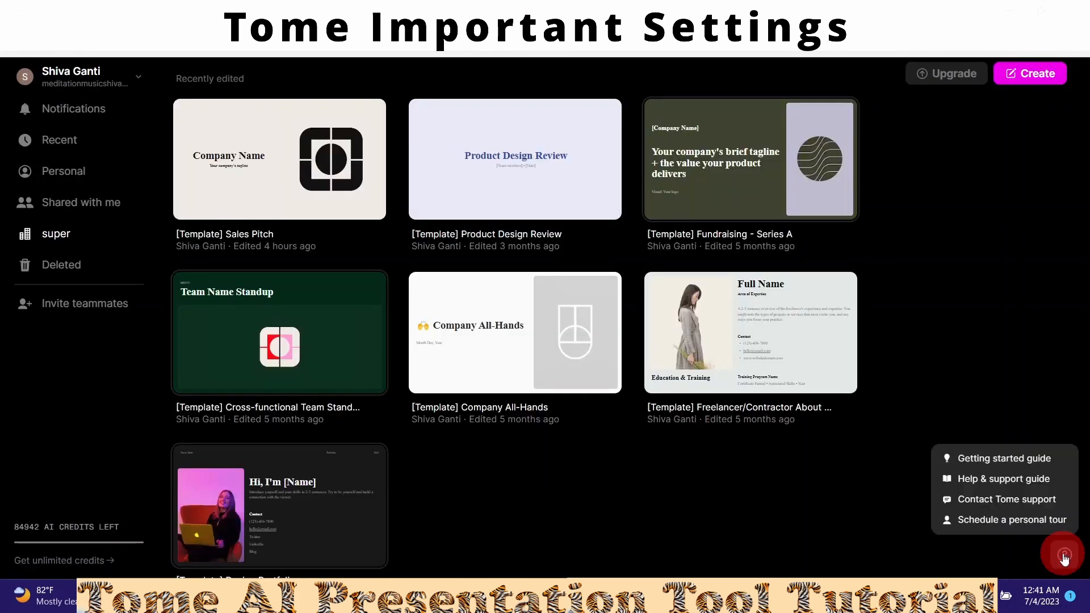
click(978, 480)
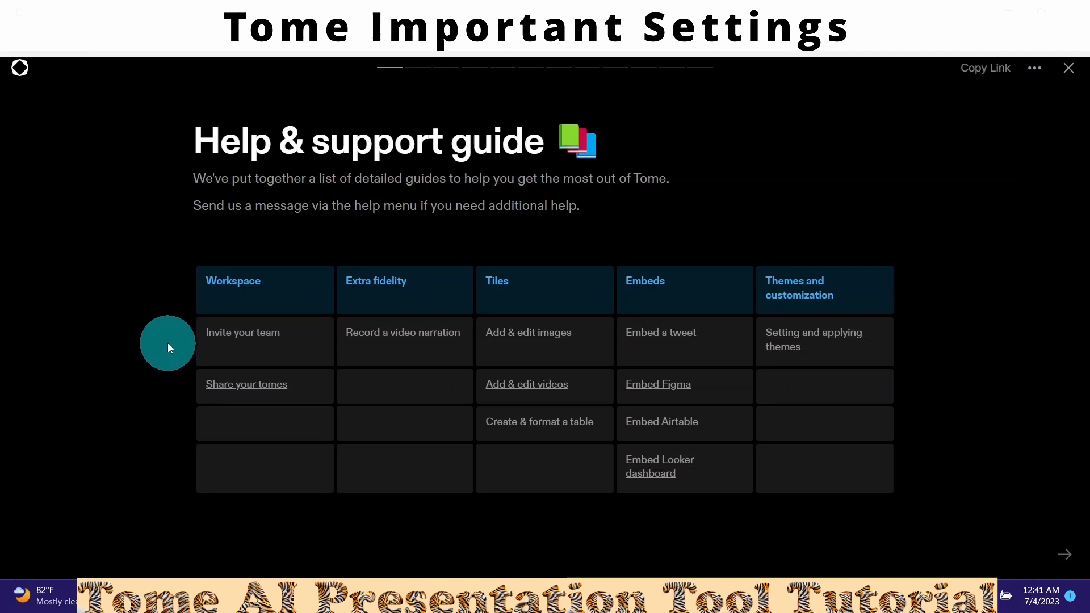
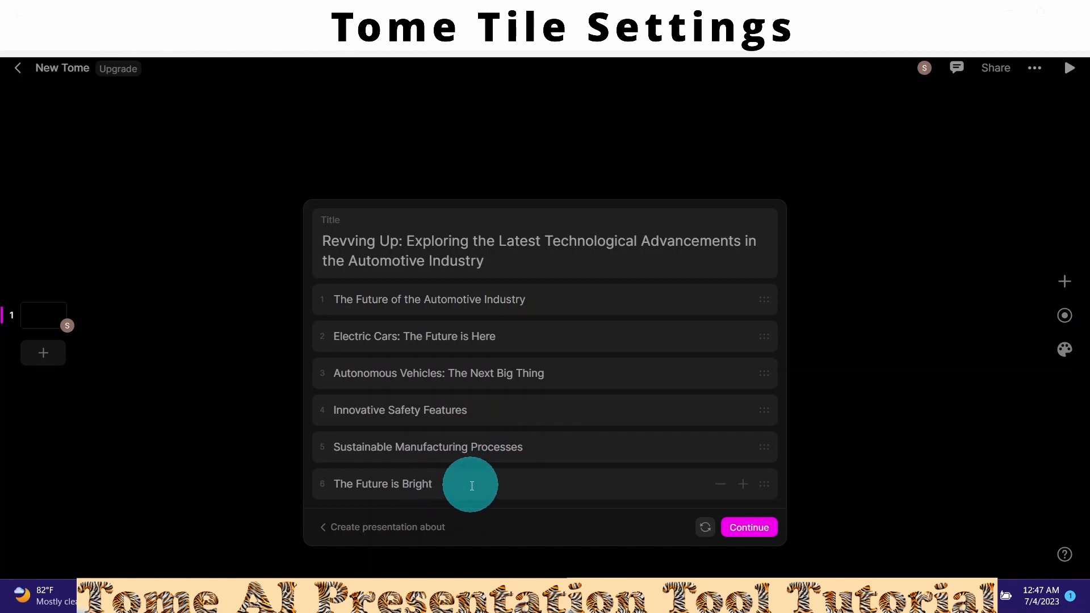
- Generate the eight-page automotive technology deck from the outline and bring up the tile picker
click(743, 530)
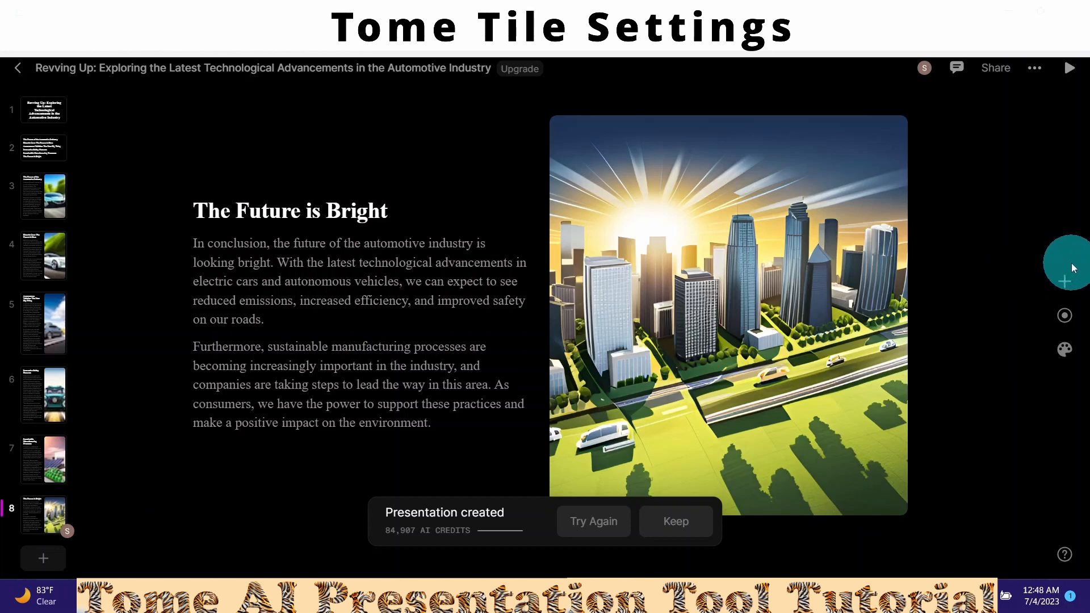
click(1065, 285)
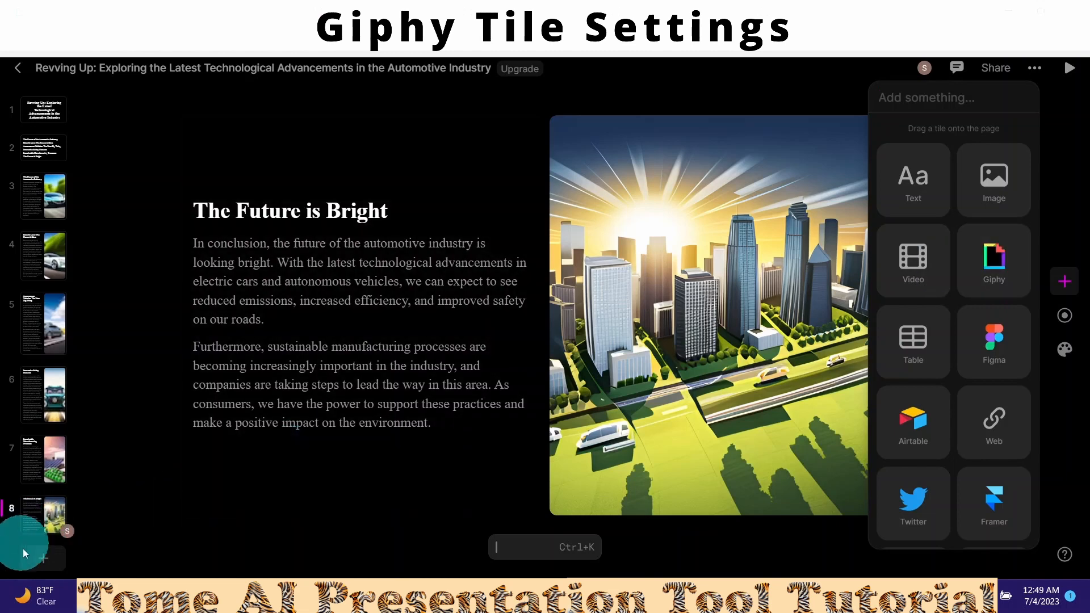
- Add page 9 headed 'Giphy tile example' and drop an empty Giphy tile onto it
click(32, 556)
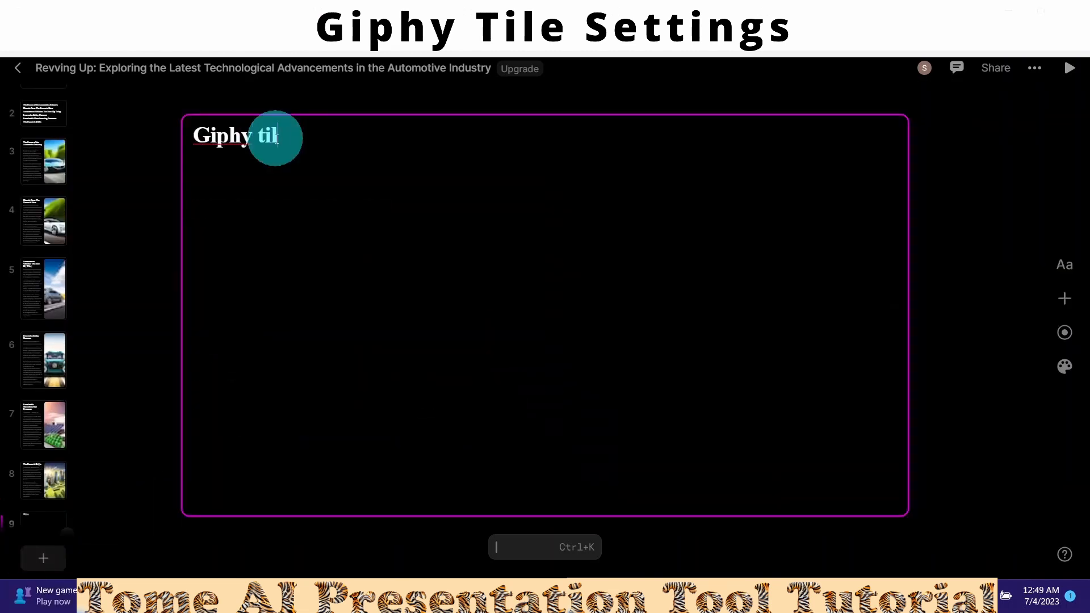
click(1065, 298)
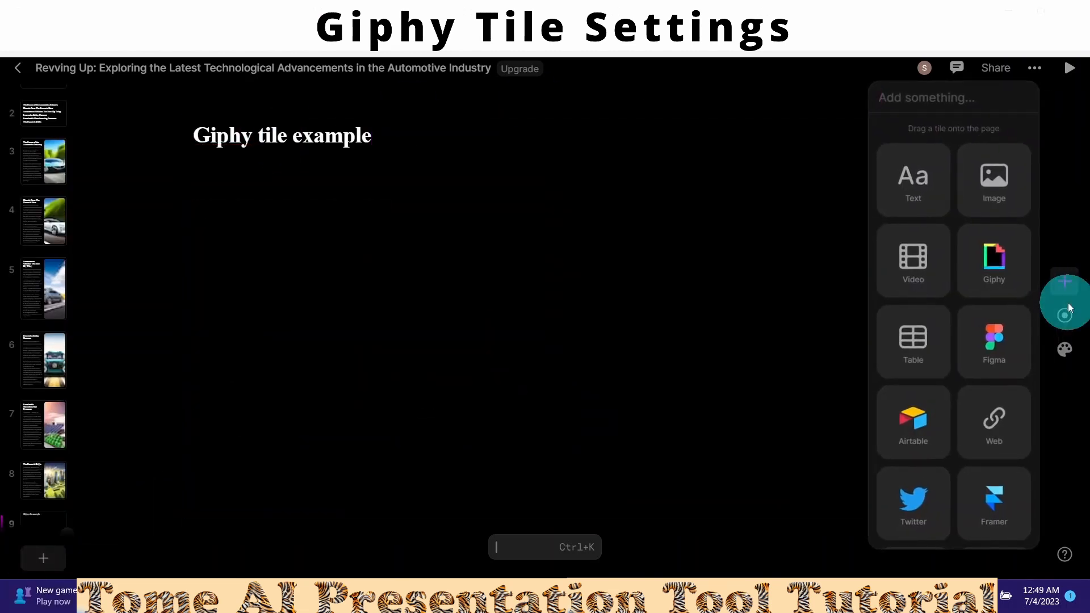
click(992, 257)
drag(762, 291, 501, 490)
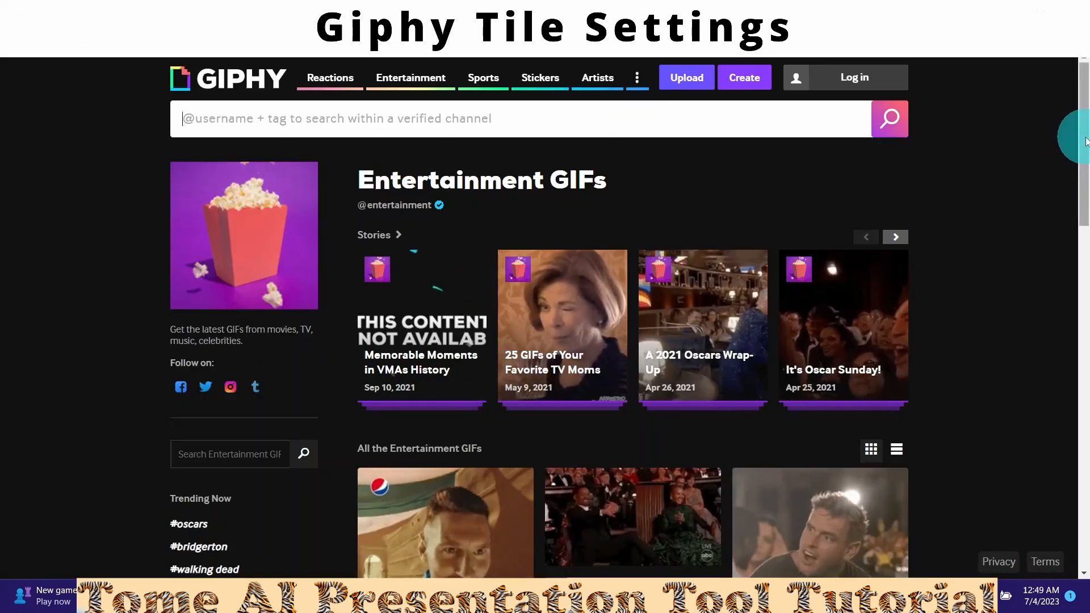
- Scroll Giphy's Entertainment GIFs and copy the cowboy GIF's link
drag(1084, 142, 1084, 202)
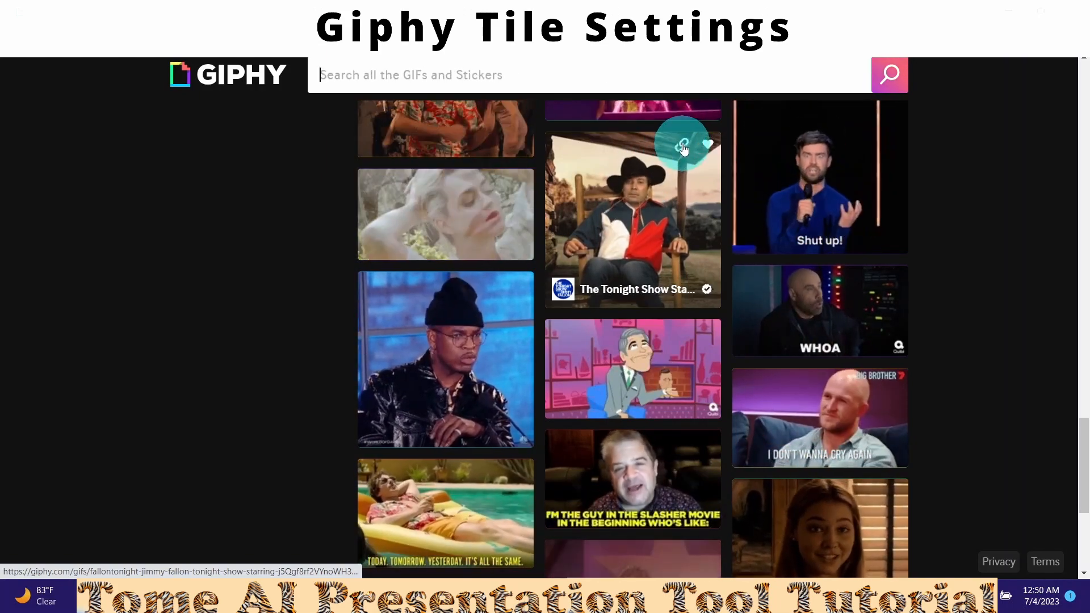
click(683, 147)
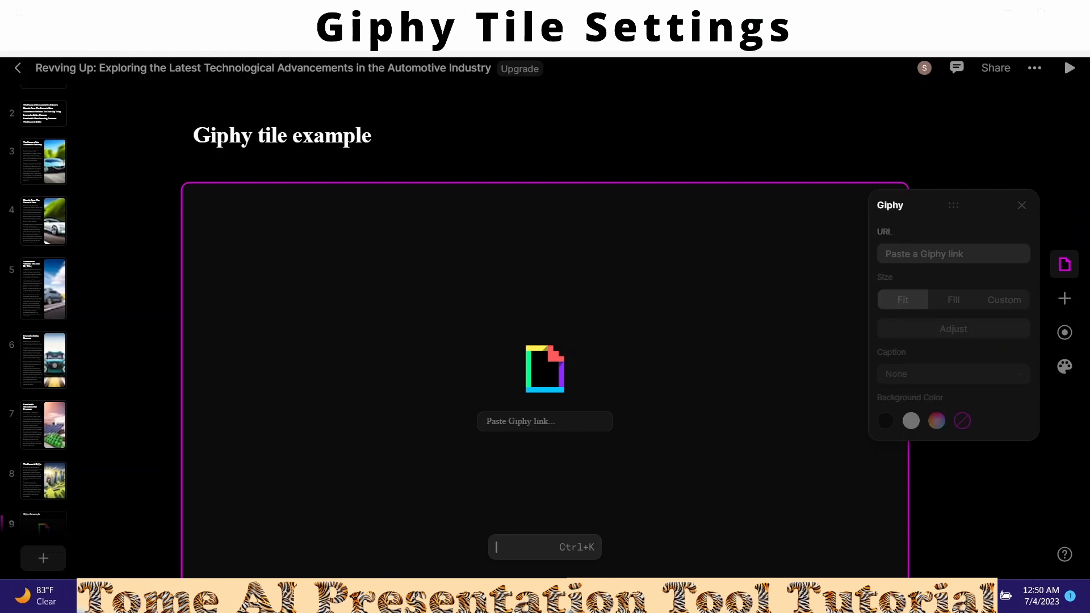
- Paste the cowboy GIF link into the Giphy tile, try Fill and 35% custom size, and set caption to Top
click(905, 255)
key(ctrl+v)
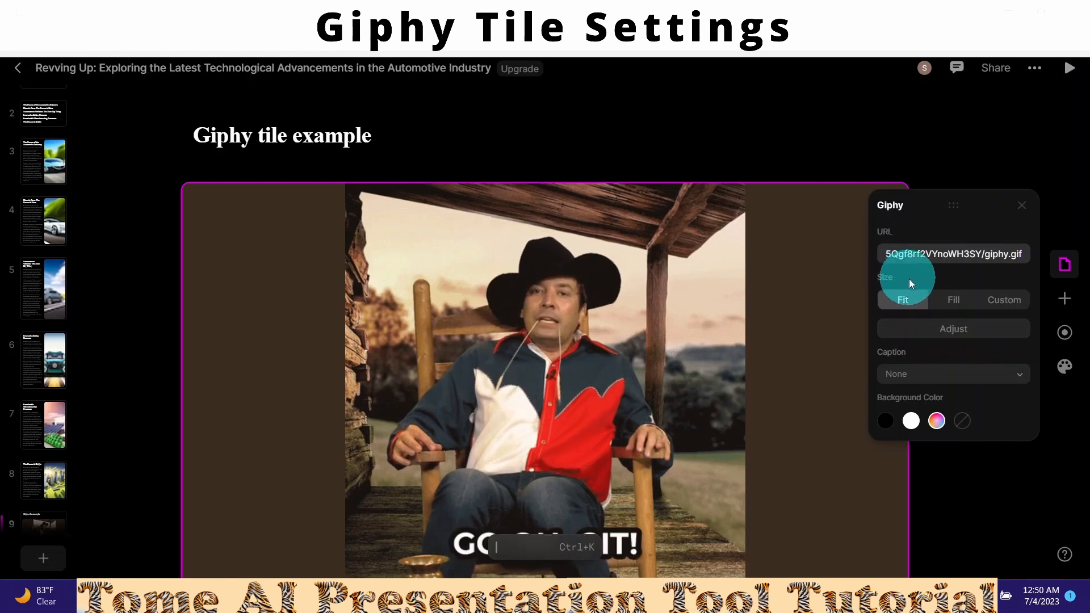
click(946, 302)
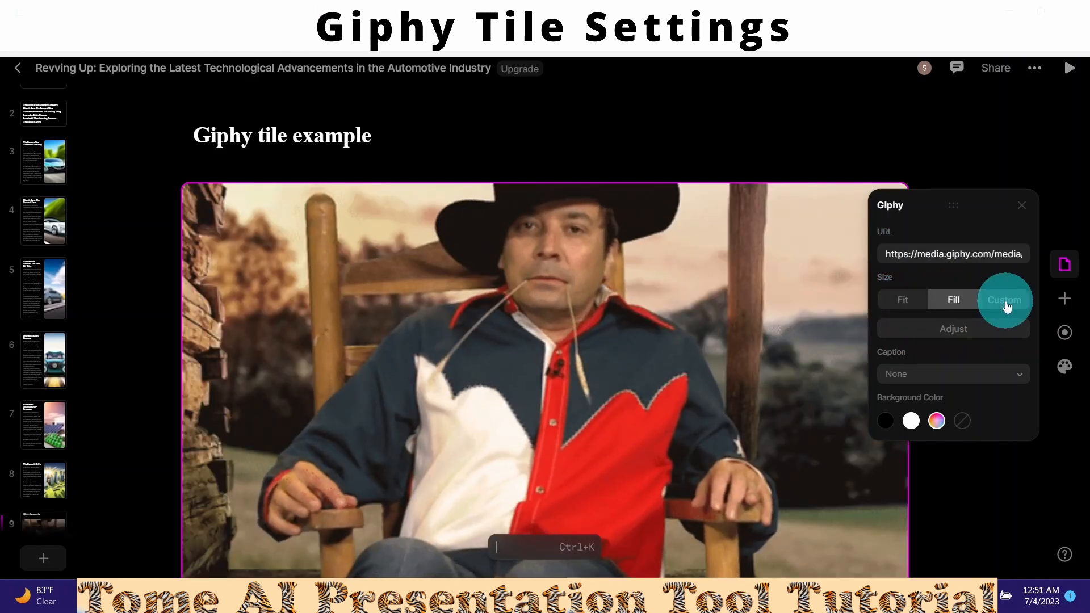
click(1007, 305)
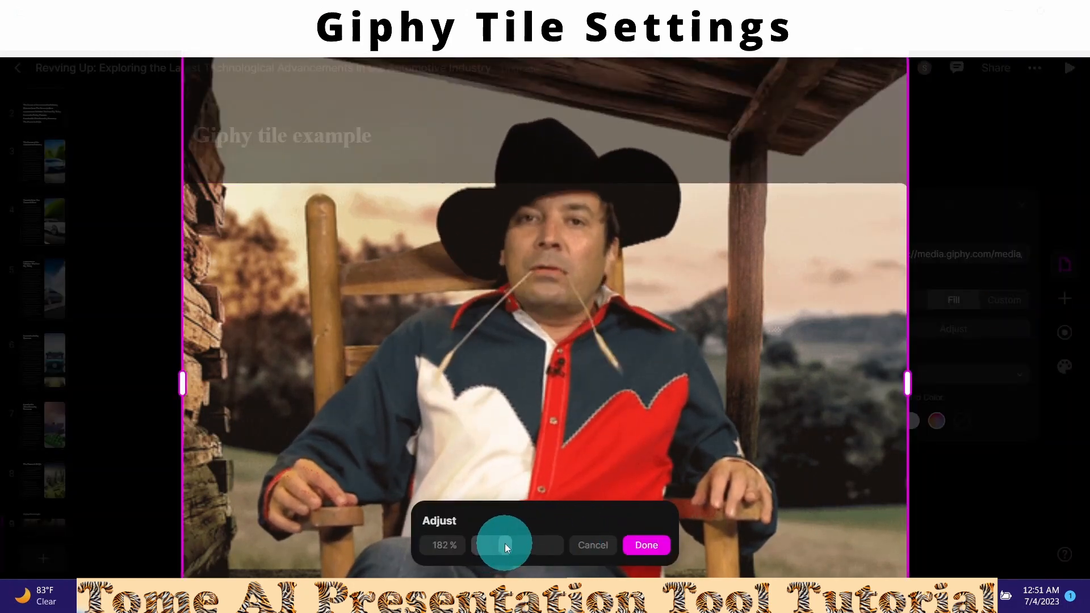
drag(505, 543, 481, 544)
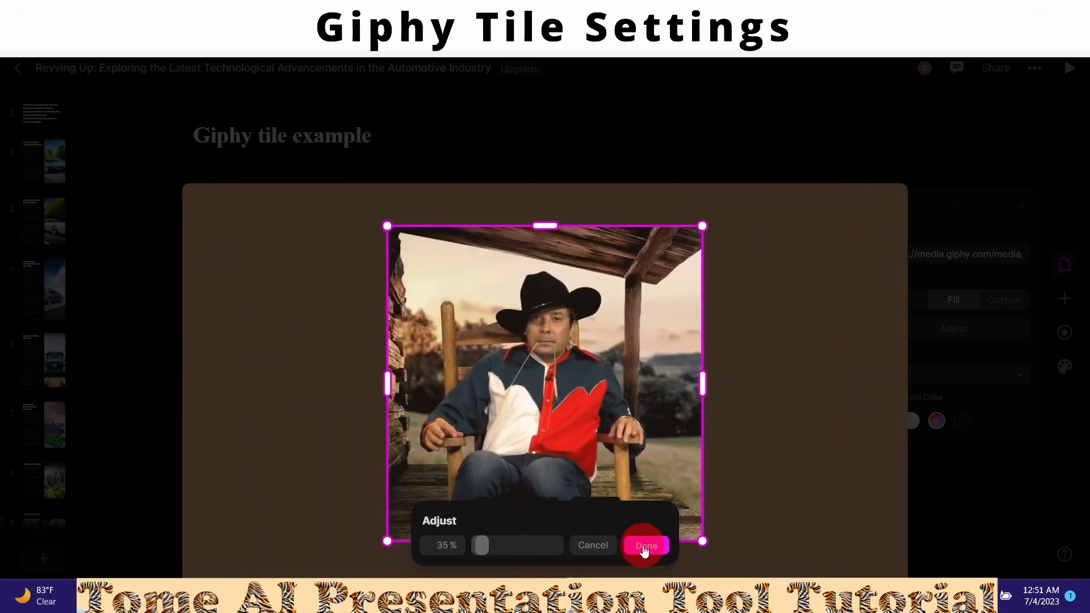
click(645, 546)
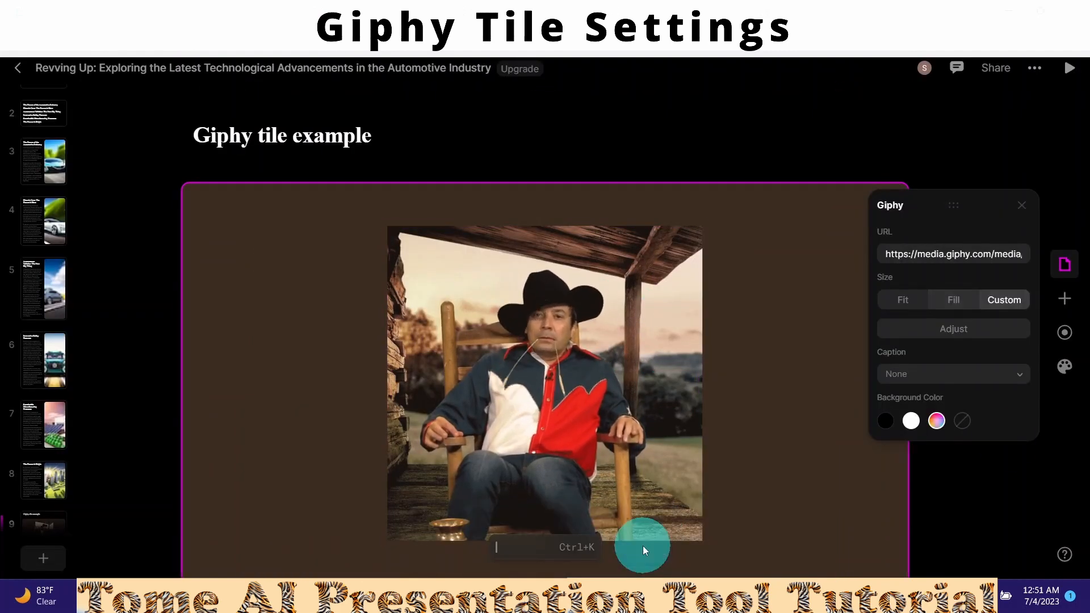
click(1018, 373)
click(900, 400)
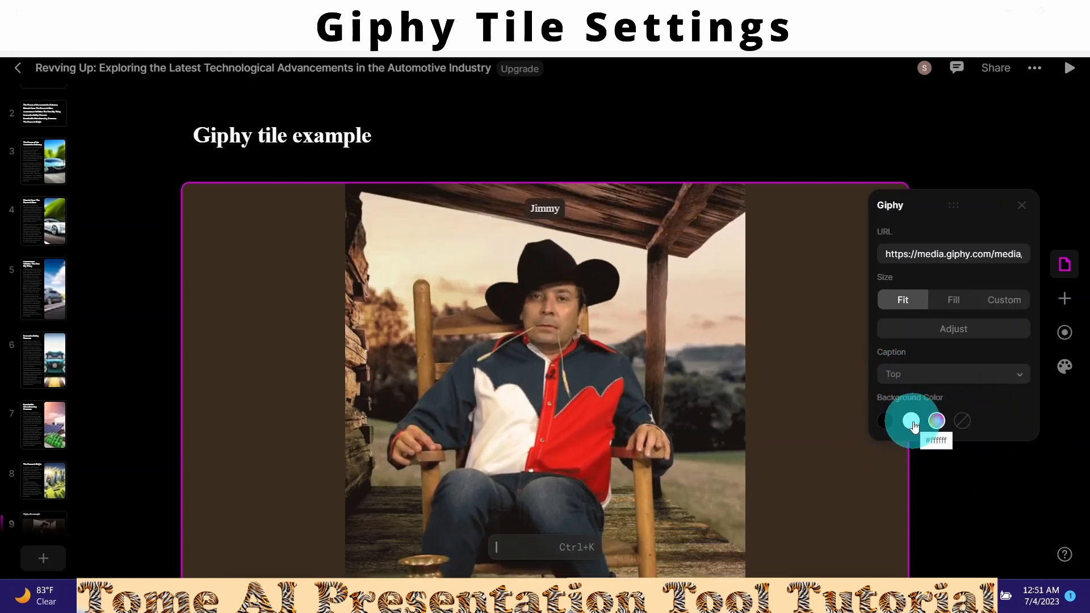
- Try white, black and no background, then set the Giphy tile background to blue #1B20E7
click(912, 421)
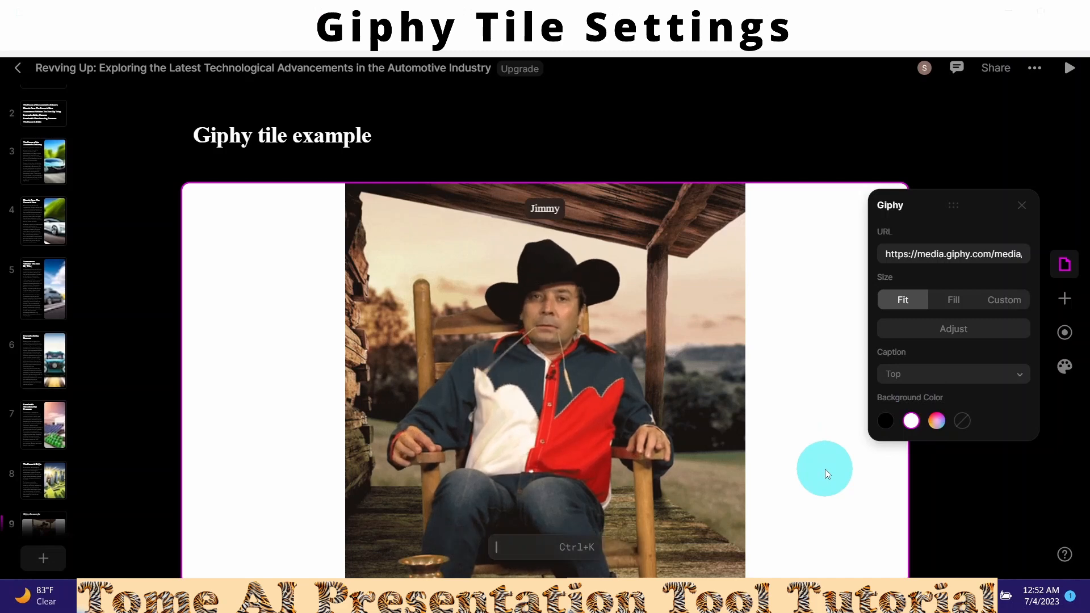
click(884, 430)
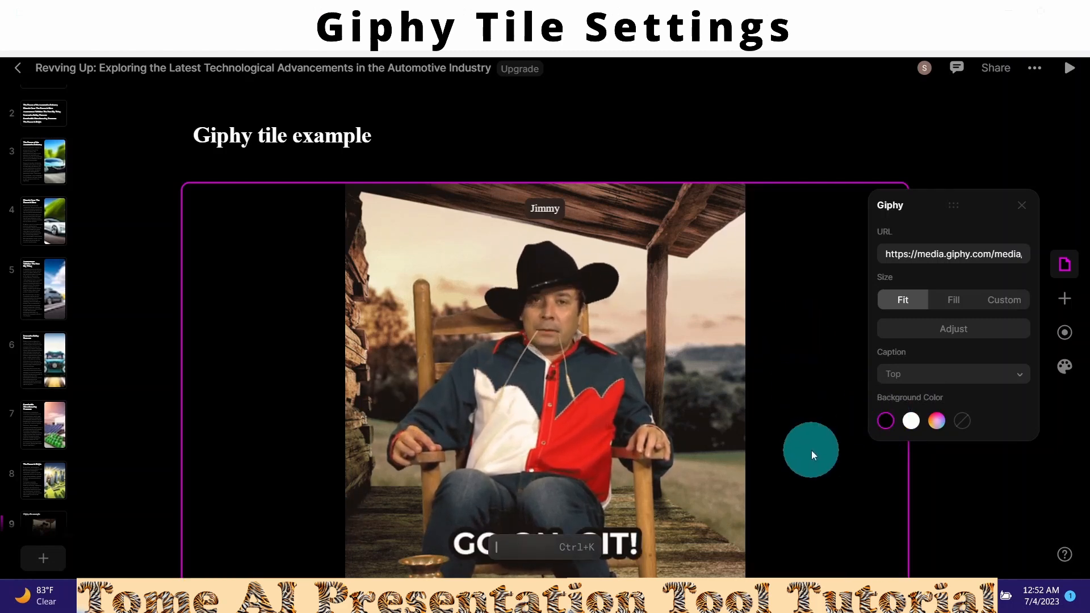
click(963, 423)
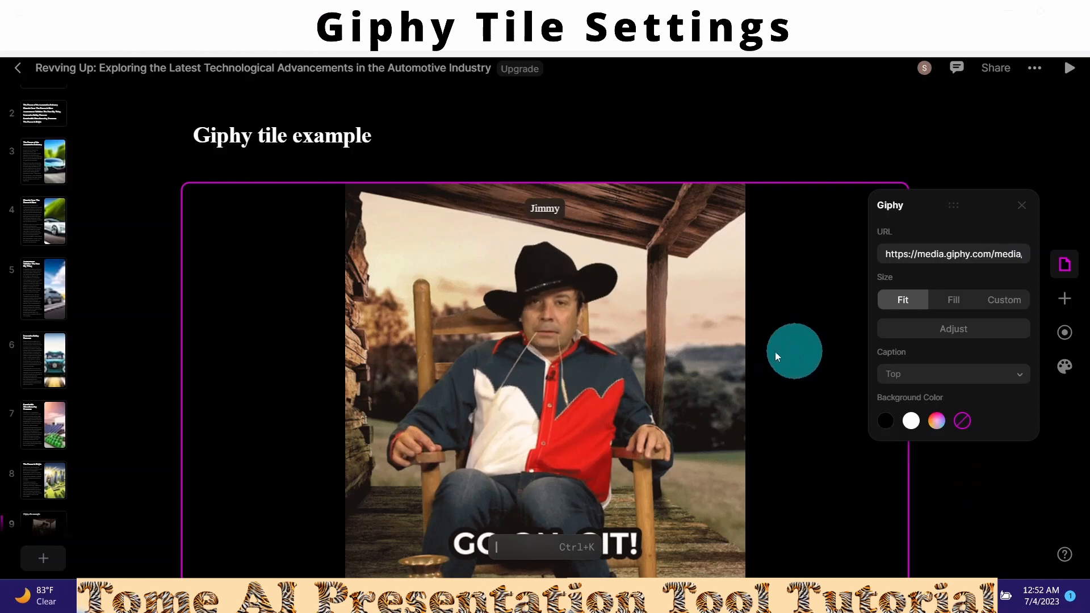
click(937, 427)
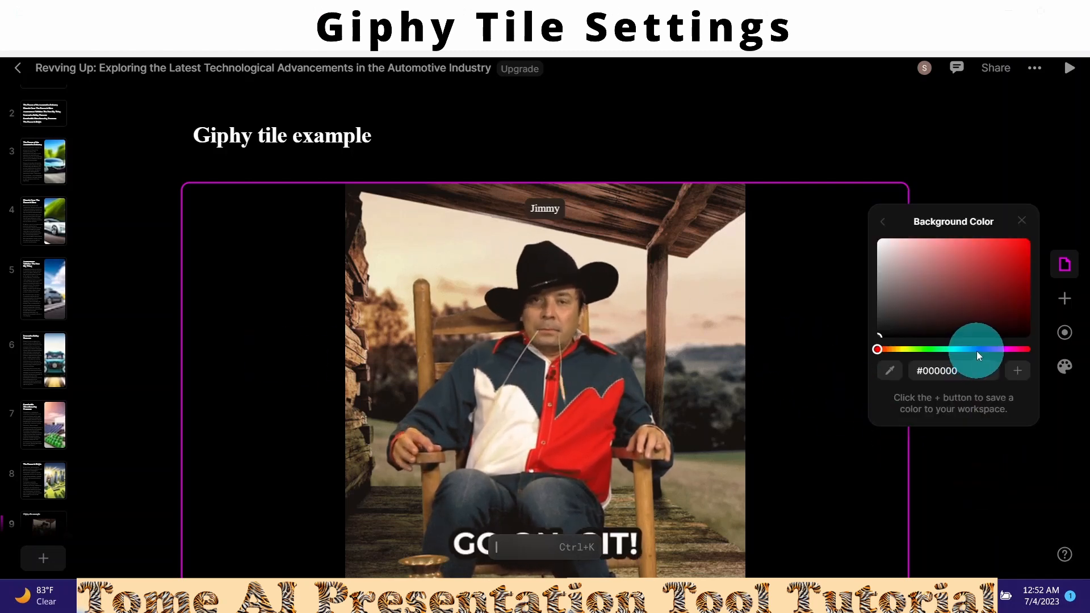
click(979, 350)
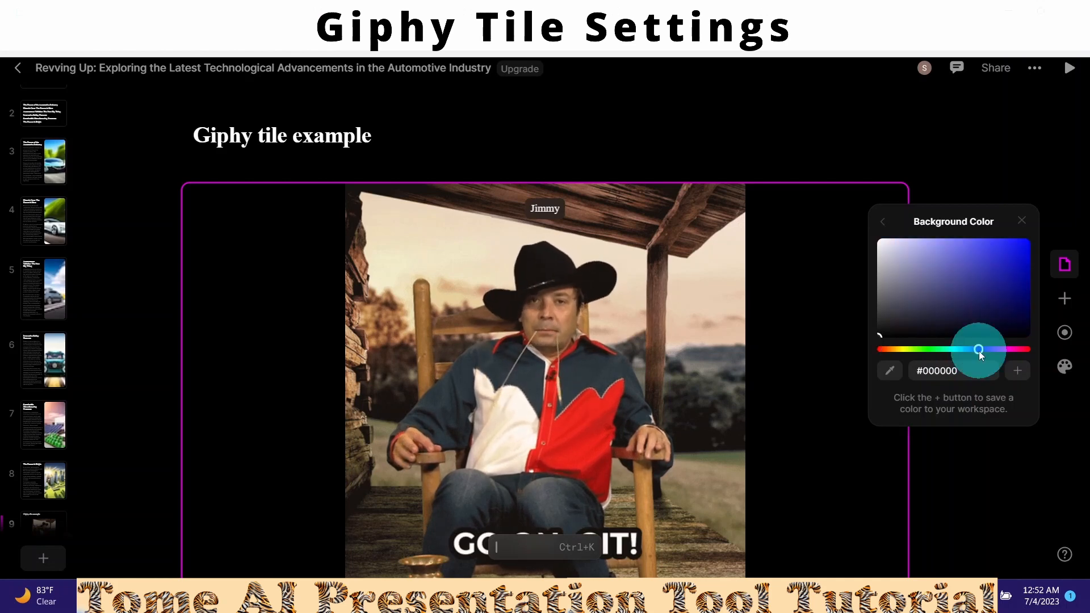
click(1012, 248)
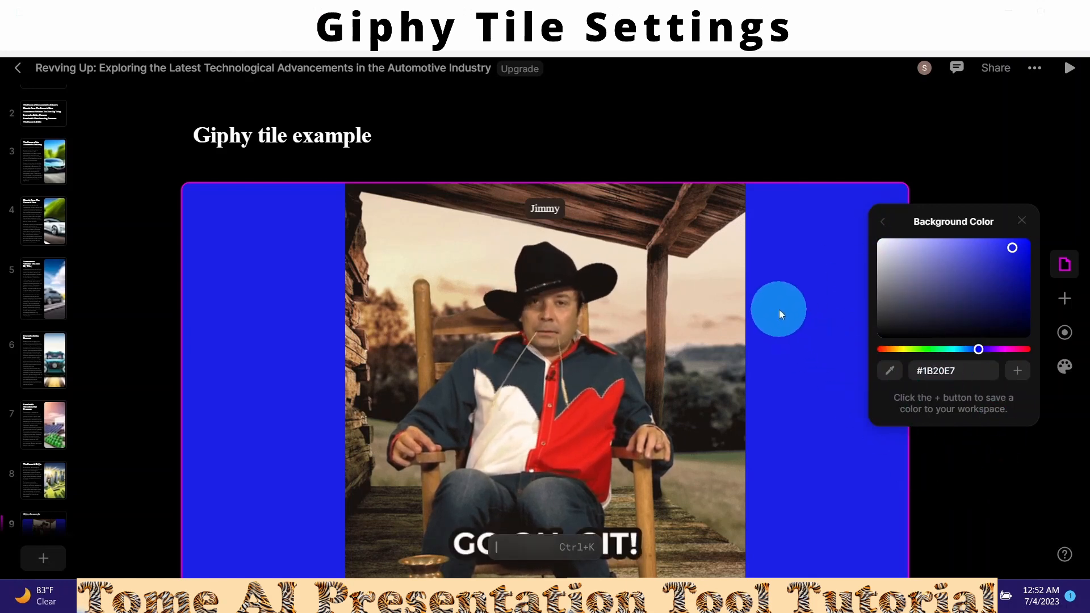
click(1022, 221)
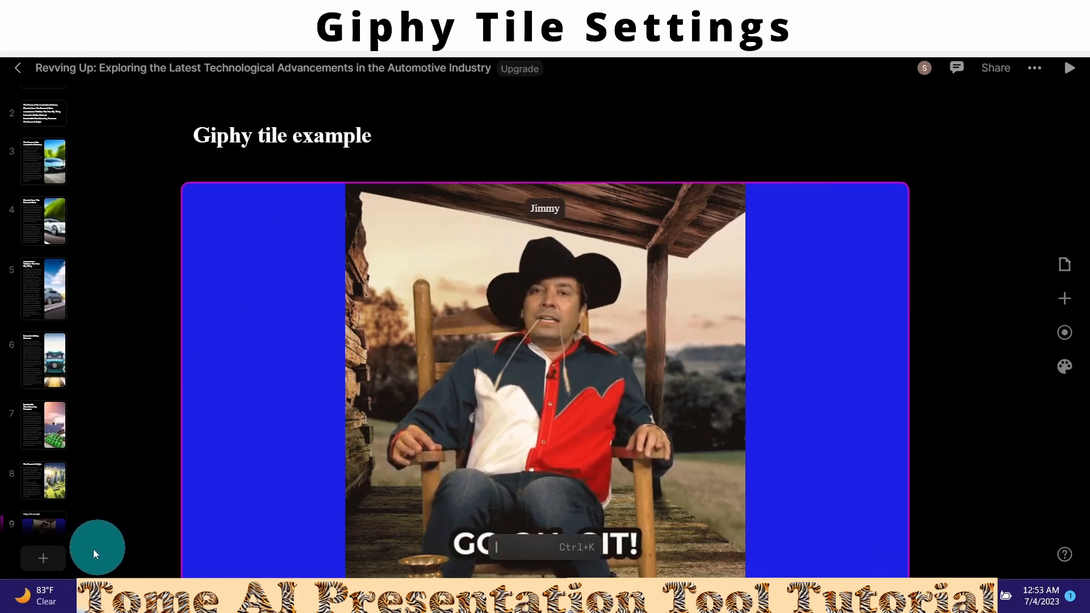
- Add a tenth page headed 'Airtable example' and drop an empty Airtable tile onto it
click(43, 558)
text(Airtable example)
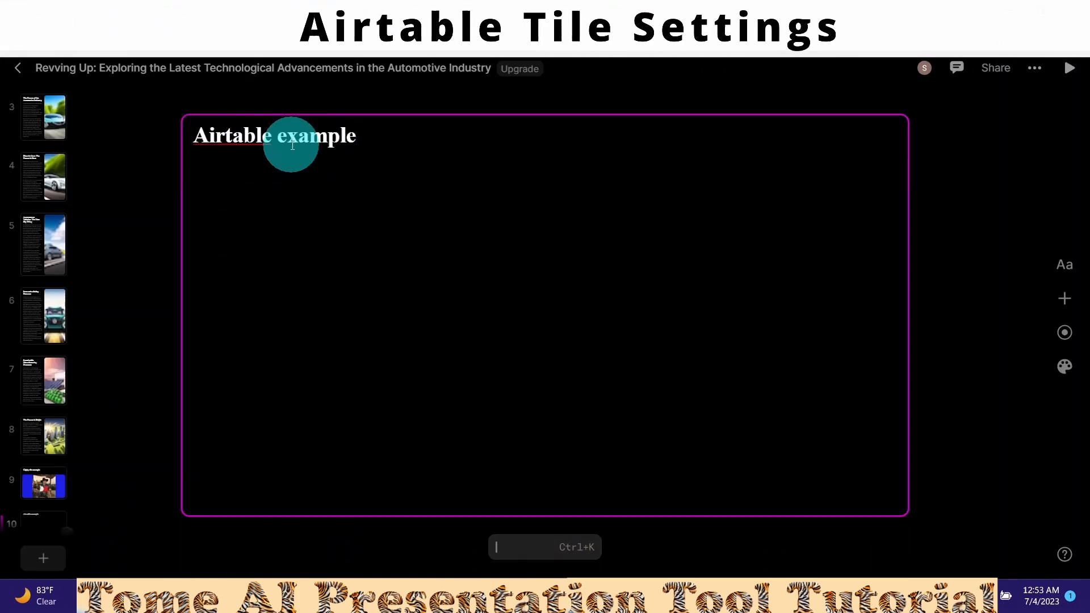
click(1064, 296)
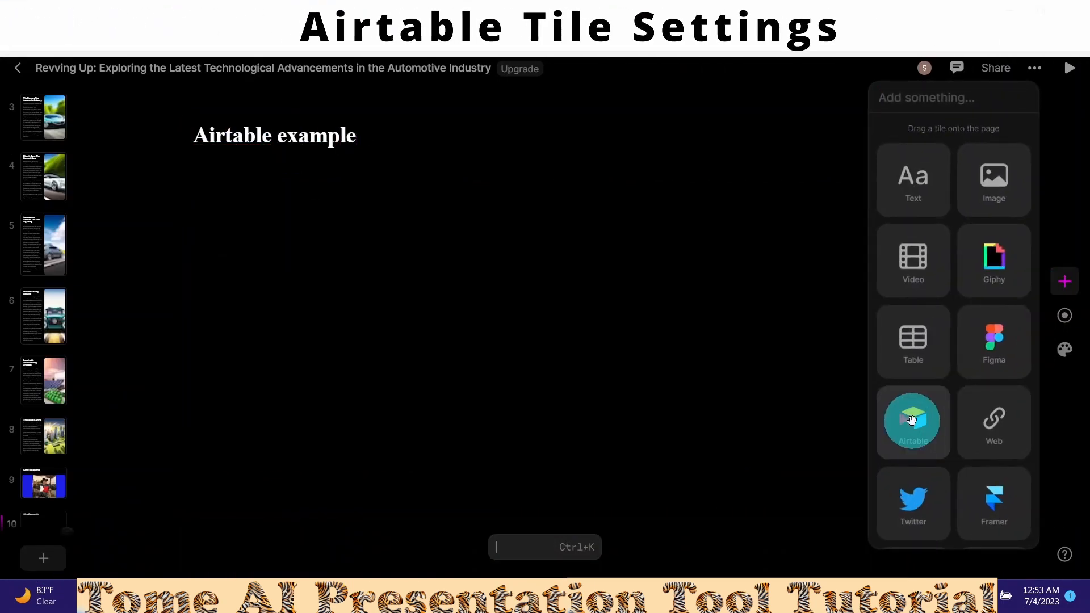
drag(912, 421, 466, 490)
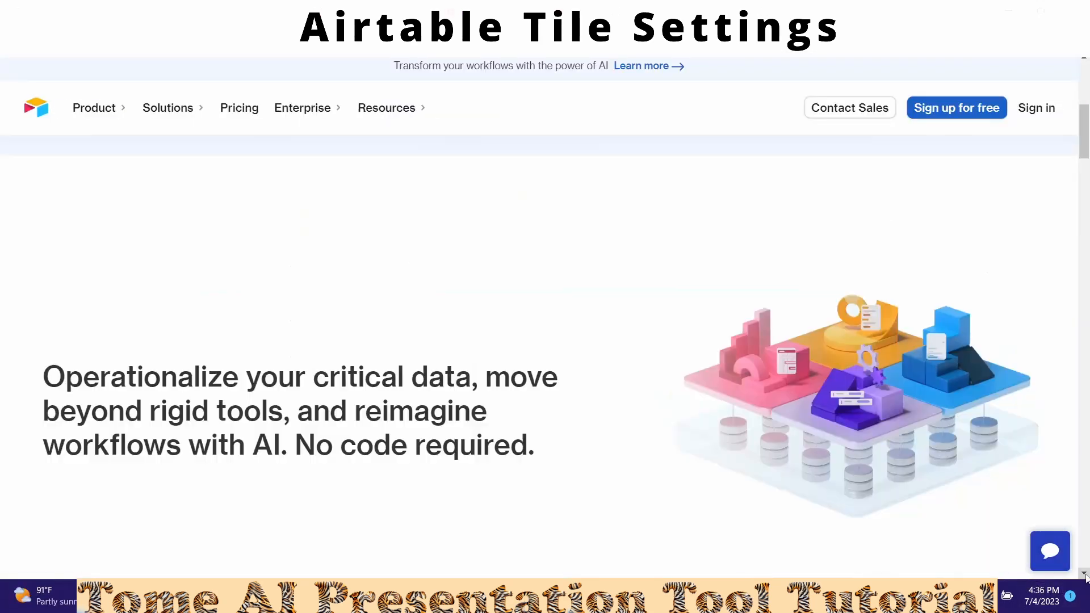
- Enable public sharing on the Project tracker base and copy its read-only share link
scroll(1085, 576, down, 4)
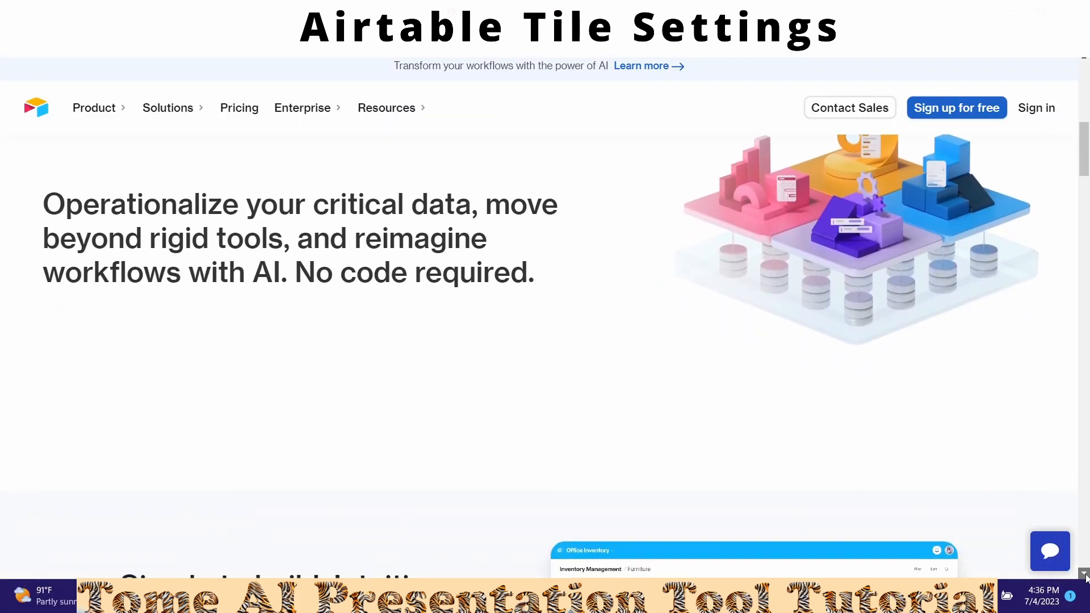
scroll(1086, 577, down, 6)
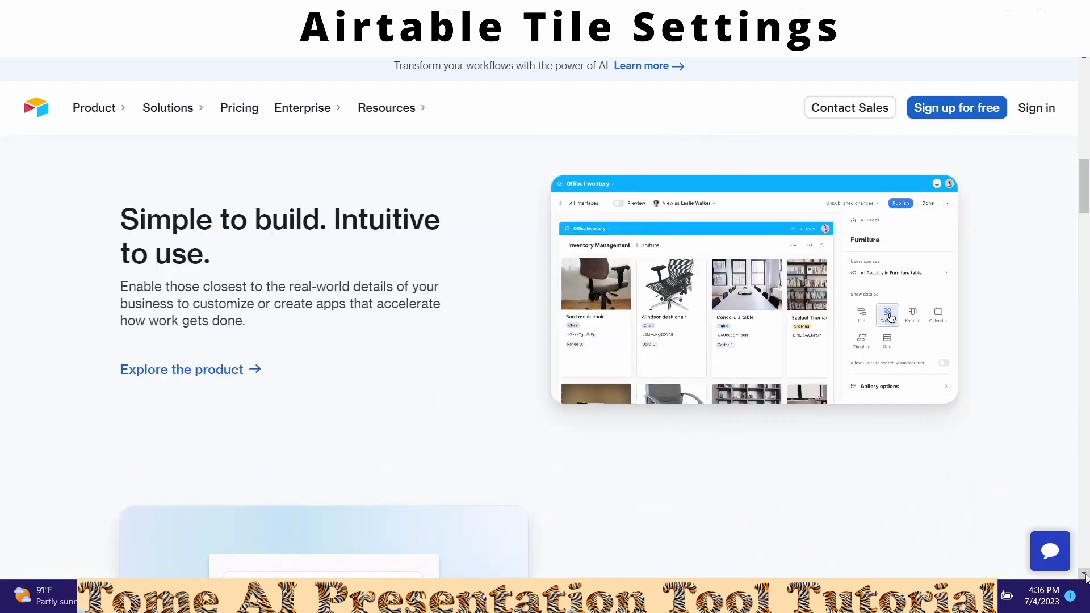
scroll(1085, 578, down, 6)
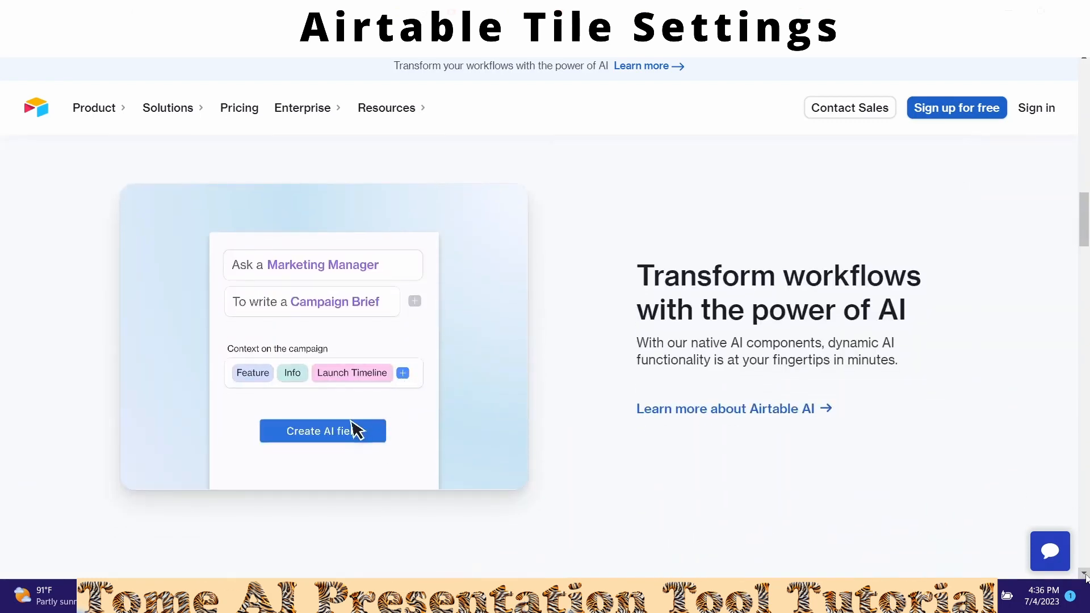
scroll(1085, 578, down, 1)
scroll(1086, 578, down, 3)
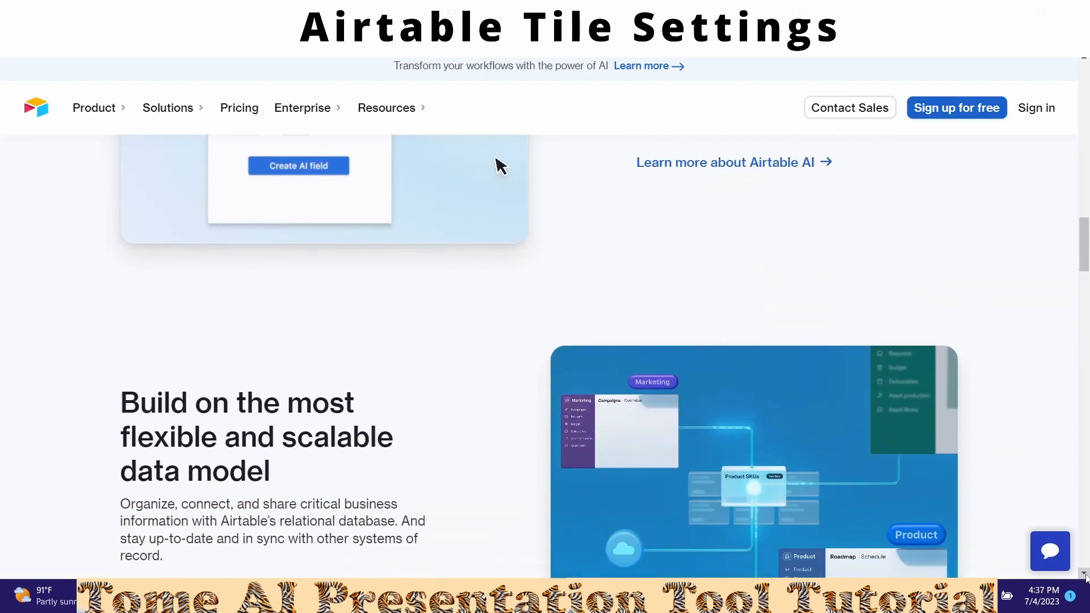
scroll(1085, 578, down, 6)
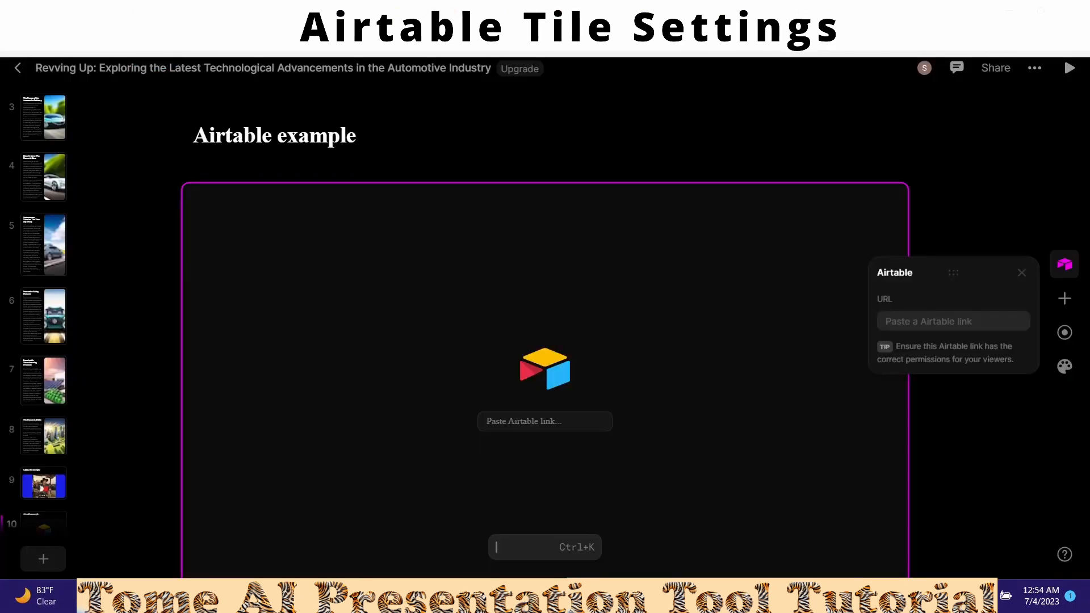
click(221, 13)
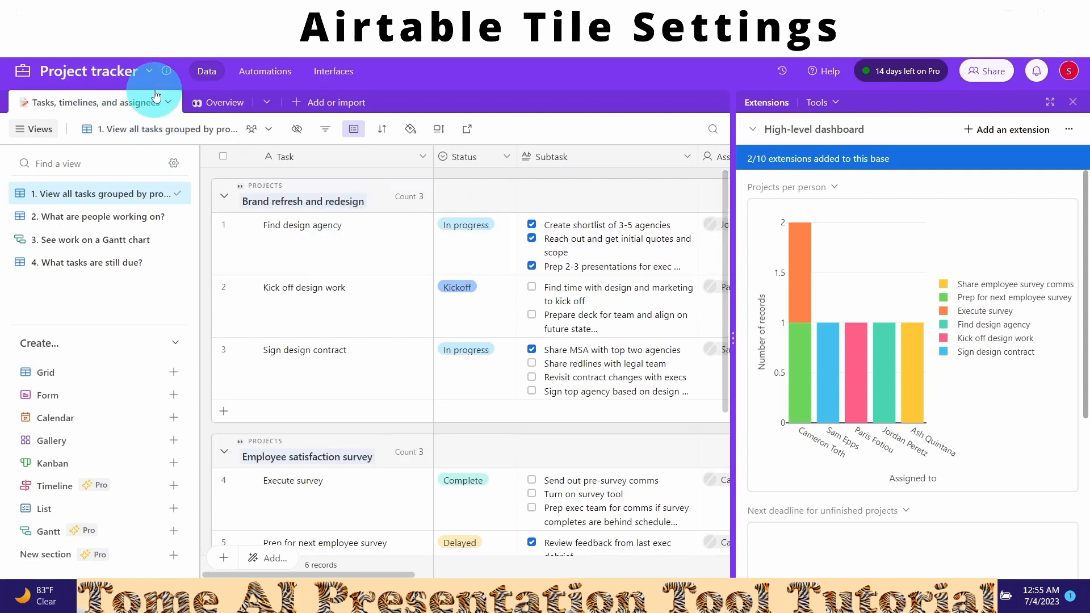
click(977, 75)
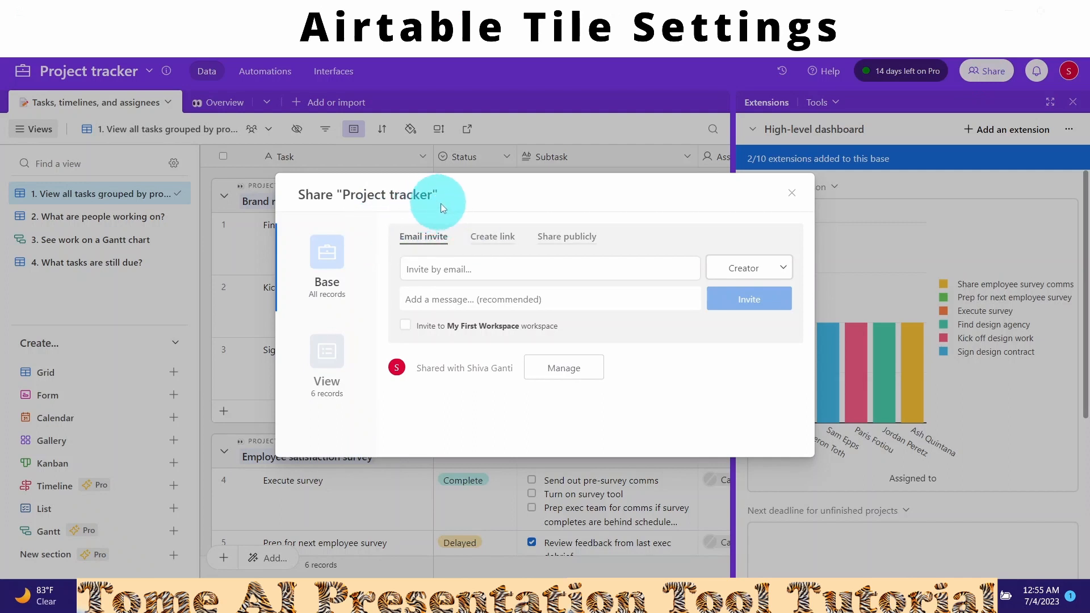
click(557, 239)
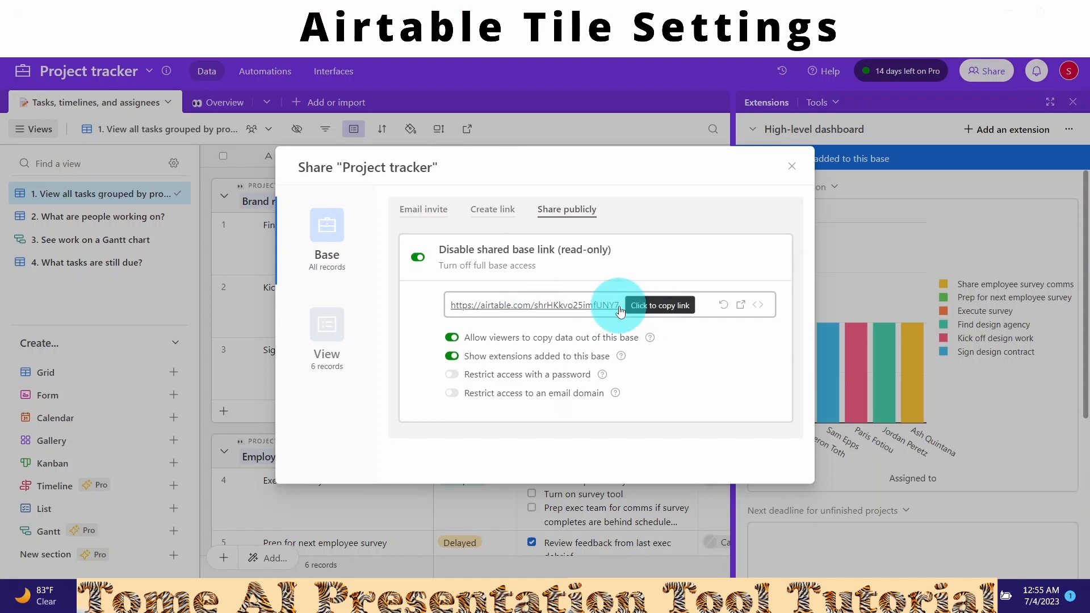
click(536, 312)
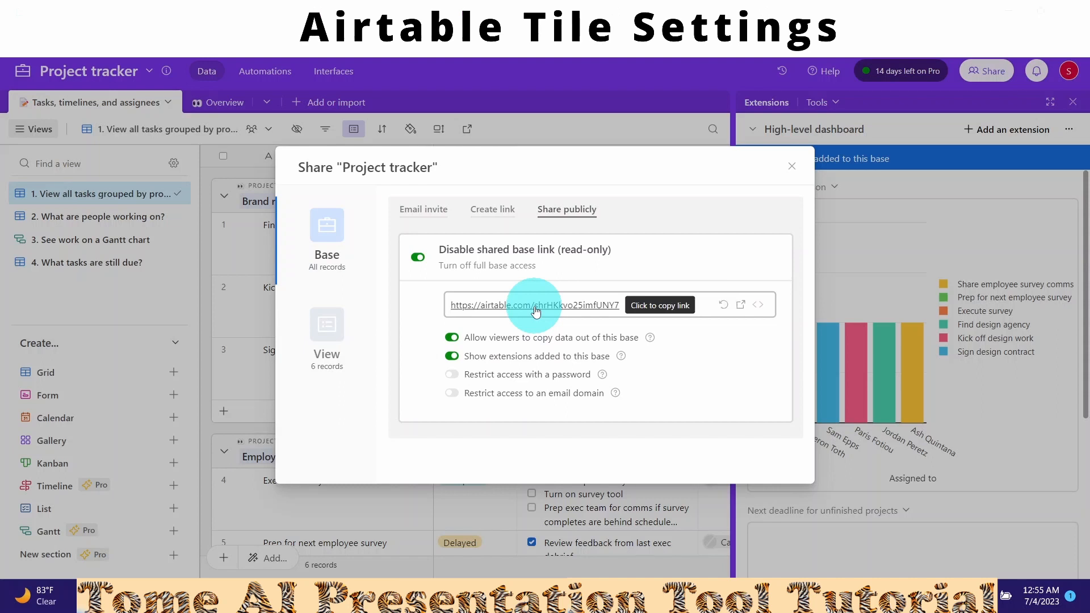
- Back in Tome, paste the Project tracker share link into the Airtable tile's URL field
click(794, 10)
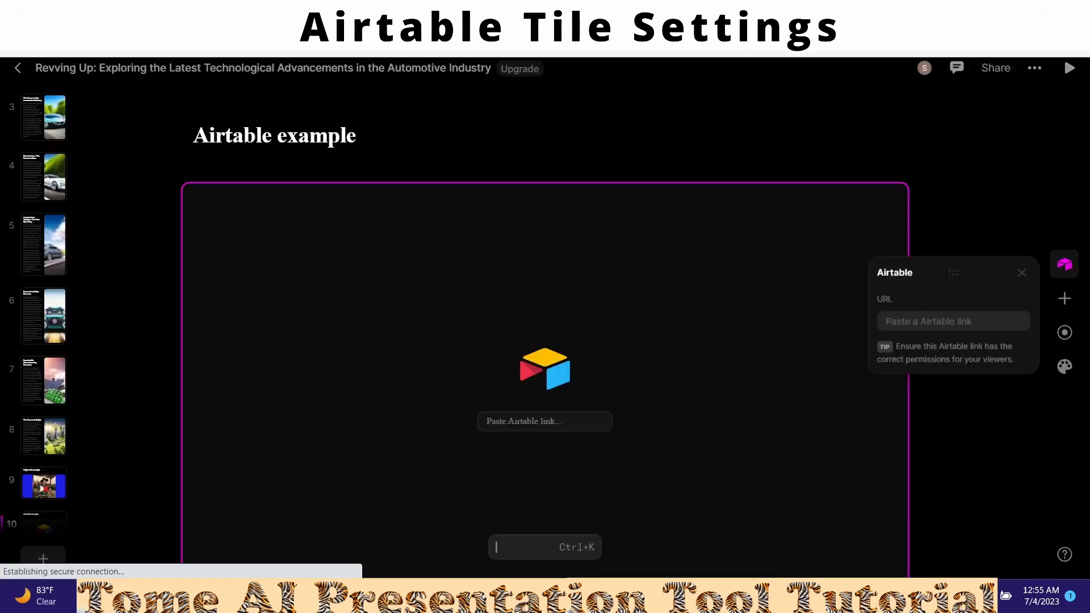
click(890, 316)
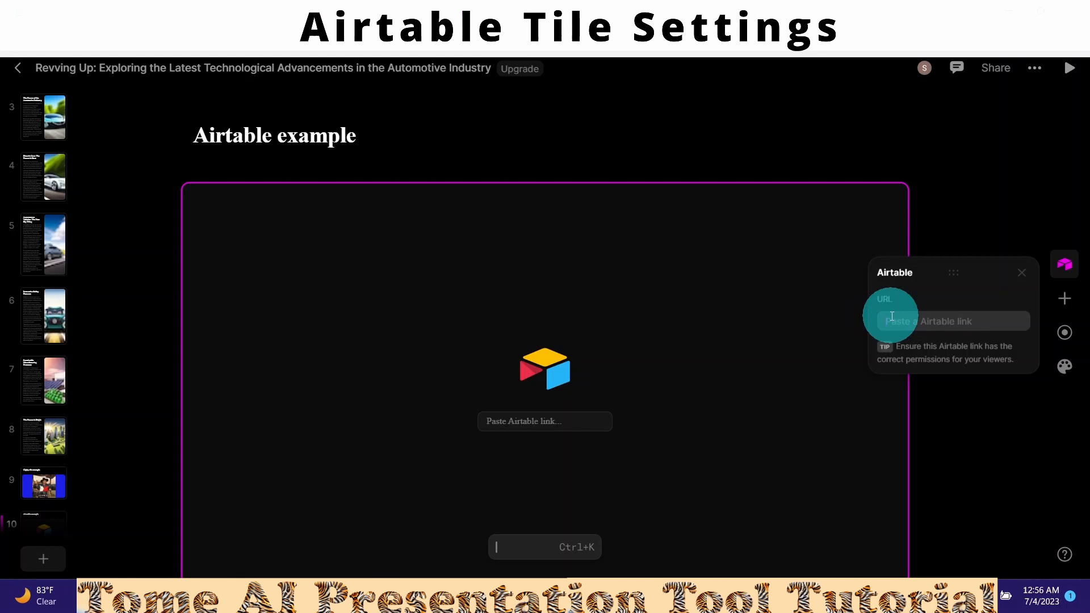
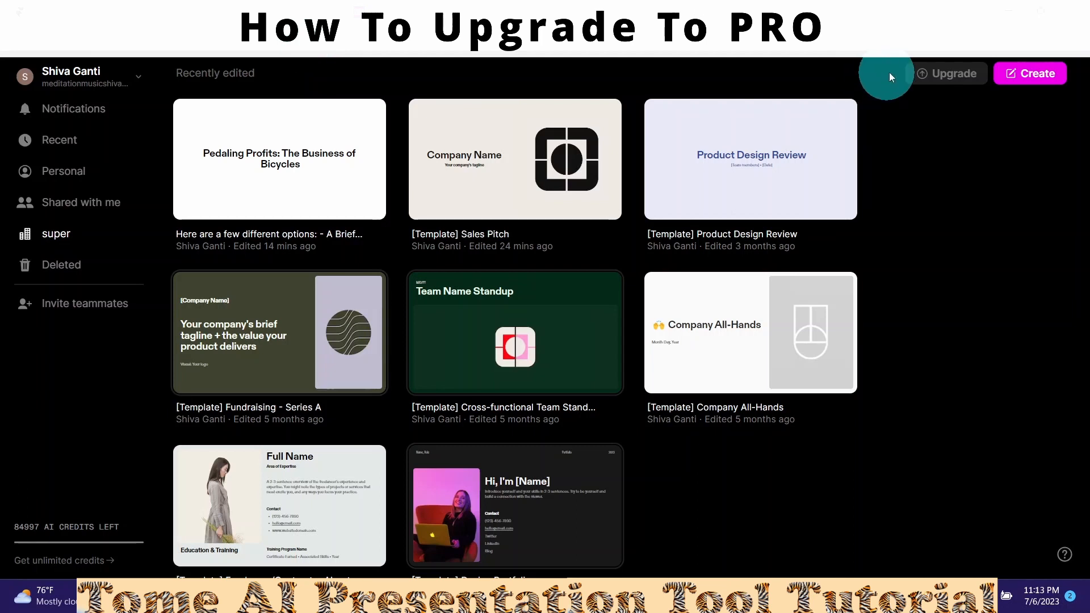
- Open the super workspace settings and view the upgrade plans for removing Tome branding
click(951, 77)
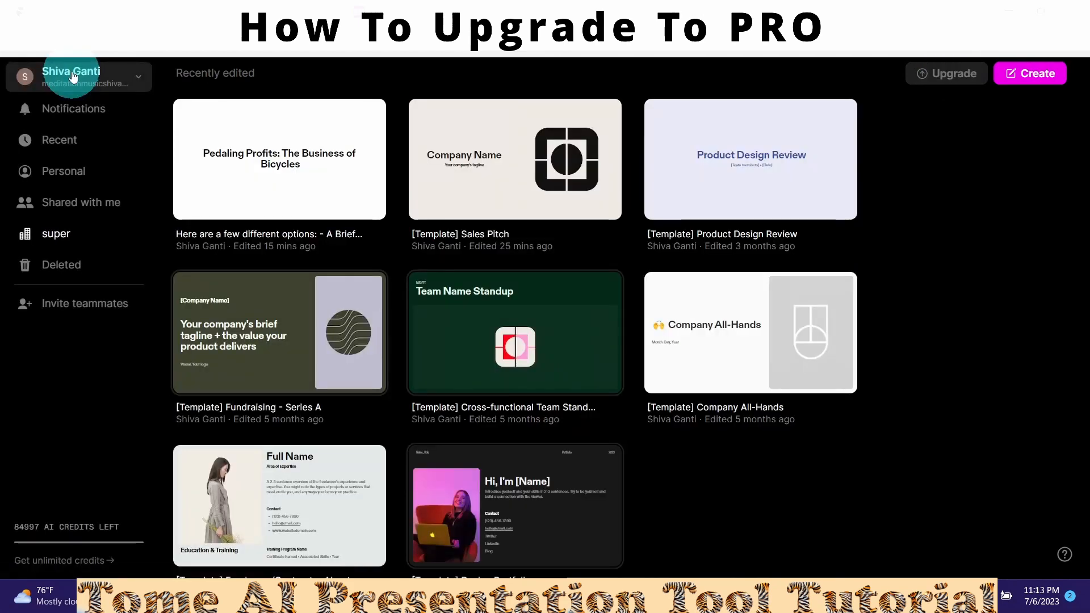
click(73, 76)
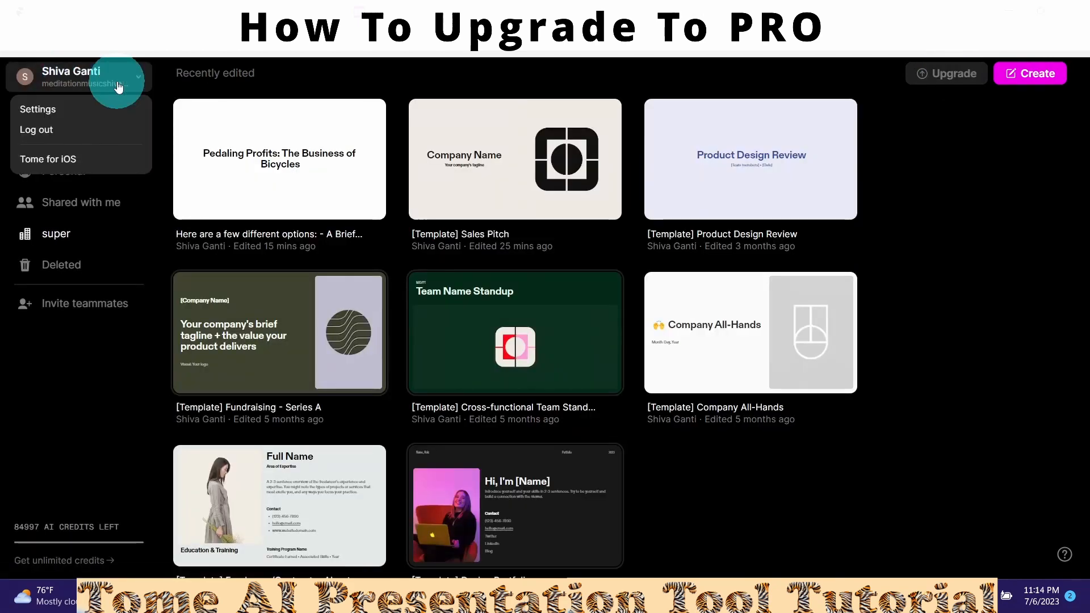
click(42, 110)
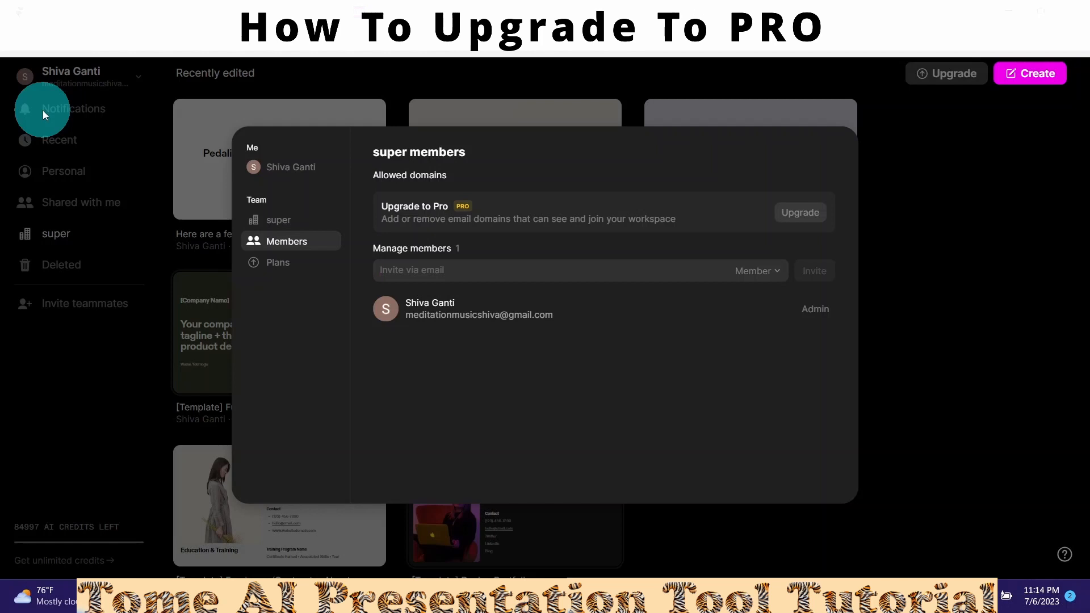
click(304, 248)
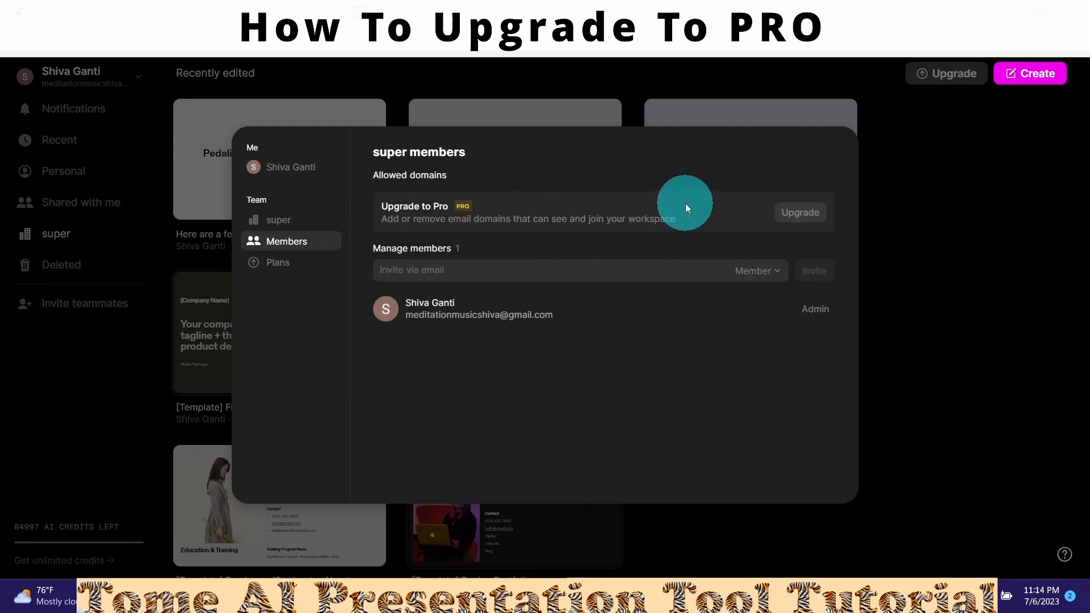
click(277, 222)
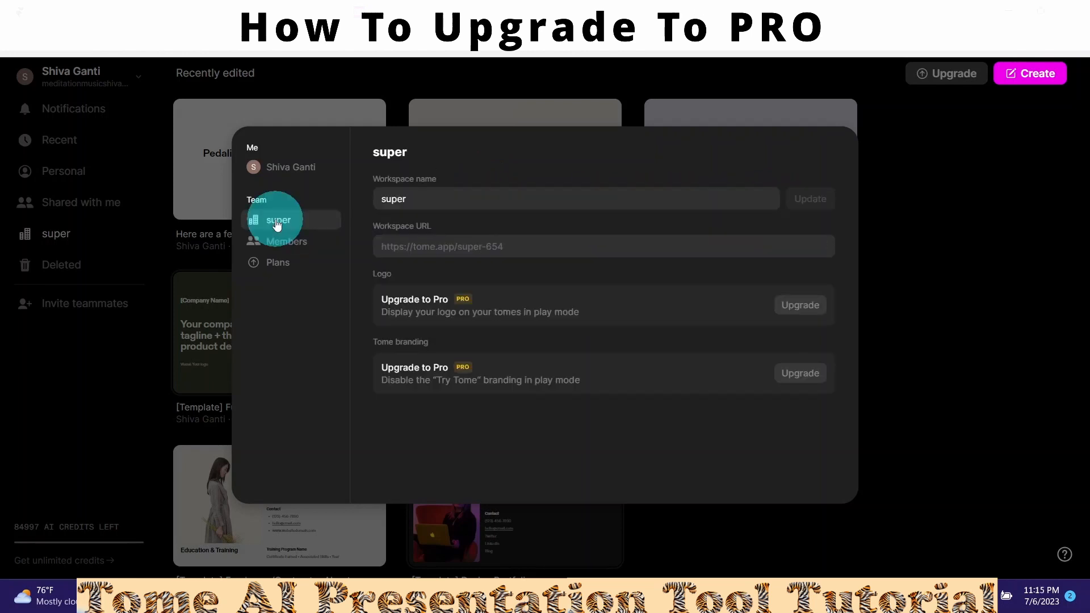
click(277, 225)
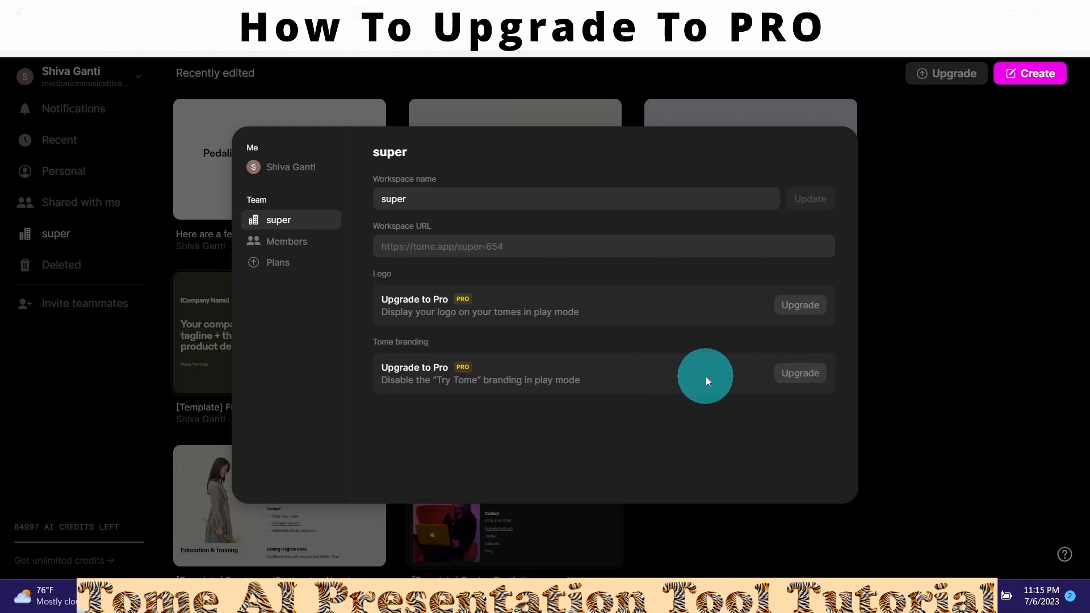
click(801, 374)
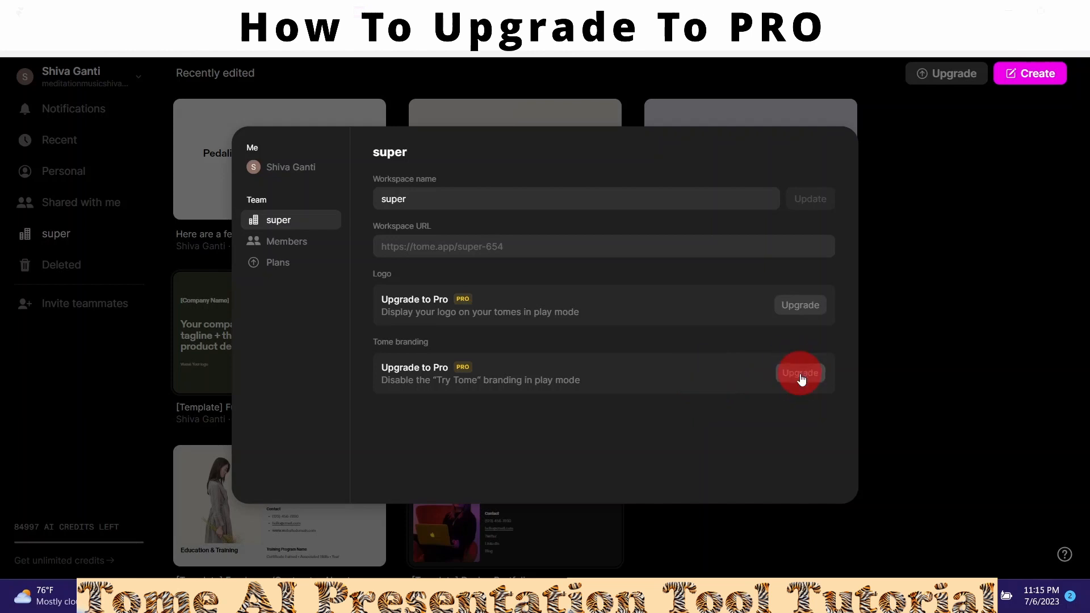